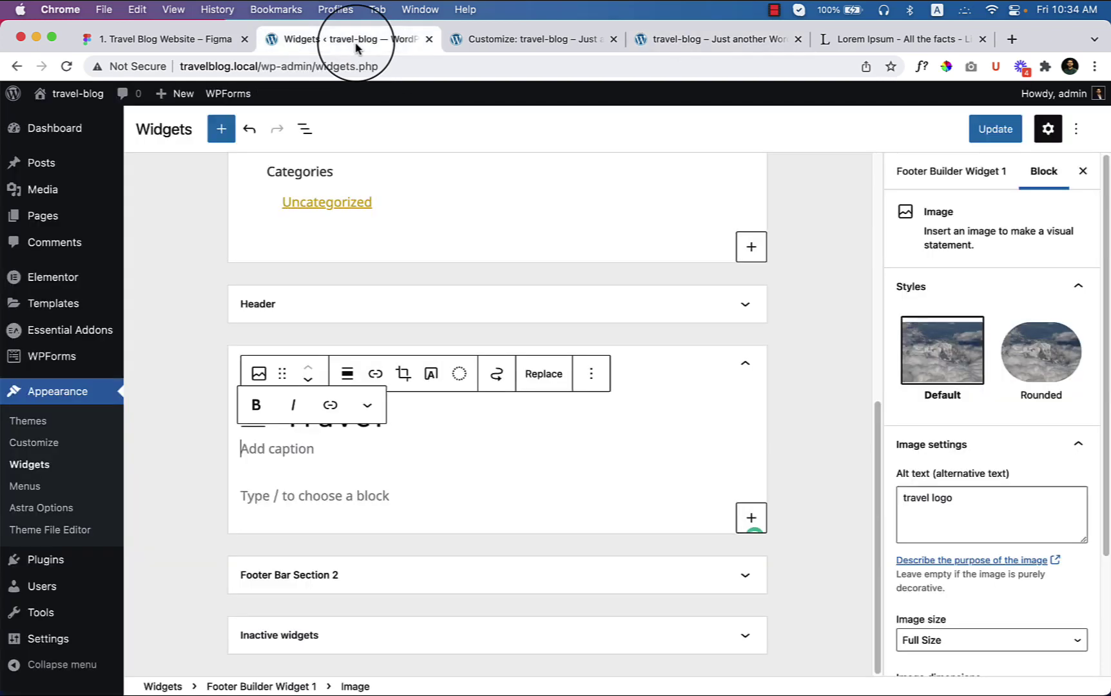
Step: In Reading settings, choose 'A static page' with Home as homepage, Blog as posts page, and save
mouse_move(52, 641)
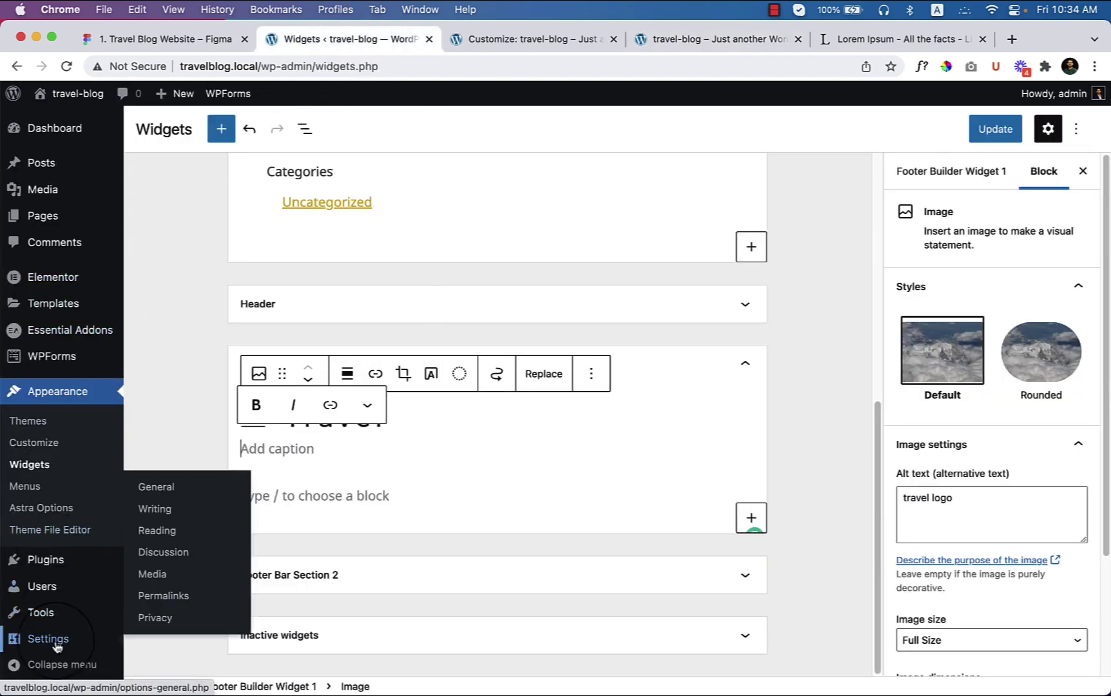
click(165, 537)
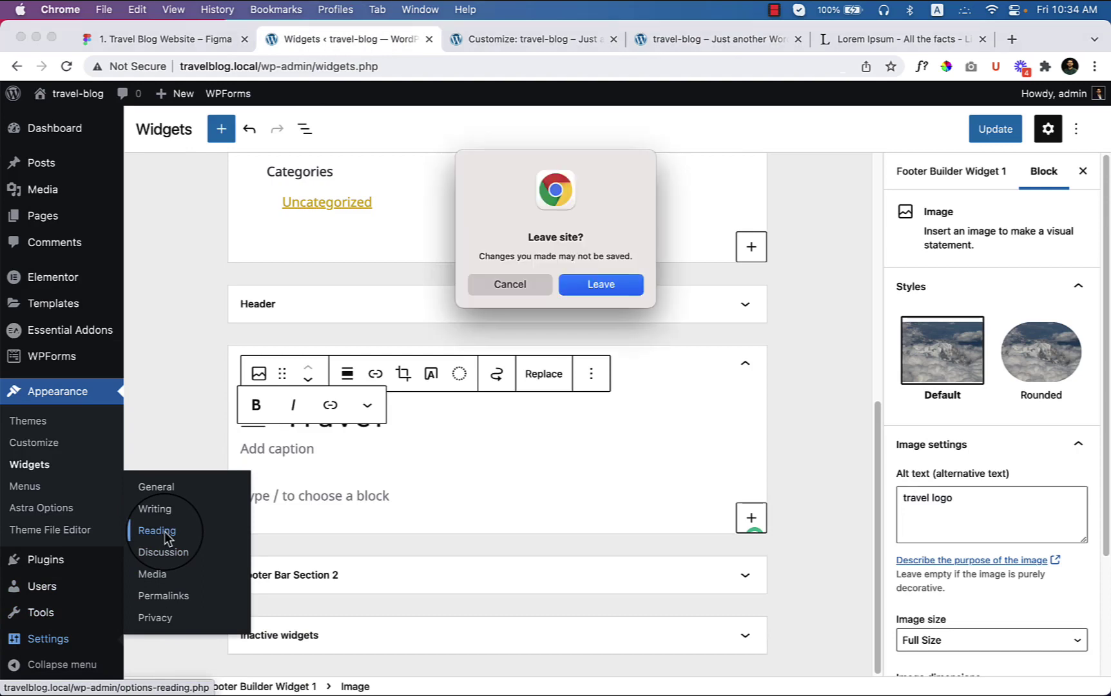
click(603, 285)
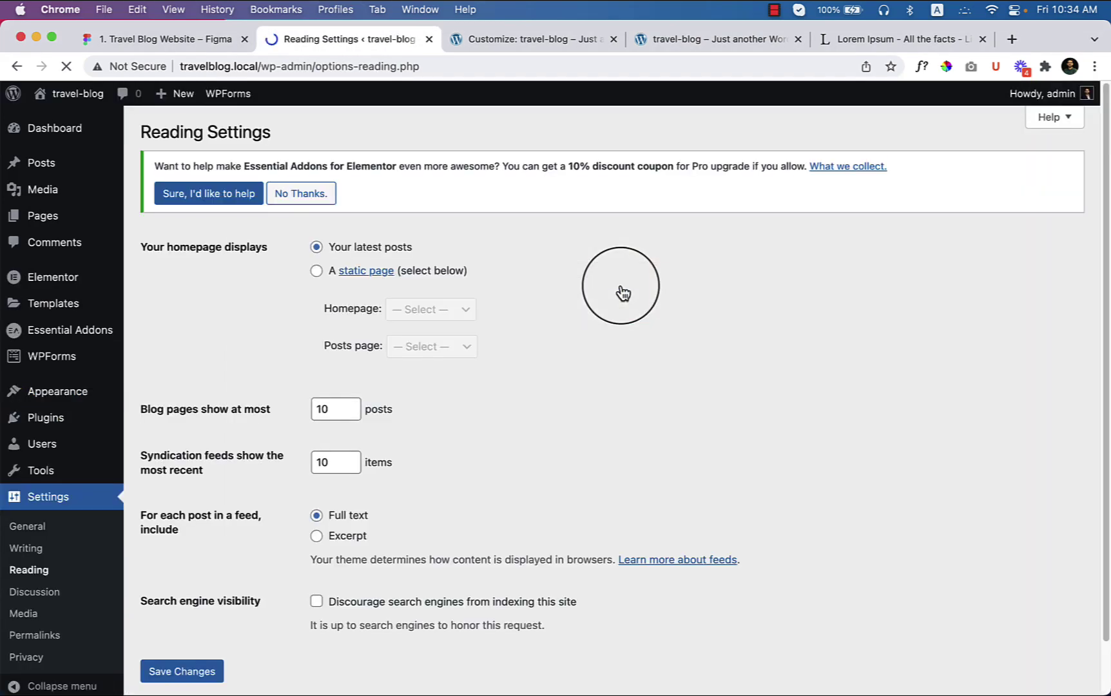
click(316, 271)
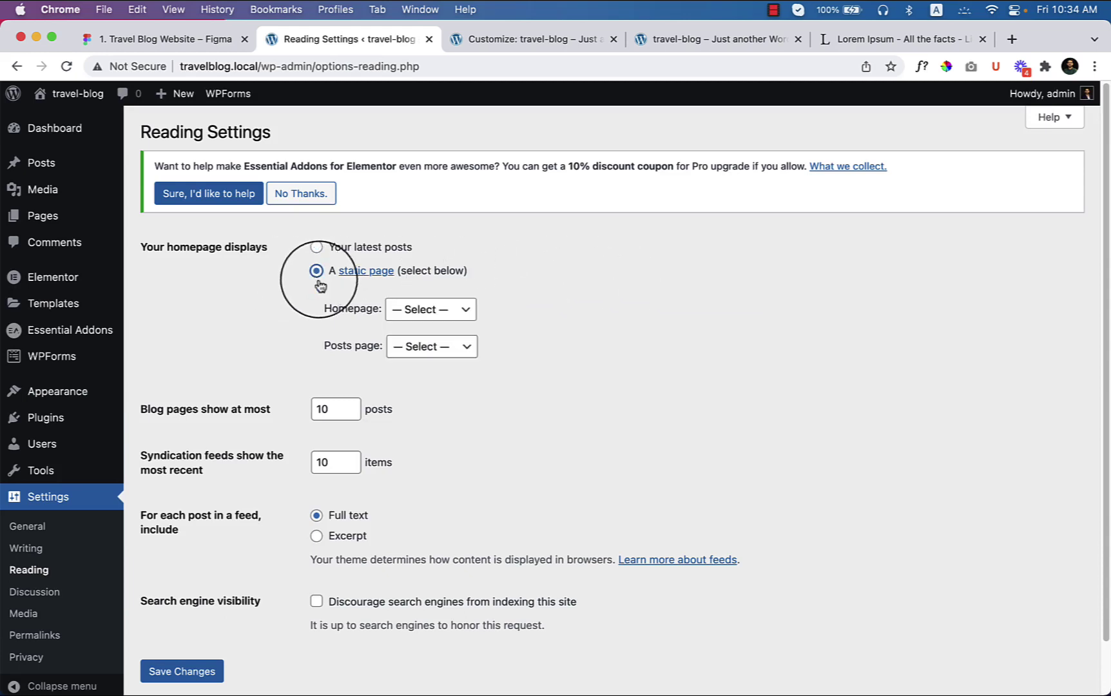
click(437, 321)
click(422, 377)
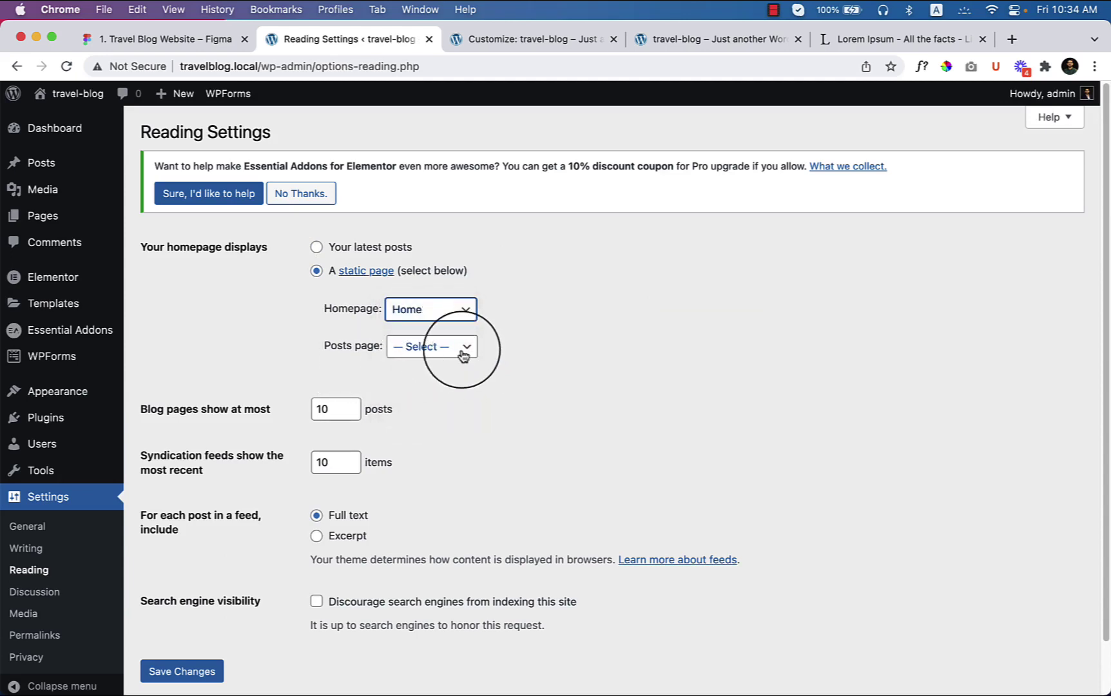
click(463, 355)
click(452, 384)
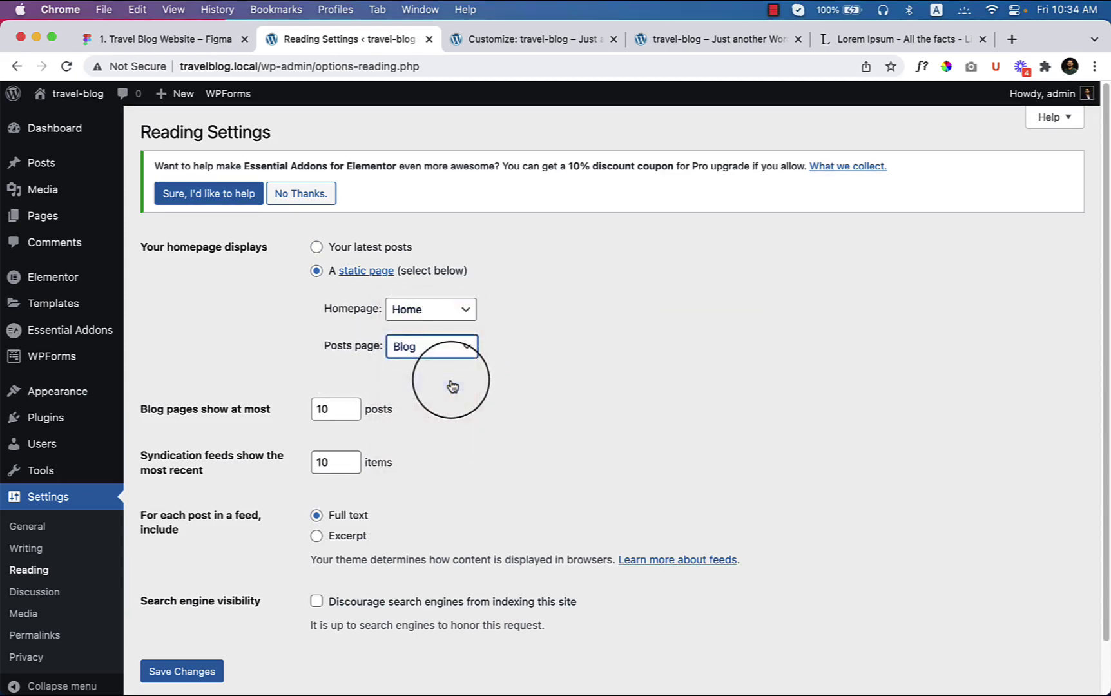
scroll(461, 393, down, 3)
click(217, 621)
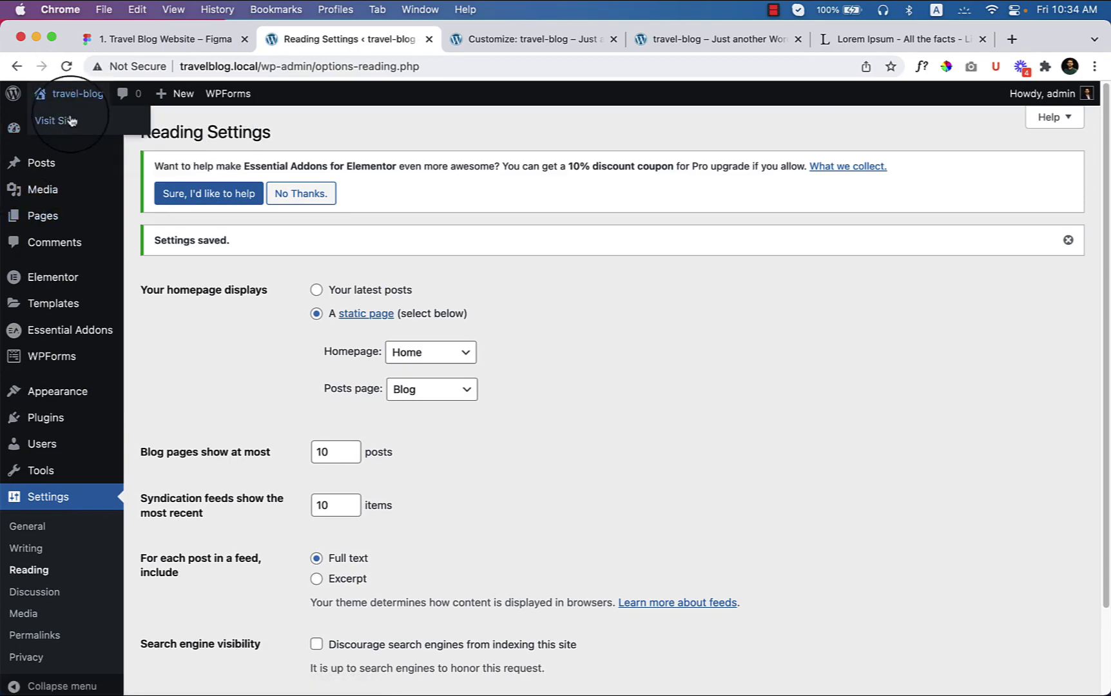
Step: Open the live site in a new browser tab, then return to the admin tab
right_click(71, 120)
click(81, 128)
click(444, 40)
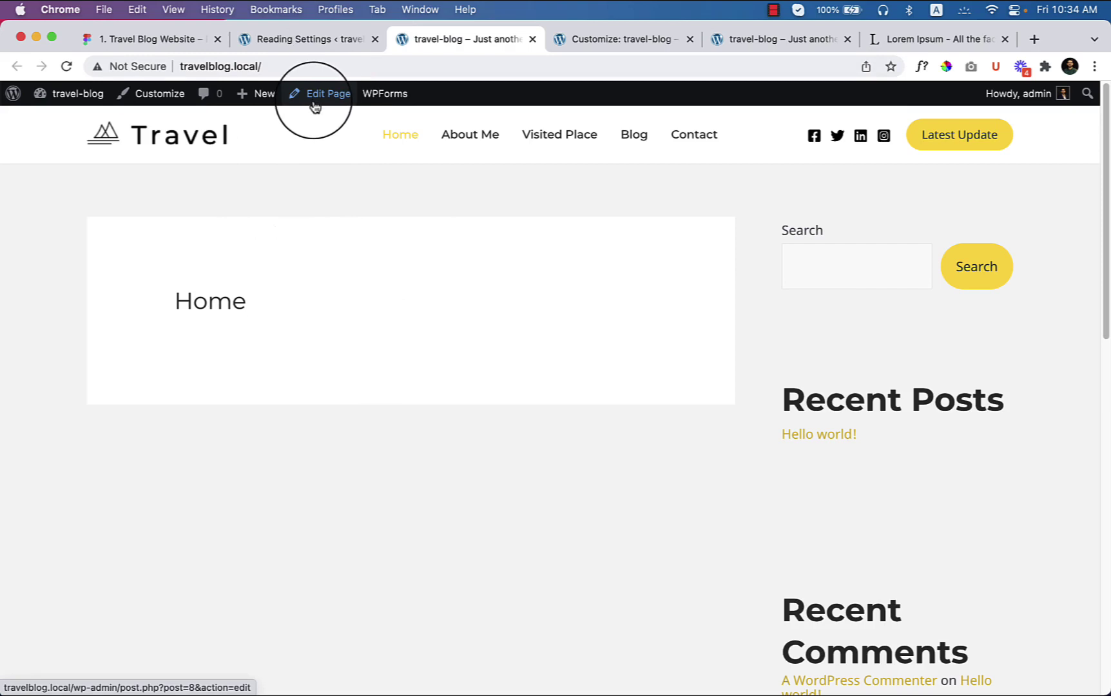
click(302, 40)
Step: Open the Home page's editor in a new tab, placed third in the tab bar
mouse_move(41, 228)
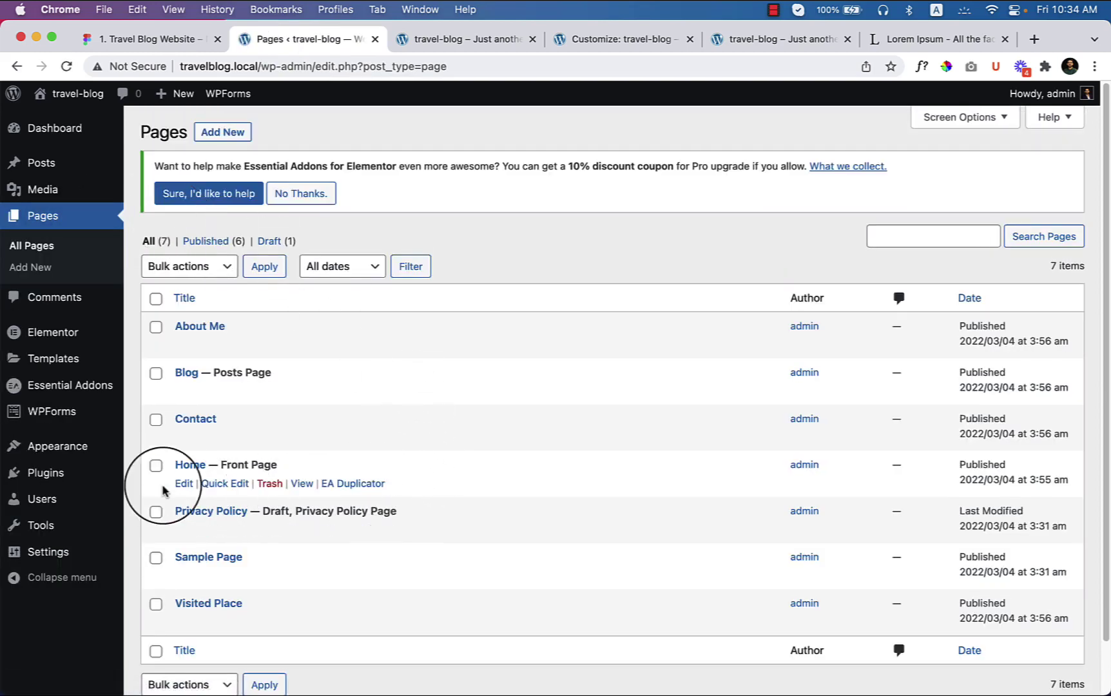
right_click(182, 485)
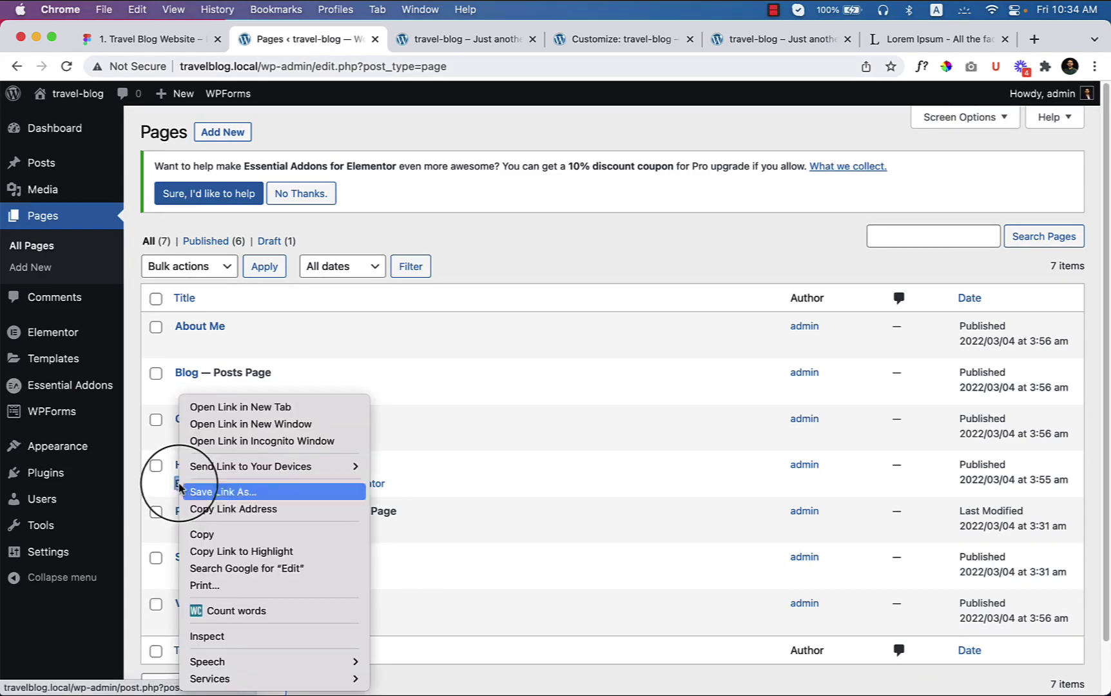
click(273, 410)
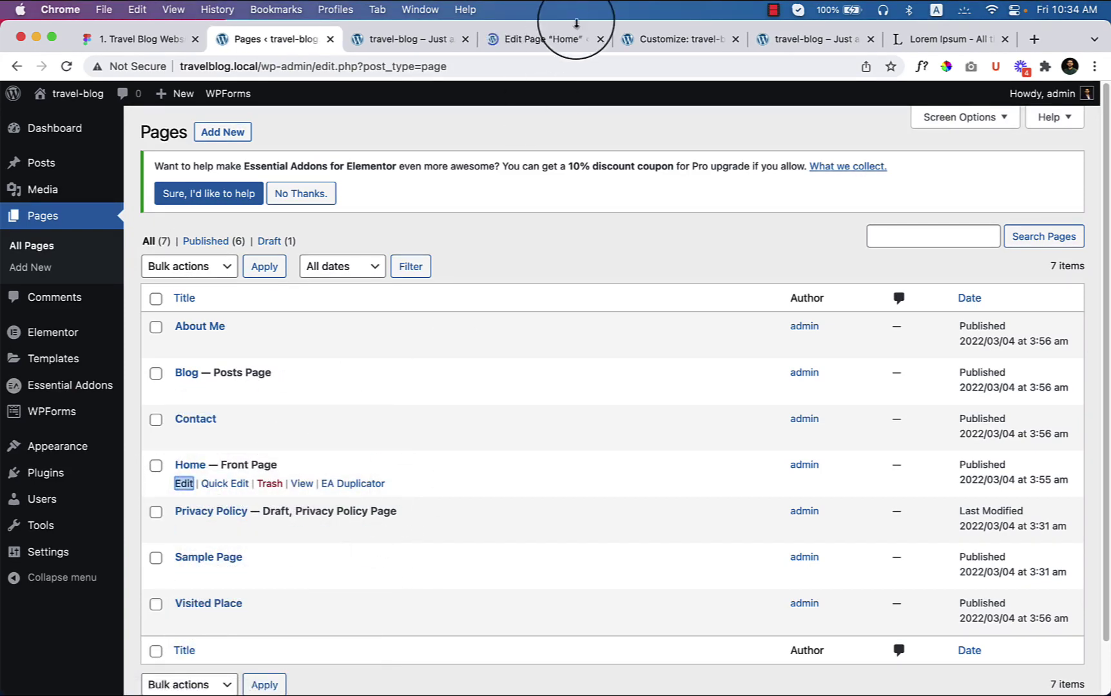
drag(559, 40, 451, 45)
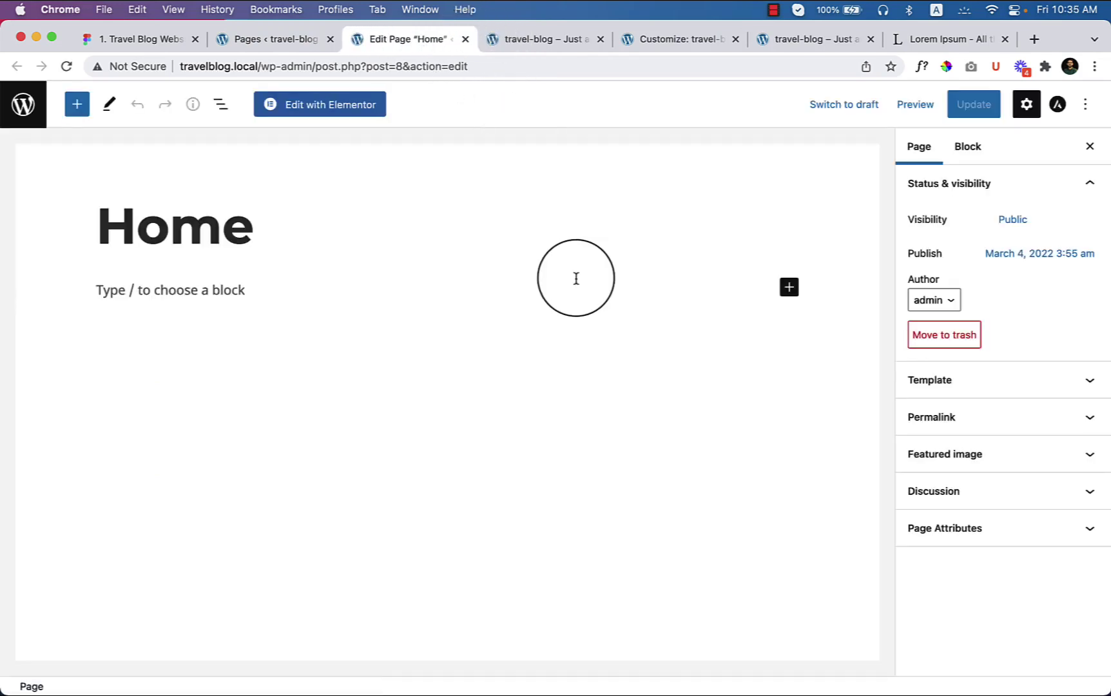
Step: In Astra page settings, set the sidebar to No Sidebar and disable the page title
click(1057, 105)
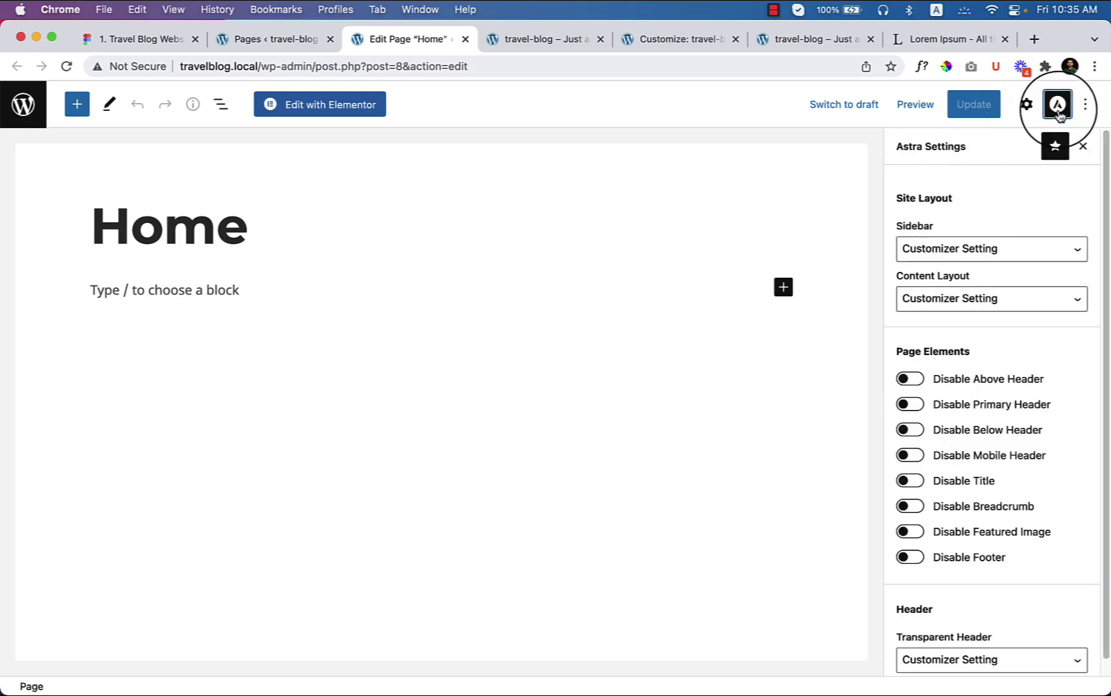
click(558, 40)
scroll(876, 426, down, 10)
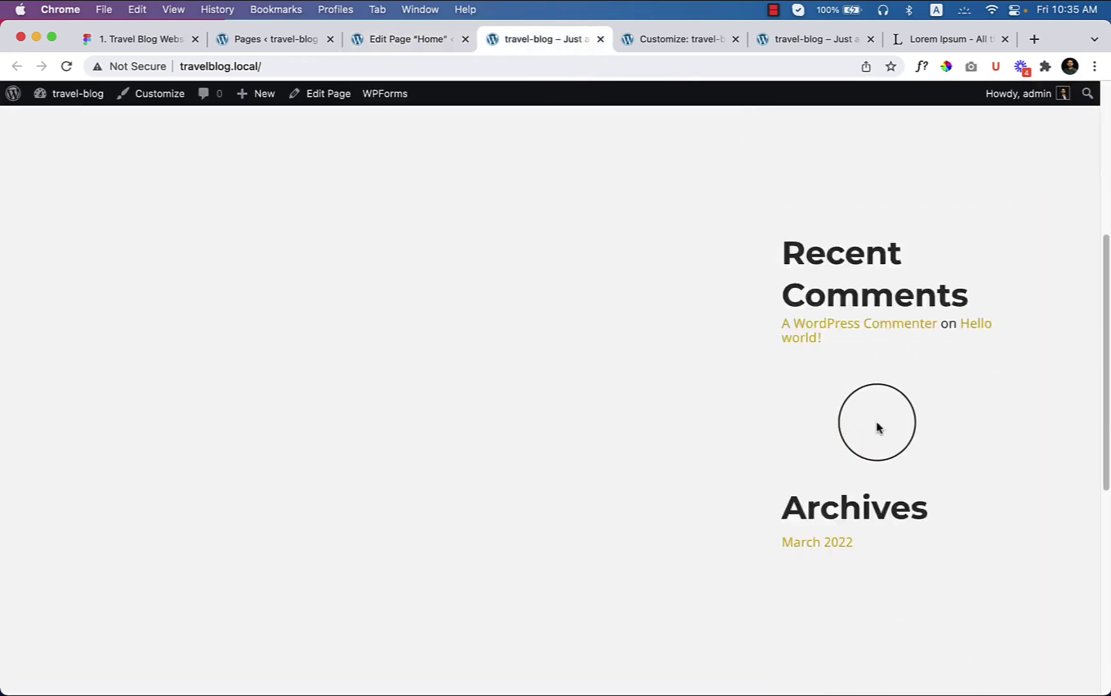
click(398, 40)
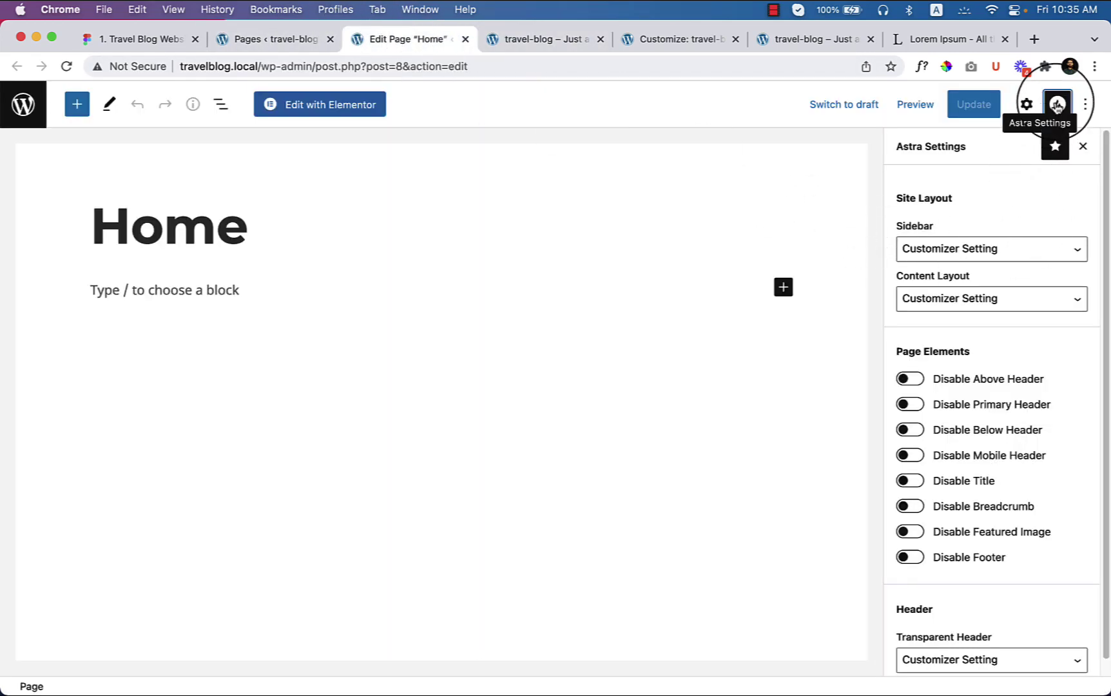
click(1057, 105)
click(1057, 105)
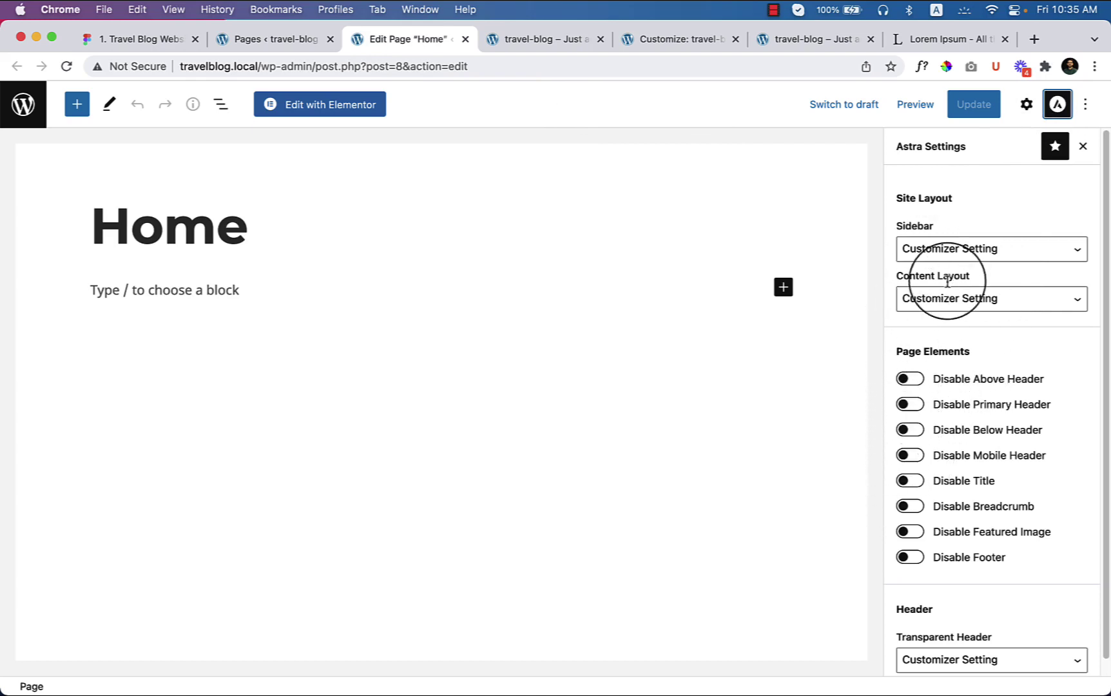
click(944, 258)
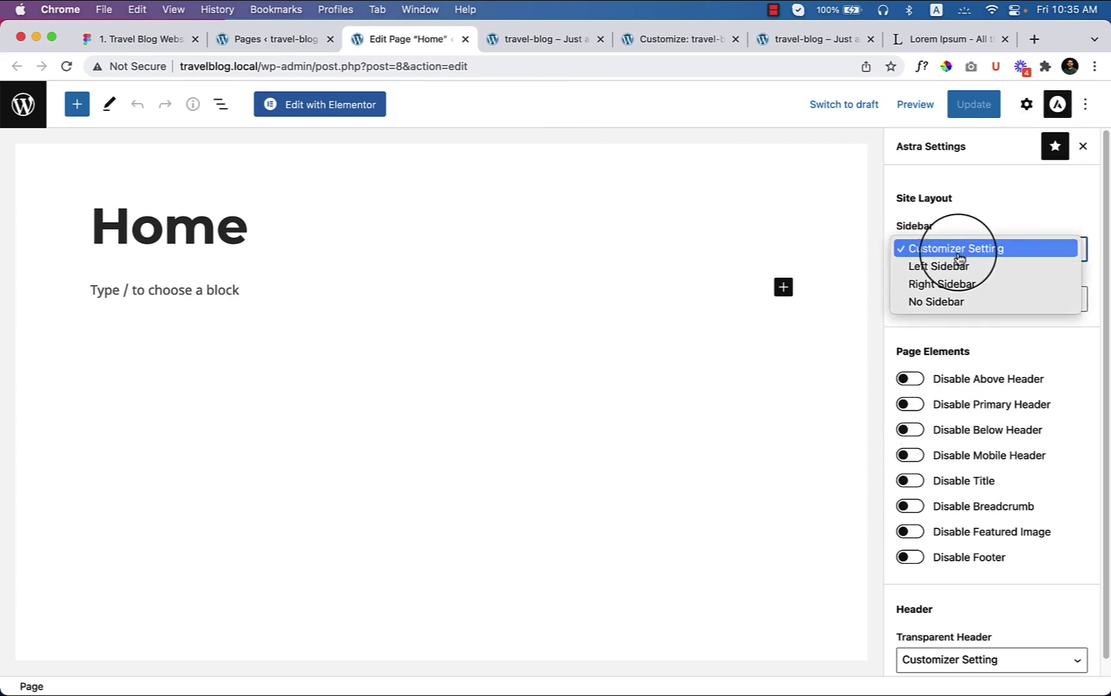
click(936, 302)
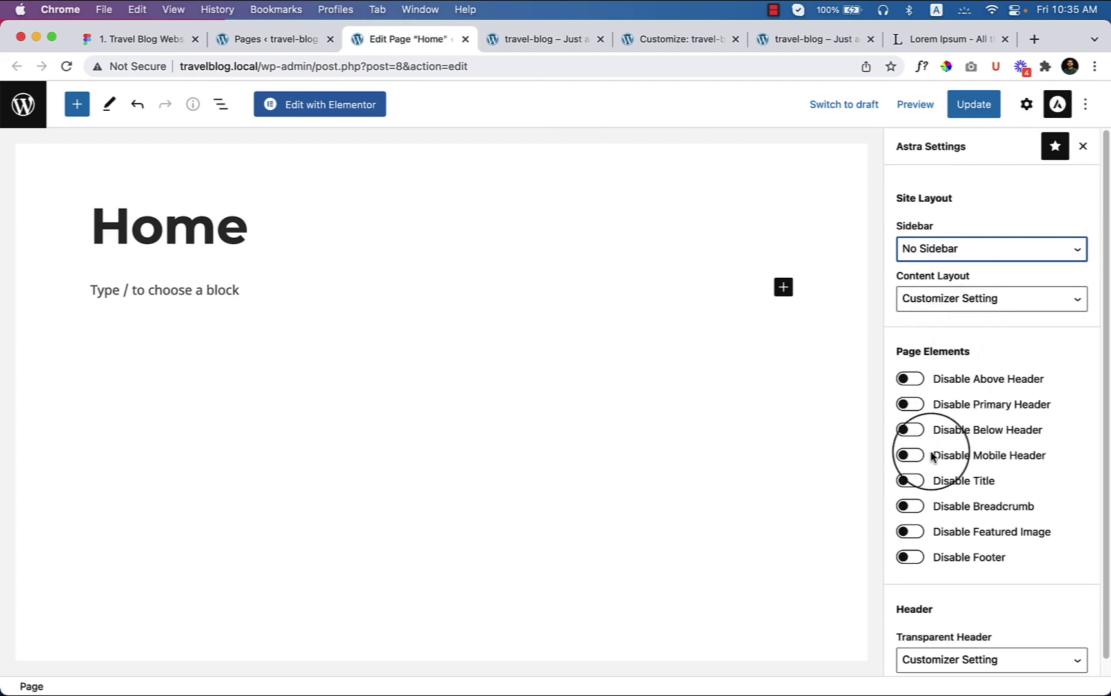
scroll(1005, 461, down, 1)
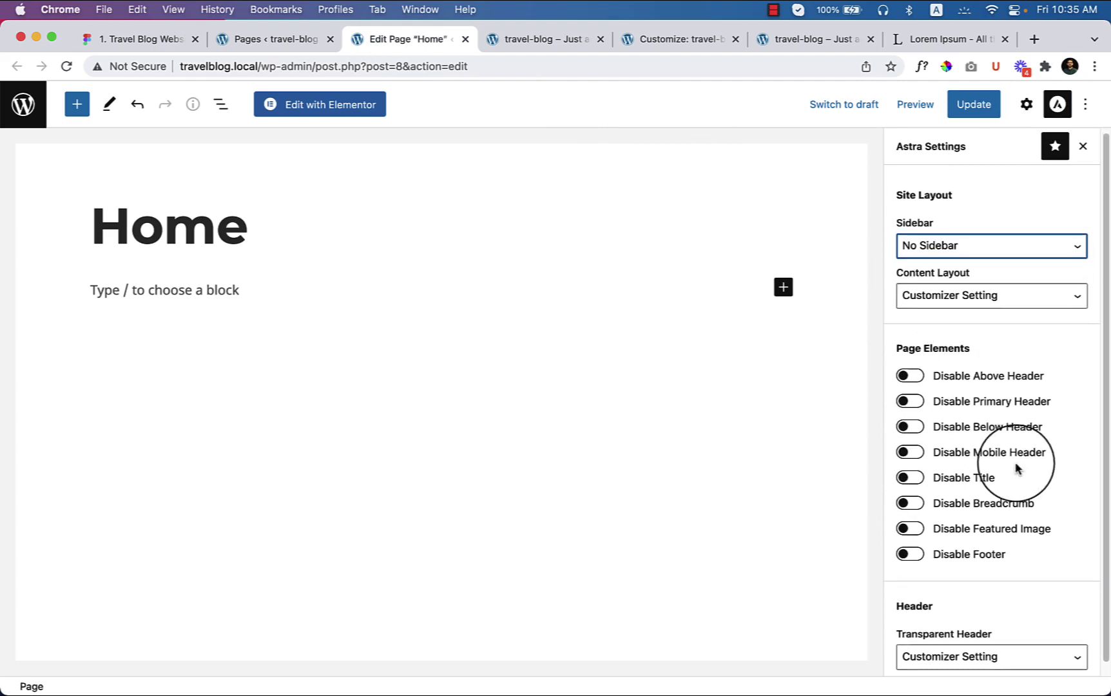
click(920, 467)
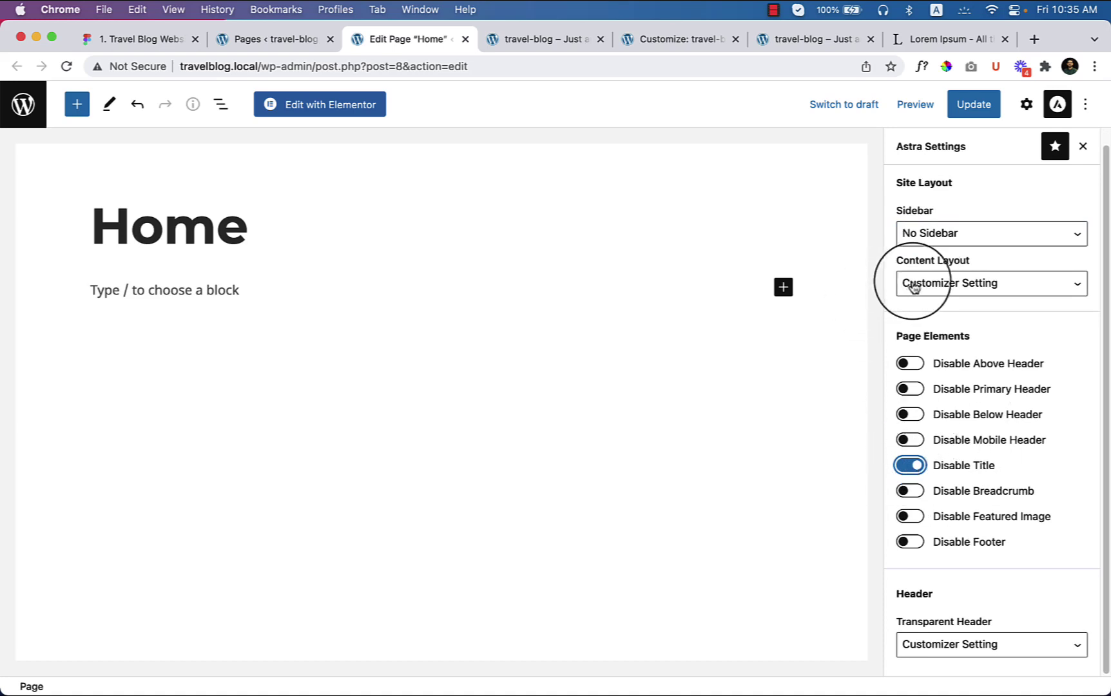
Step: Set the content layout to Full Width / Stretched and save the Home page
click(950, 284)
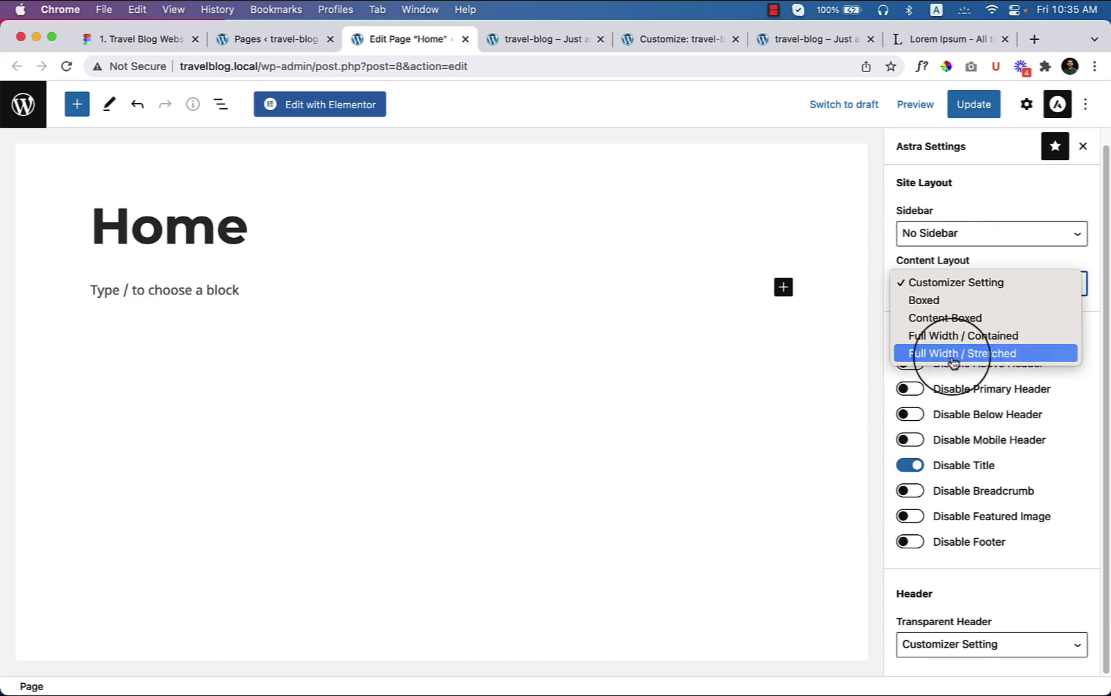
click(1029, 265)
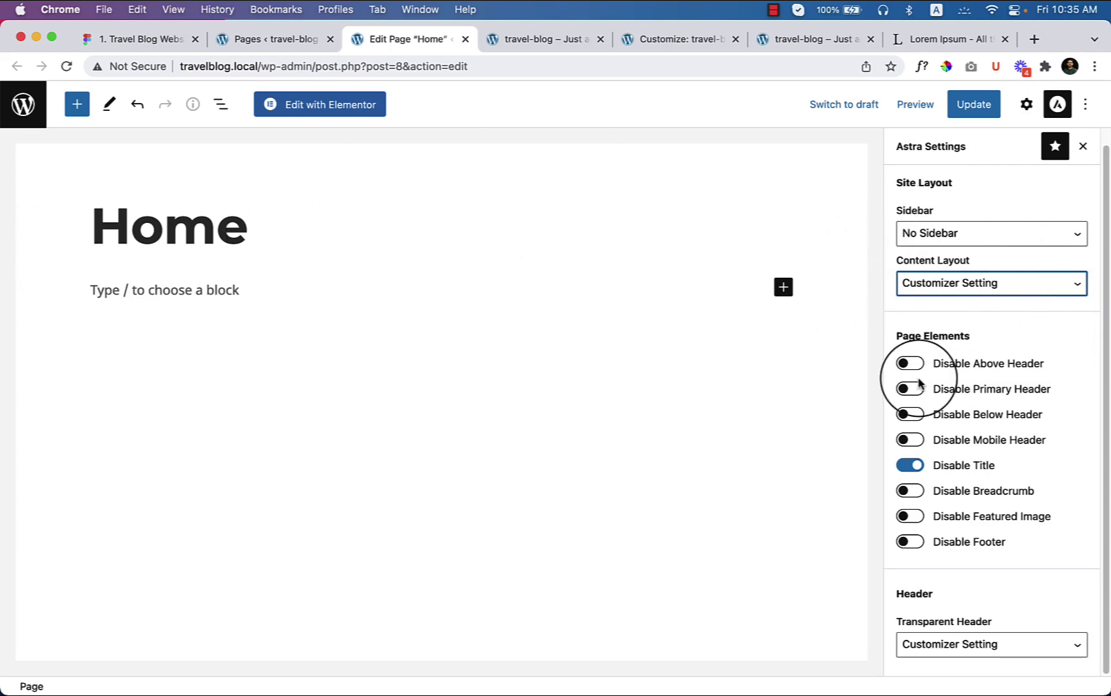
click(937, 284)
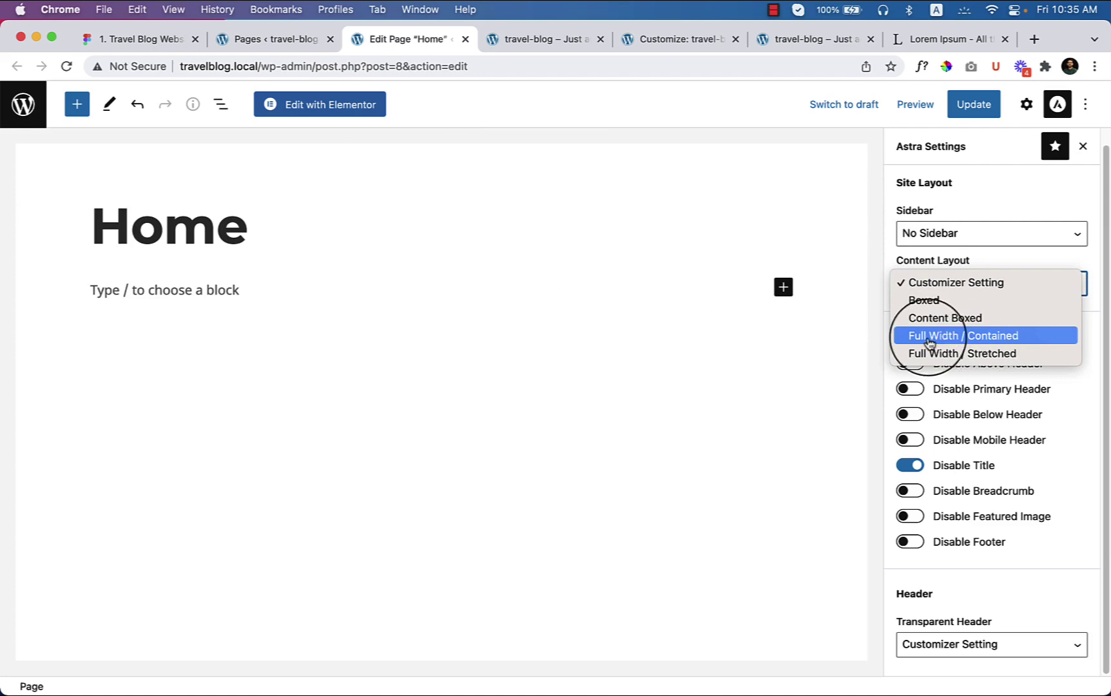
click(993, 355)
key(super+s)
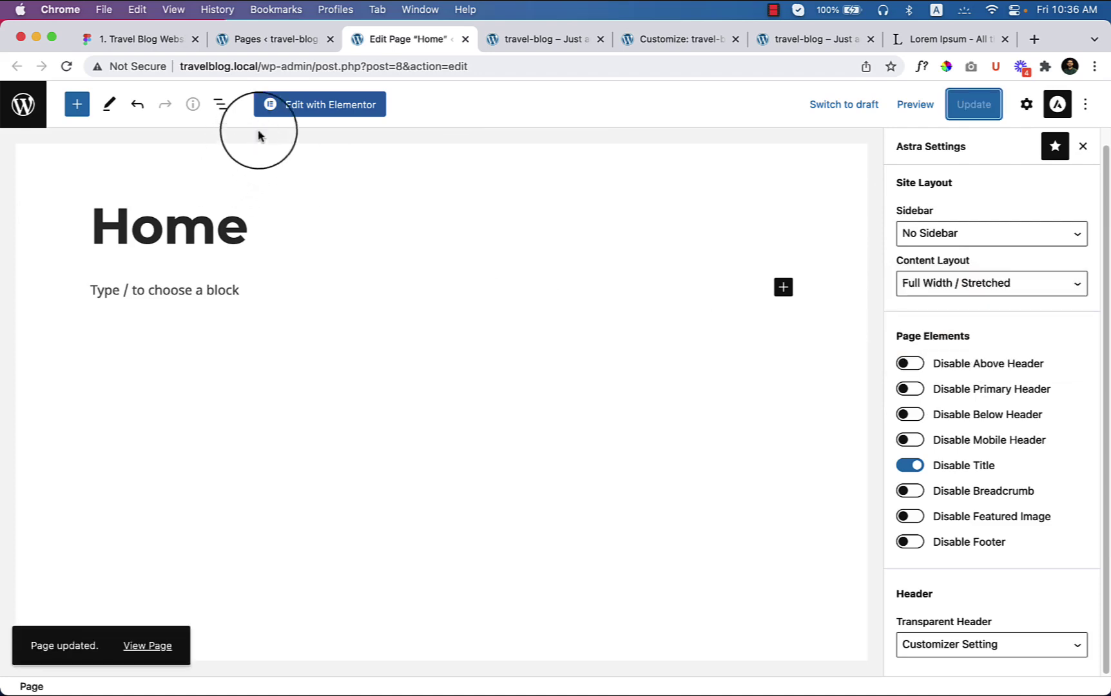
Step: Open the Home page in Elementor, preview the empty canvas full width, then restore the panel
click(364, 108)
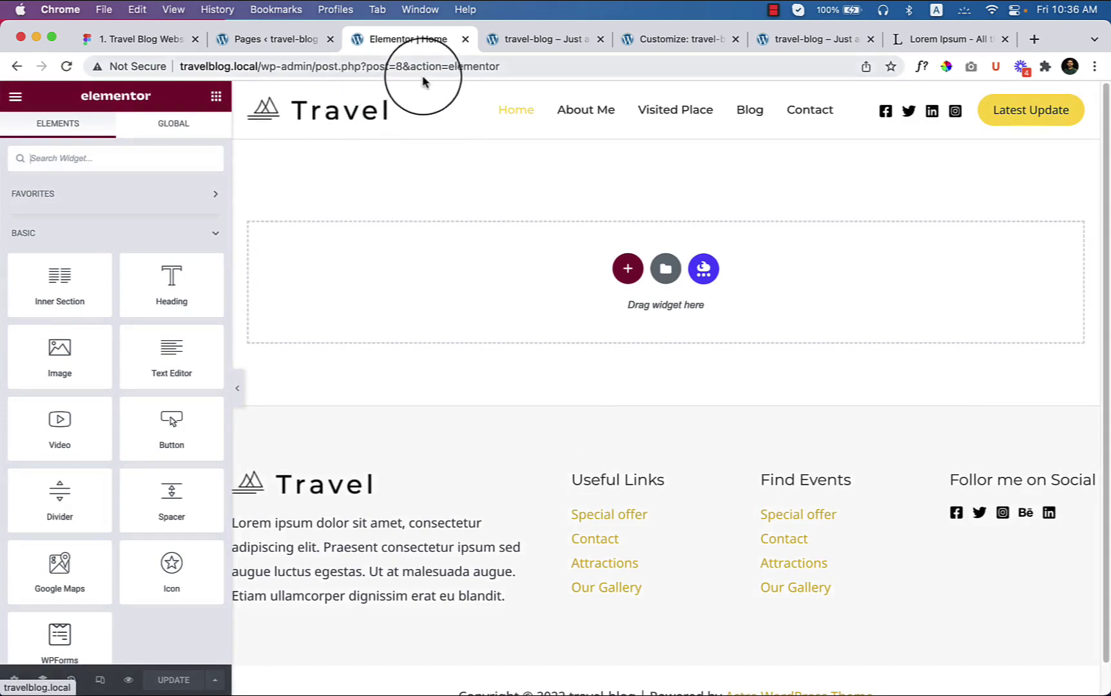
click(237, 391)
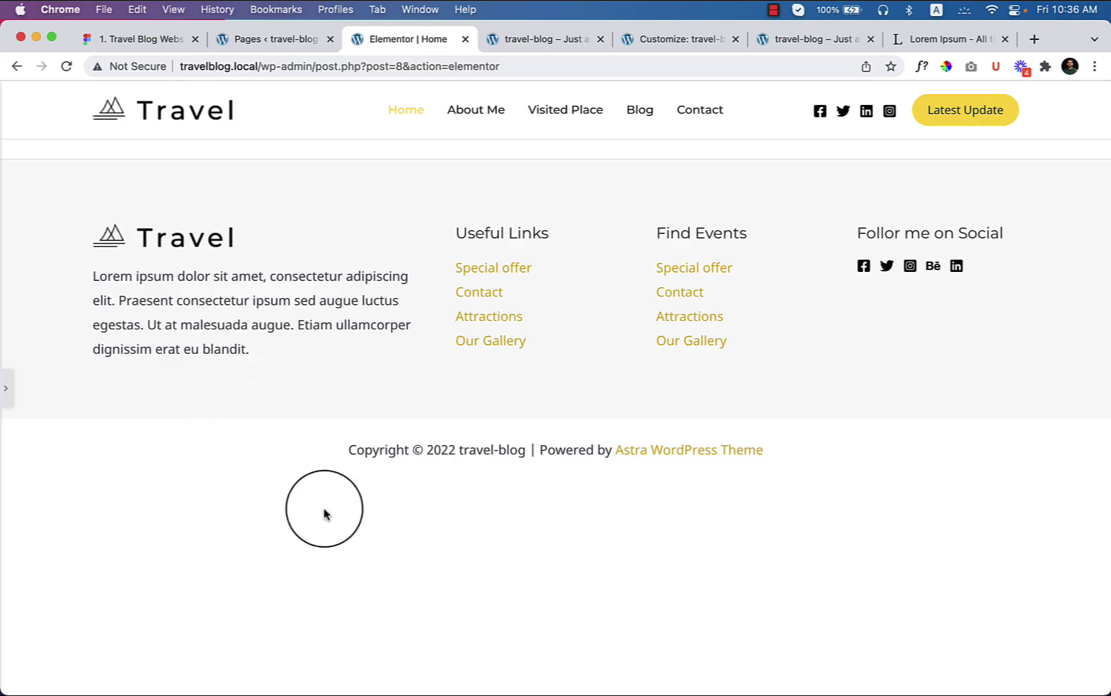
click(6, 392)
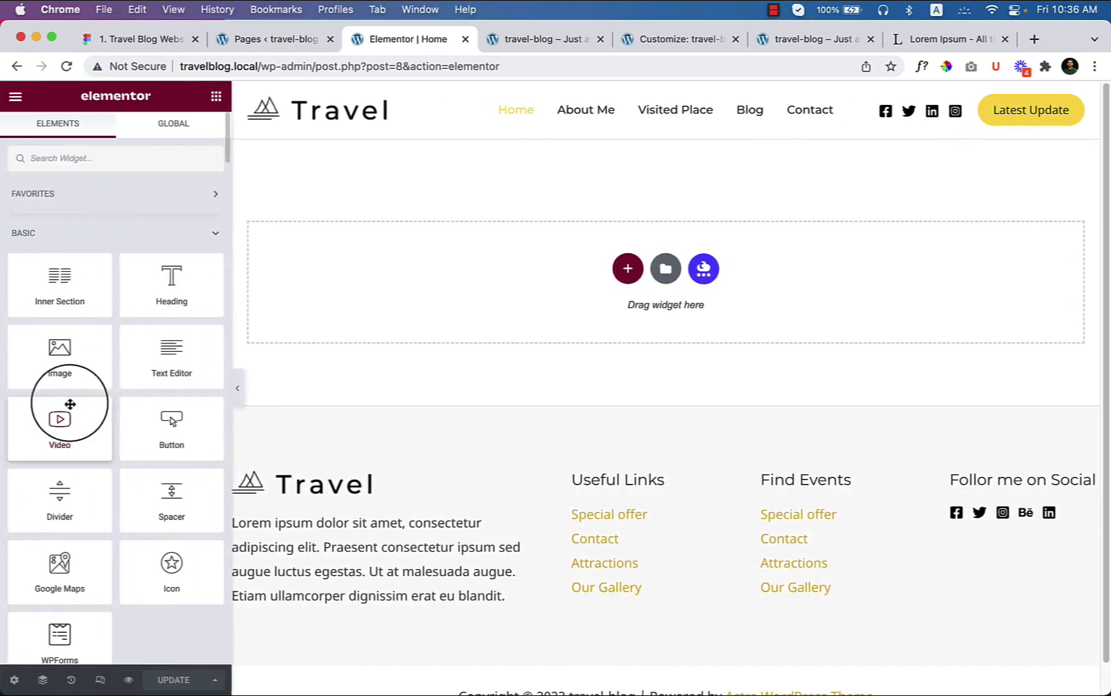
click(129, 39)
Step: Copy the Figma hero headline (Montserrat Bold 64) and start a new section in Elementor
scroll(527, 393, up, 20)
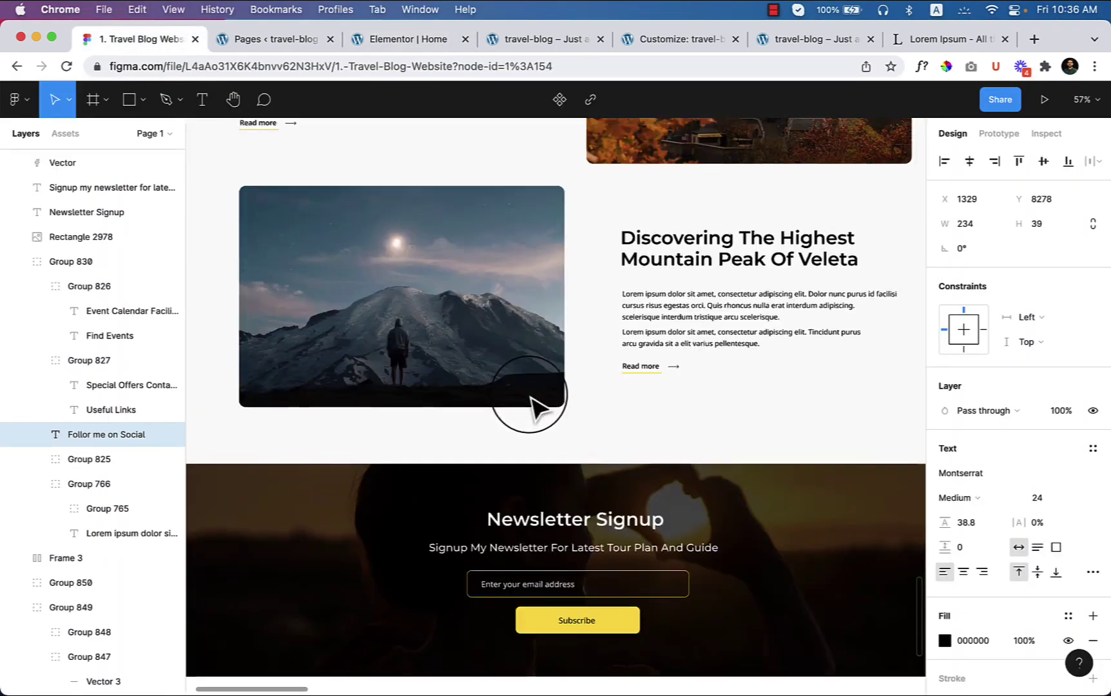
scroll(569, 426, up, 15)
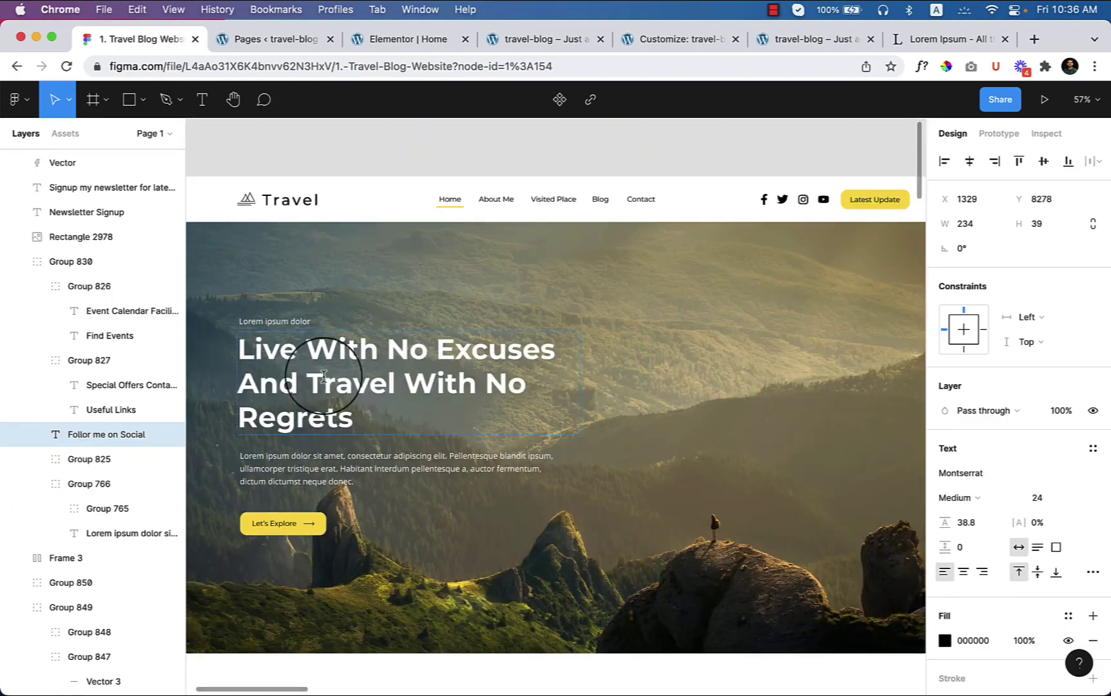
click(338, 353)
right_click(321, 366)
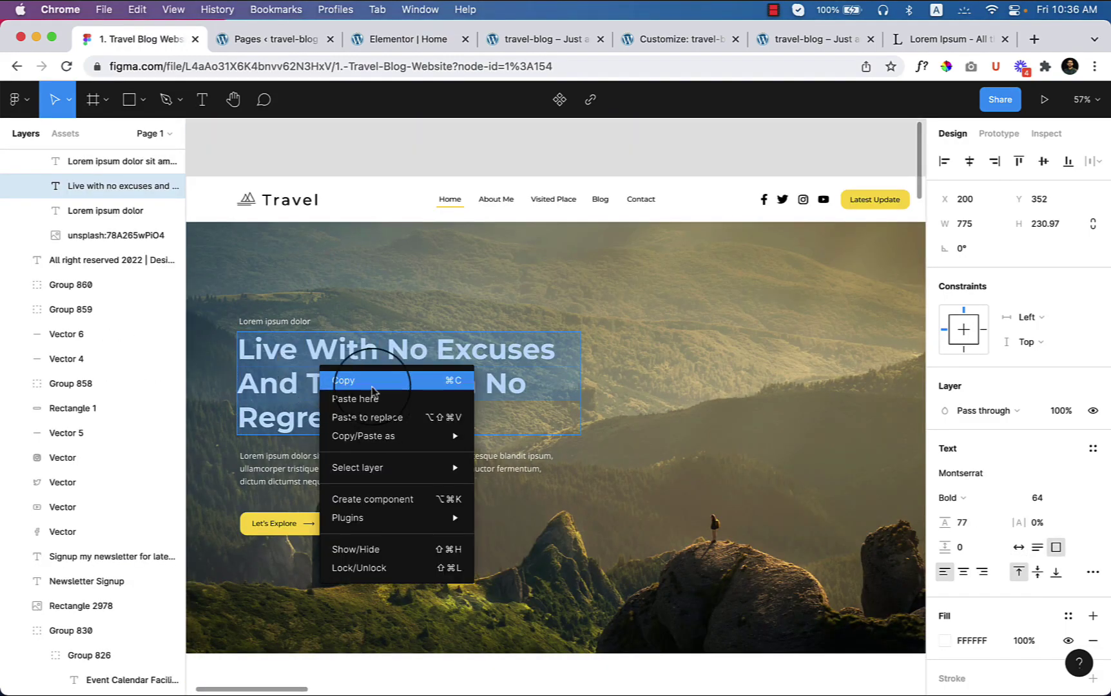
click(377, 381)
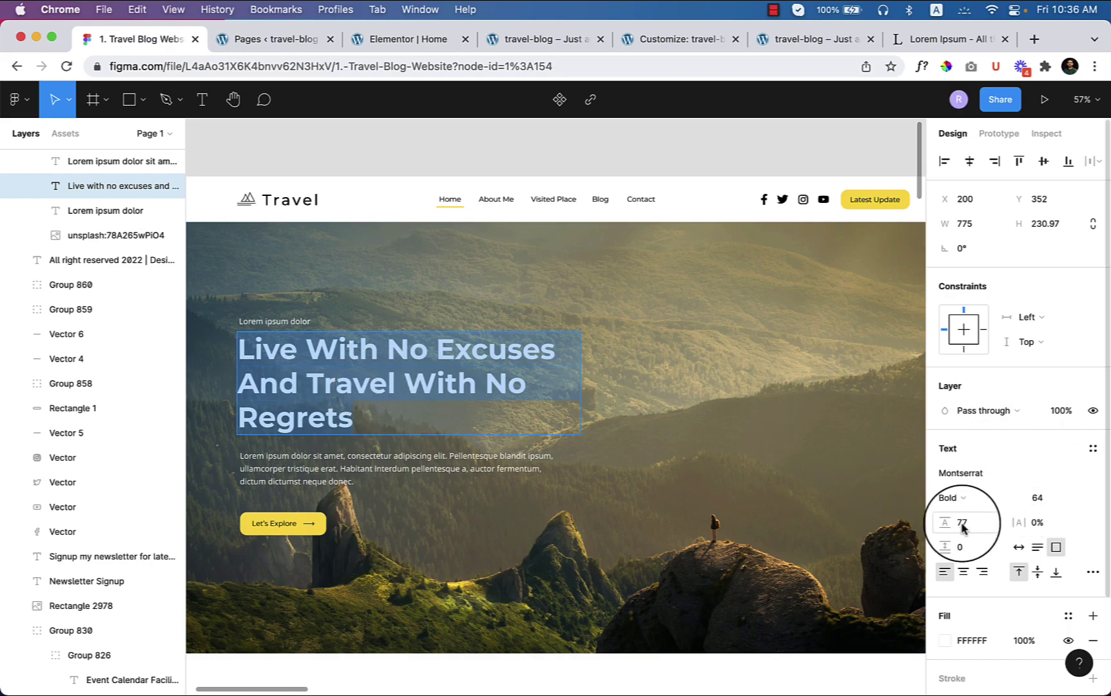
click(426, 40)
click(628, 274)
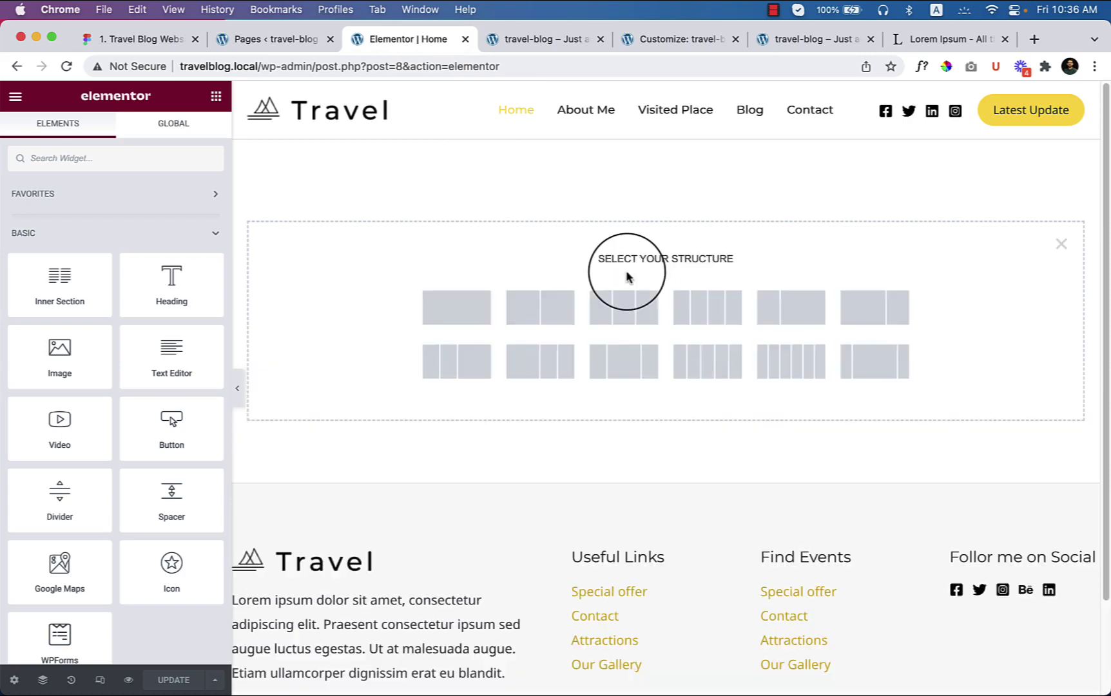
Step: Add a one-column section with height set to Min Height of 690 px
click(453, 315)
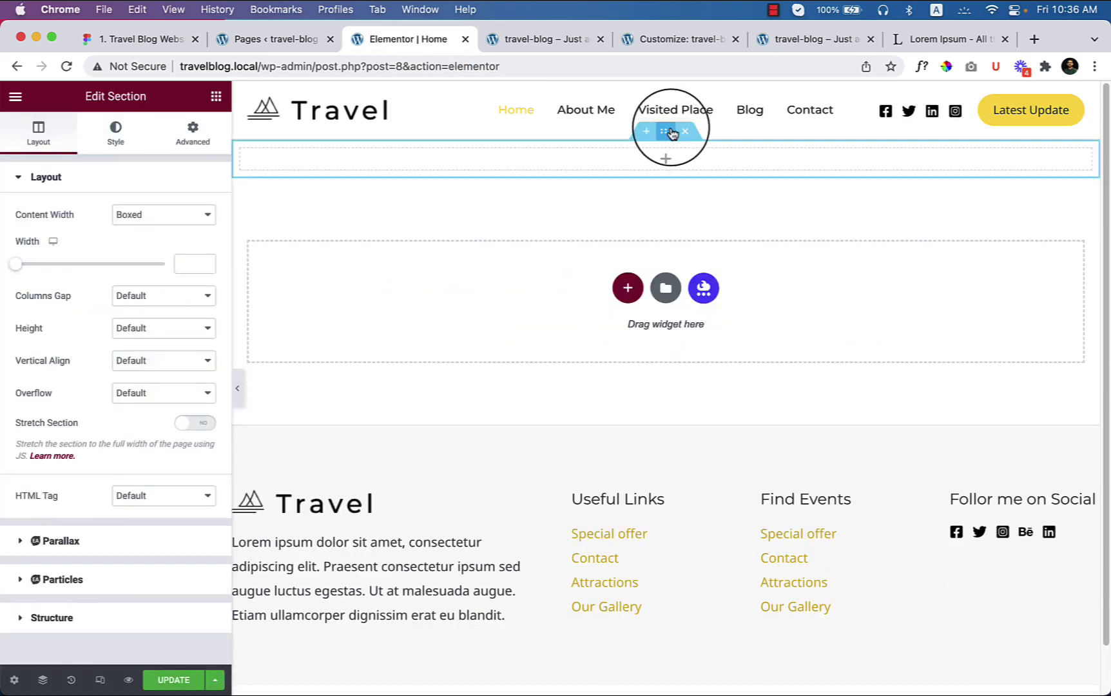
click(147, 330)
click(155, 359)
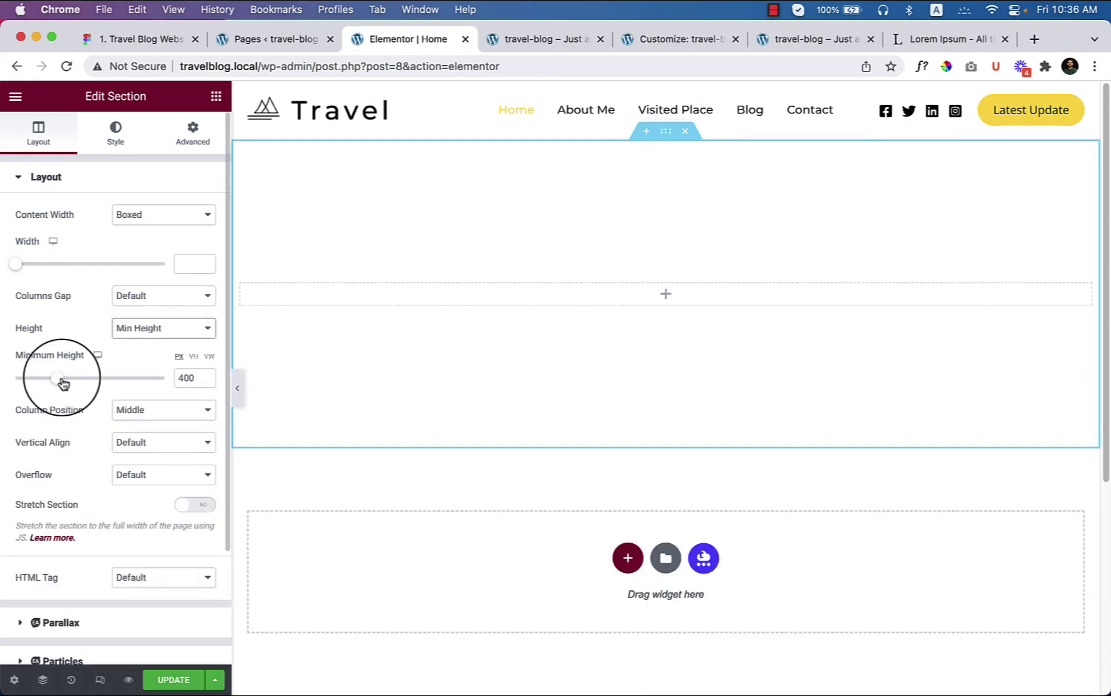
drag(63, 383, 93, 385)
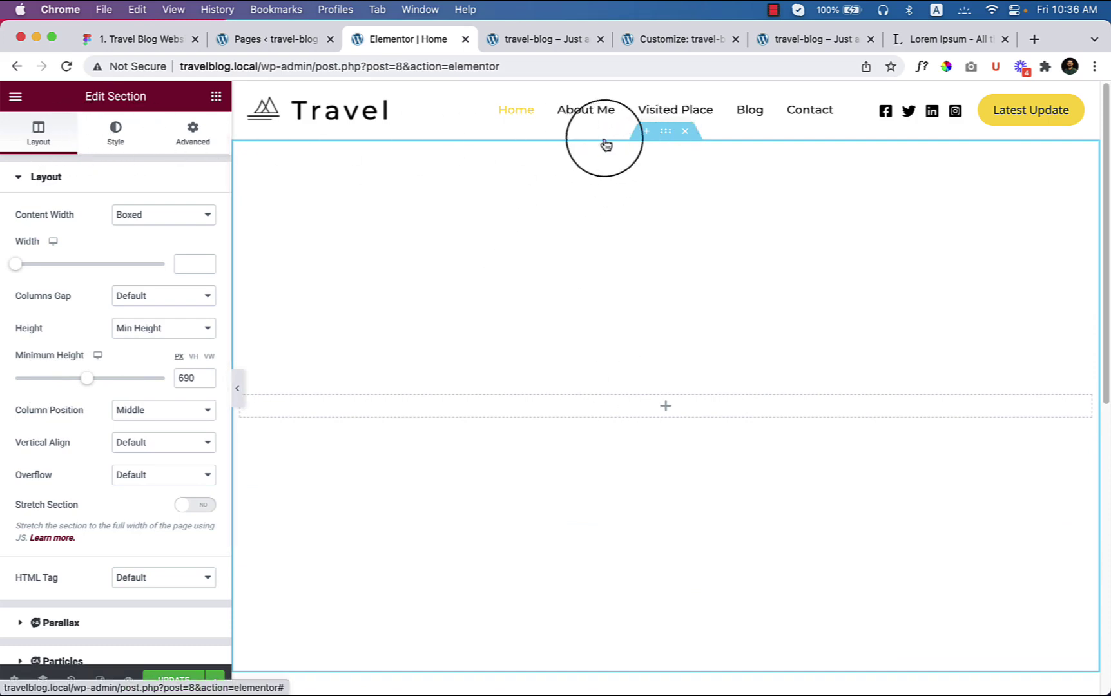
click(119, 145)
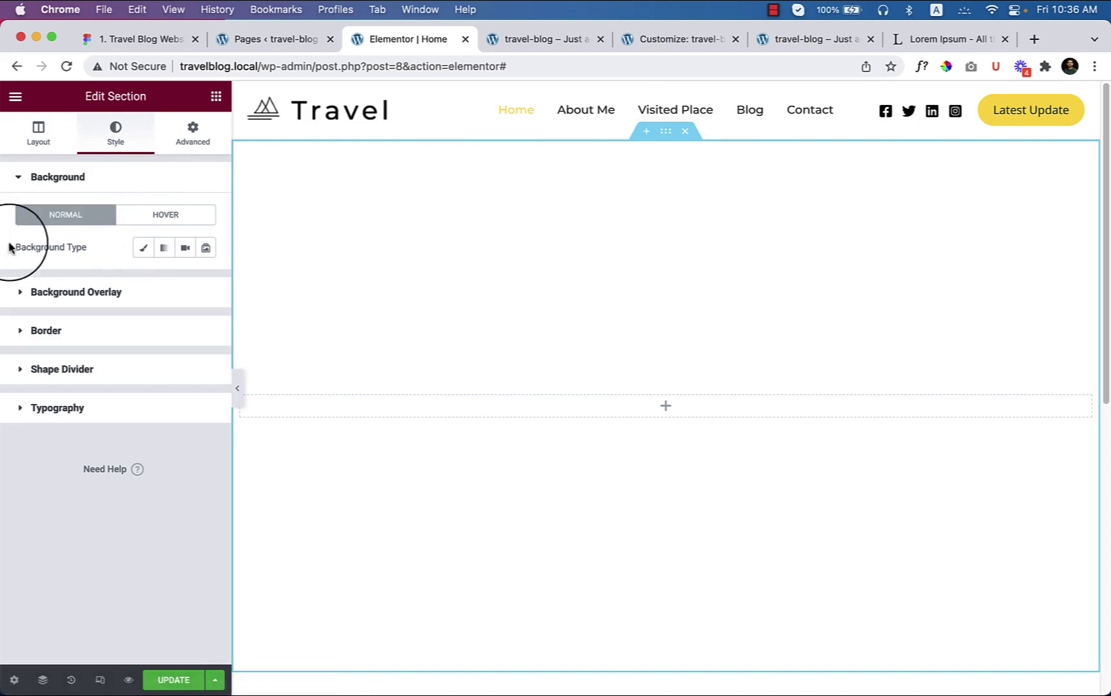
Step: Upload hero area.jpg with alt text 'hero area' and insert it as the classic background
click(145, 253)
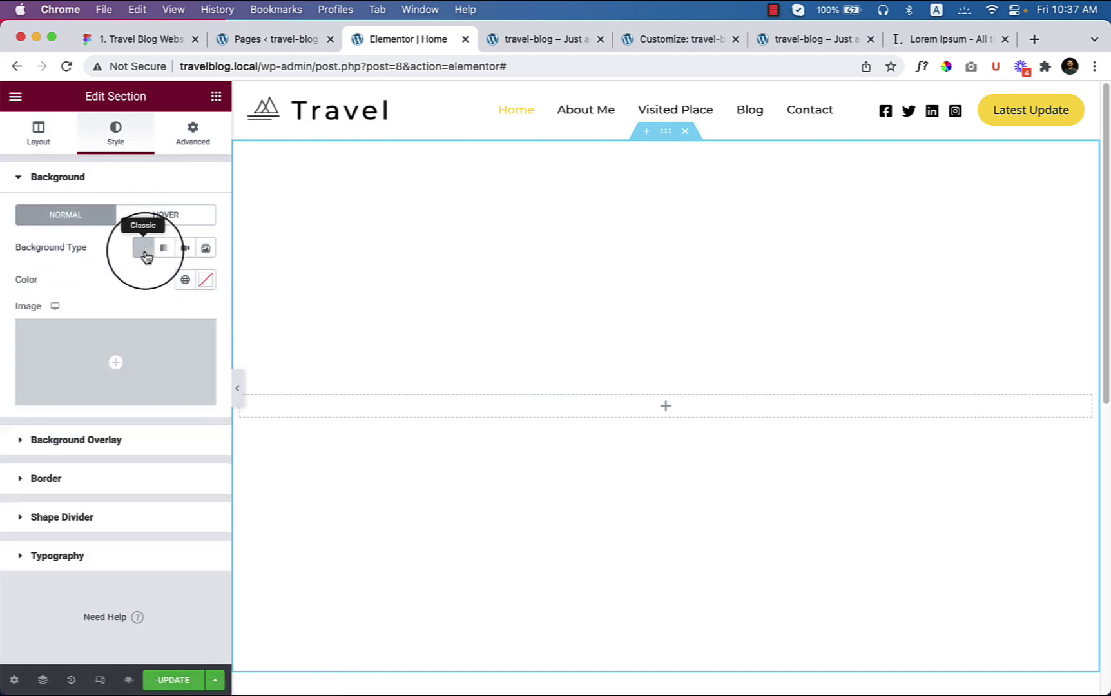
click(124, 358)
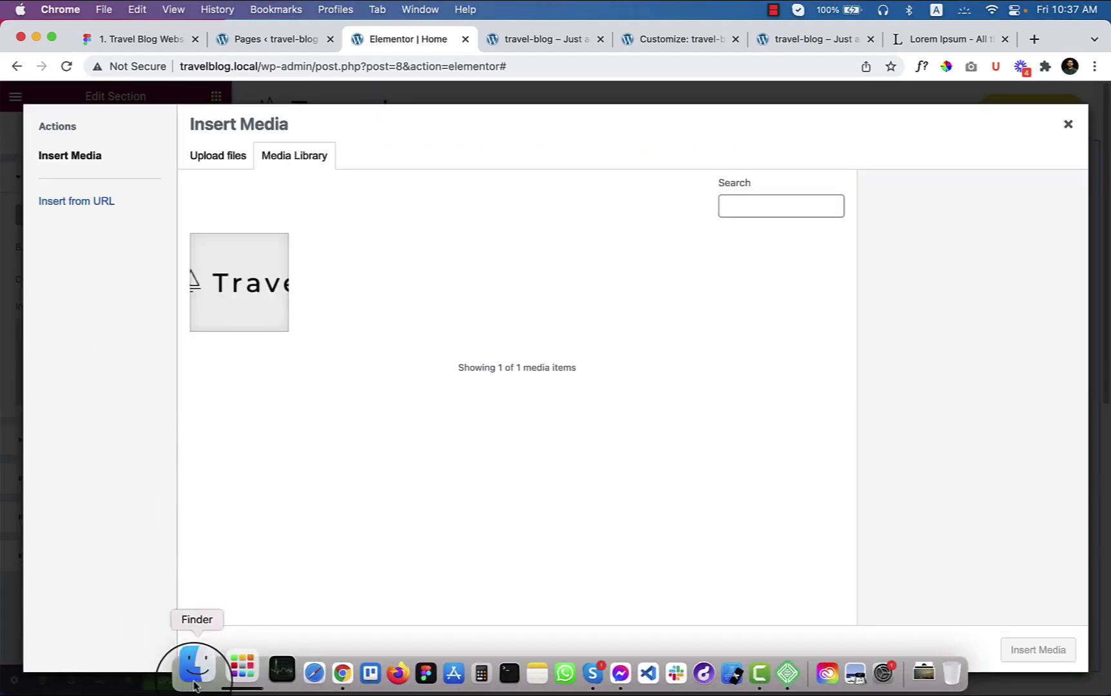
click(194, 670)
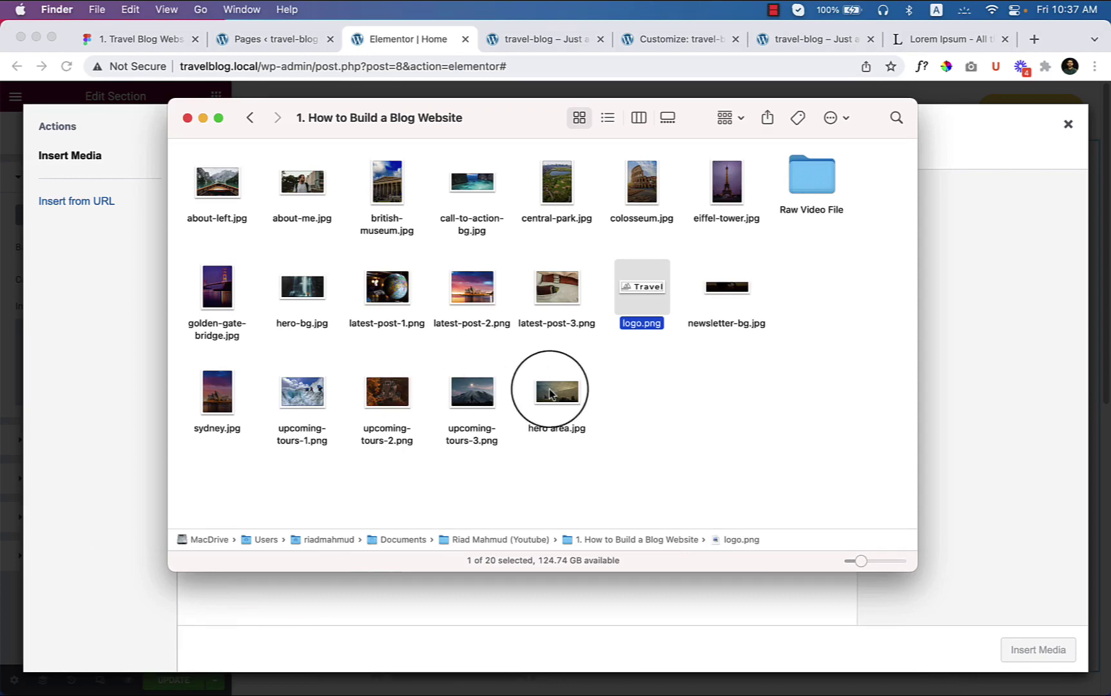
drag(549, 393, 950, 404)
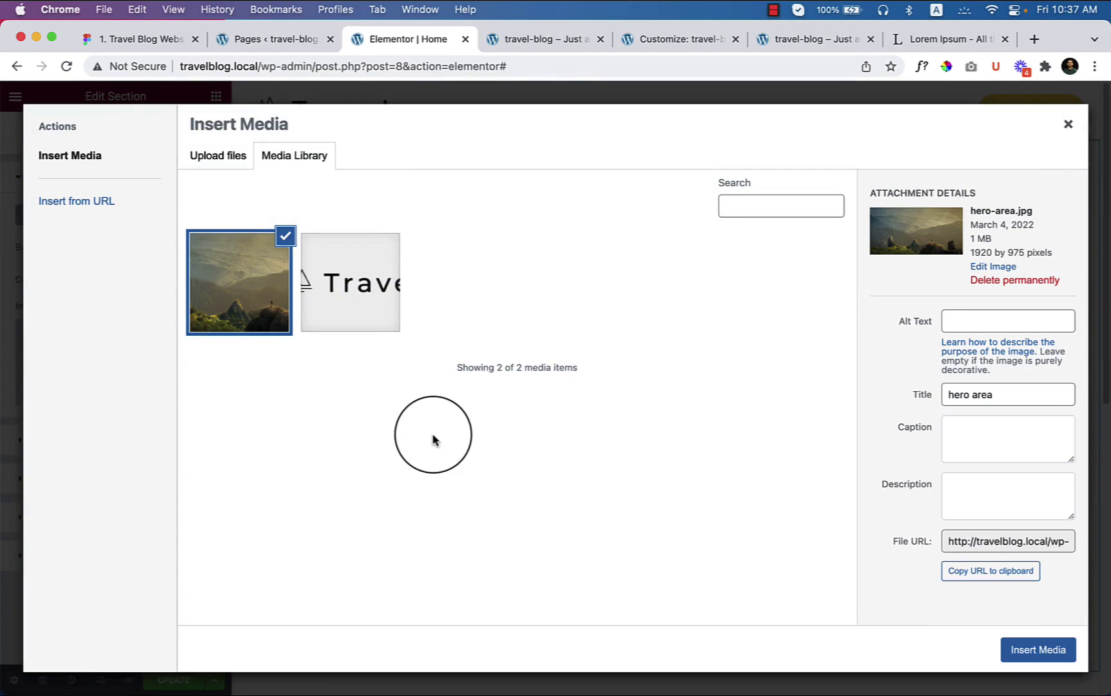
click(984, 322)
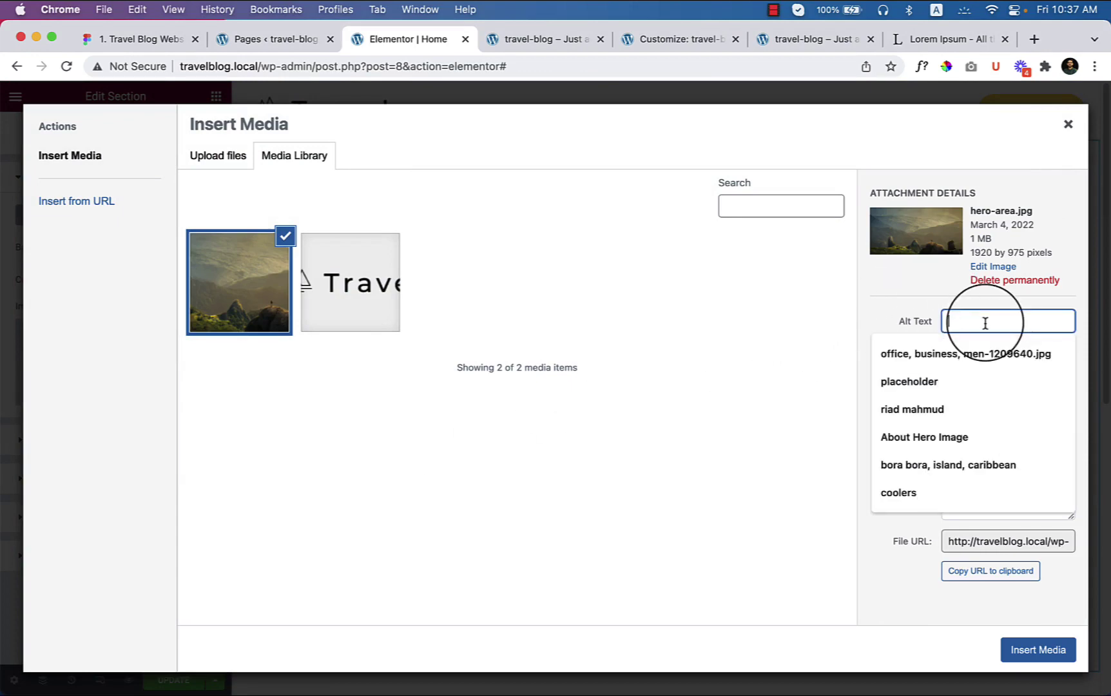
text(hea)
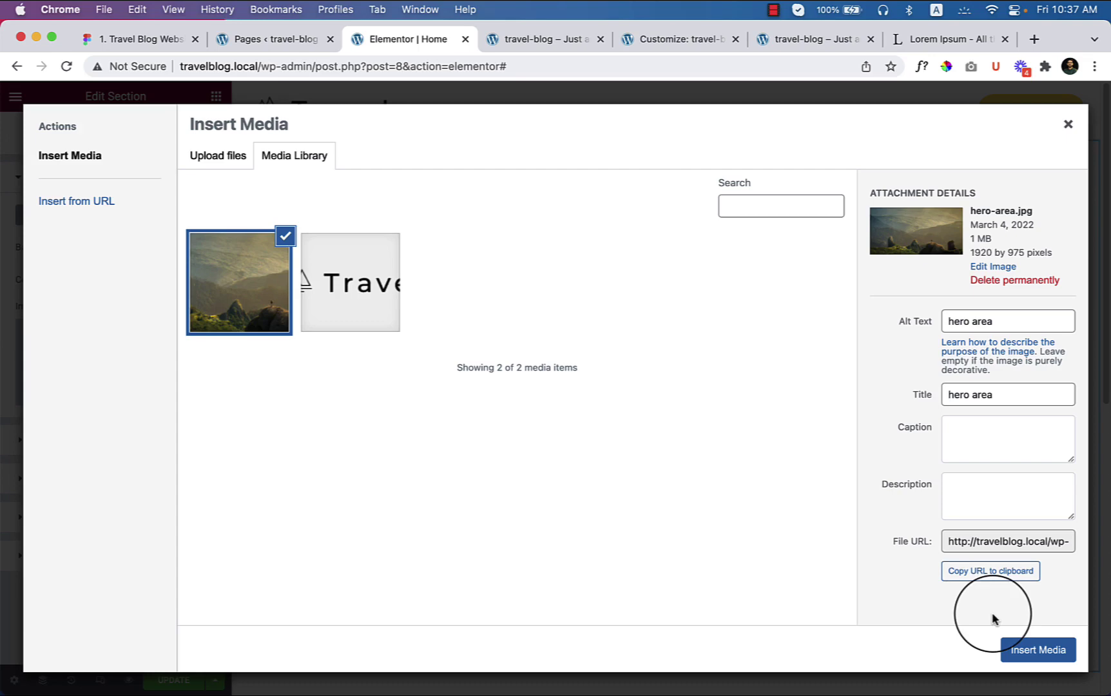
click(1029, 654)
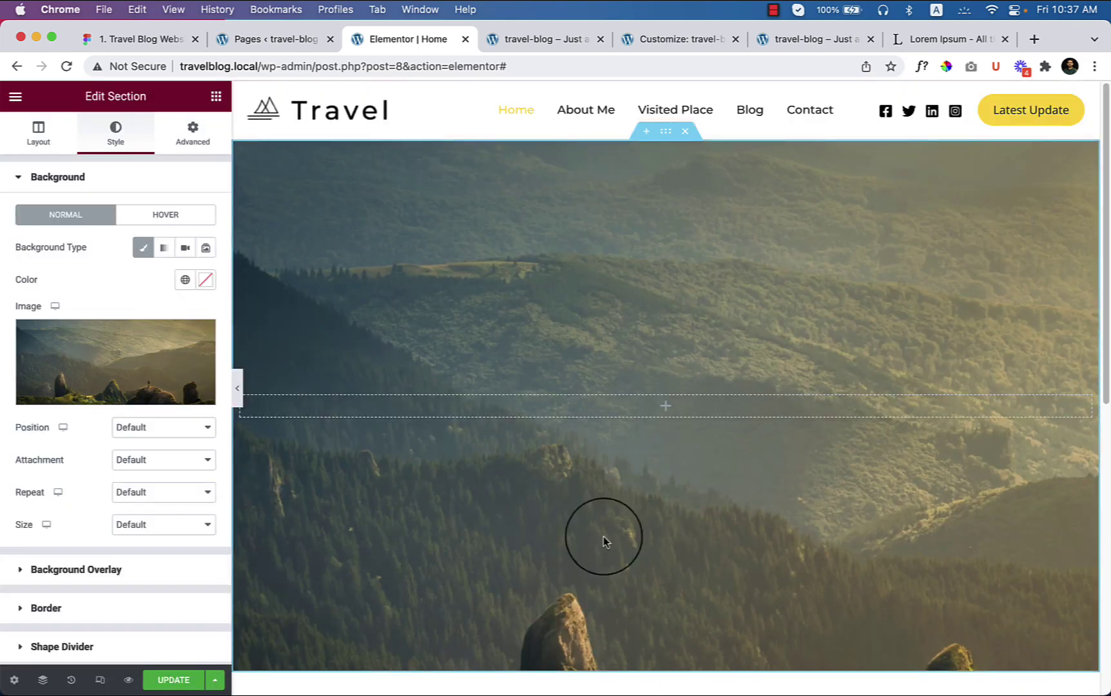
Step: Set the background image to Center Center, No-repeat and Cover, then preview it full width
click(169, 431)
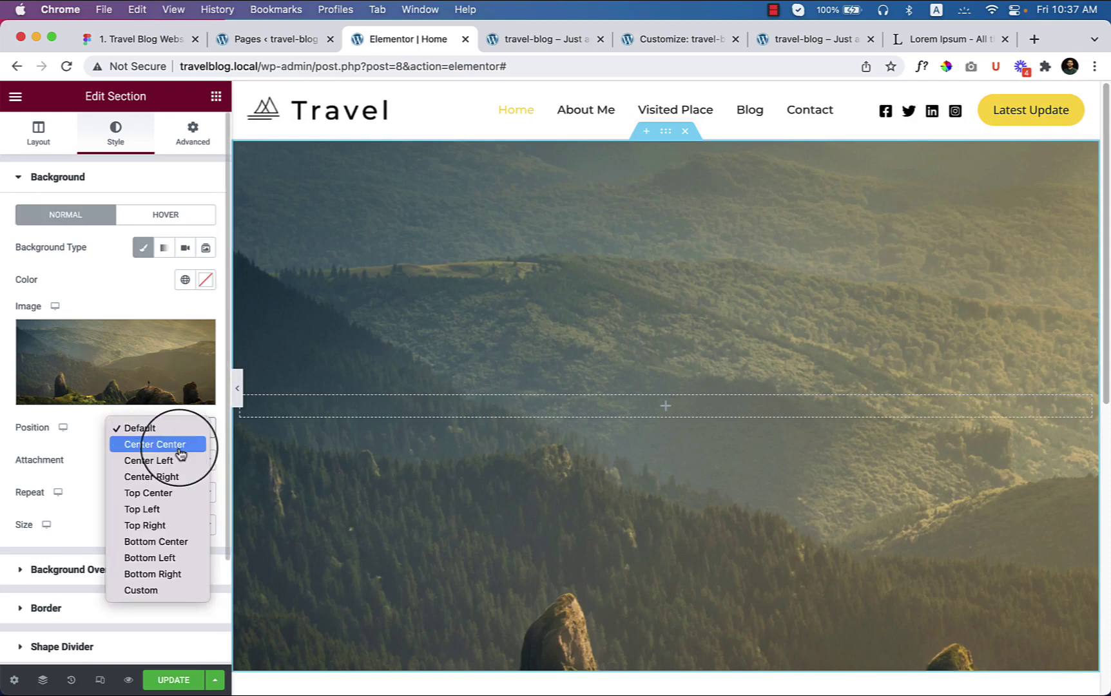
click(181, 444)
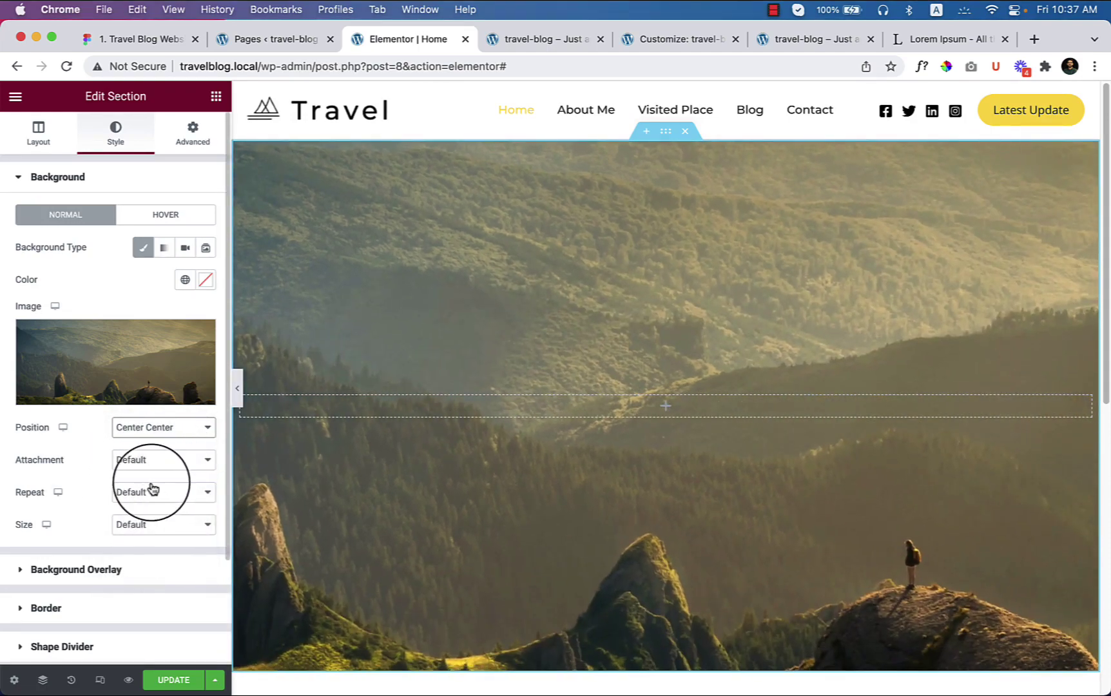
click(152, 489)
click(155, 507)
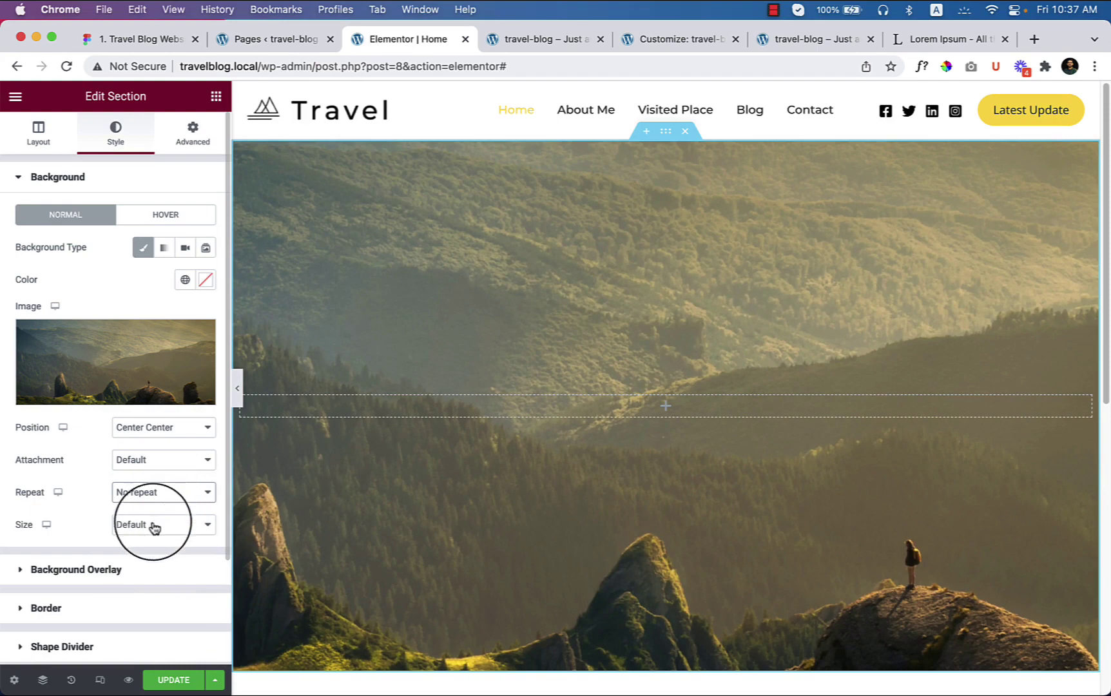
click(154, 527)
click(180, 562)
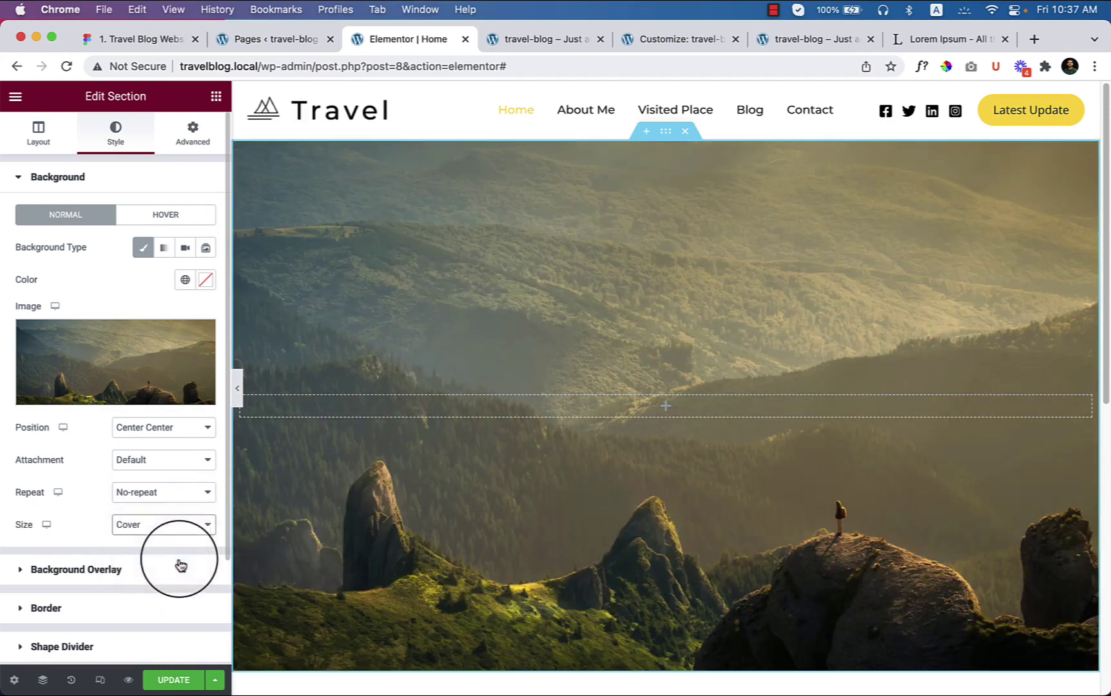
click(238, 389)
scroll(486, 471, down, 5)
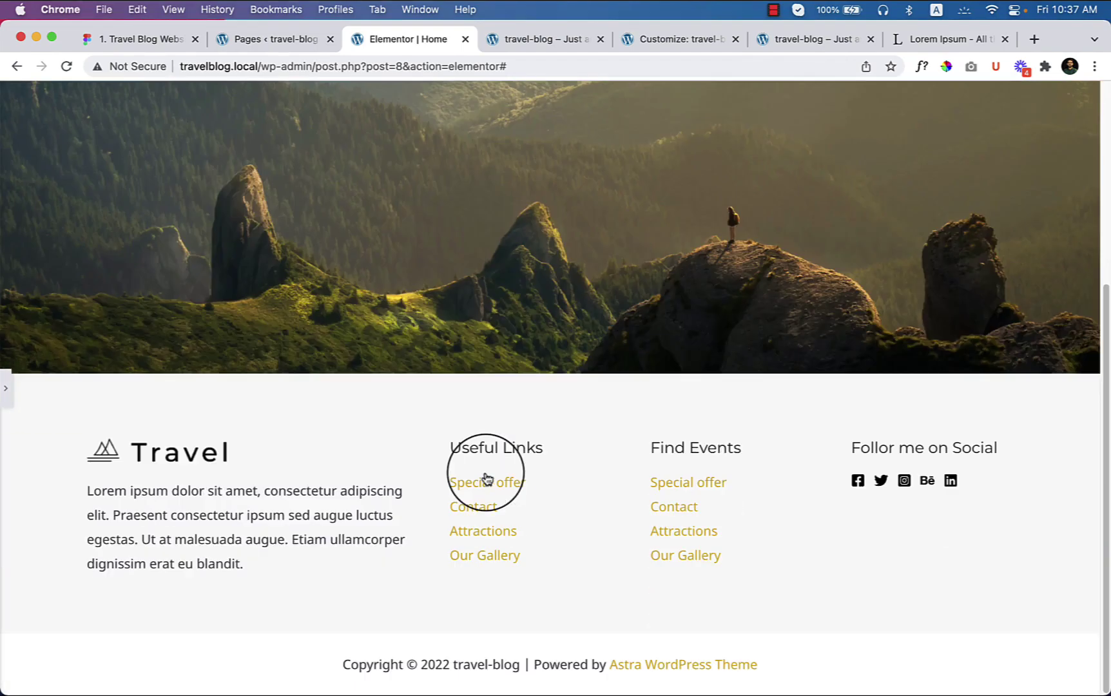
scroll(379, 445, up, 5)
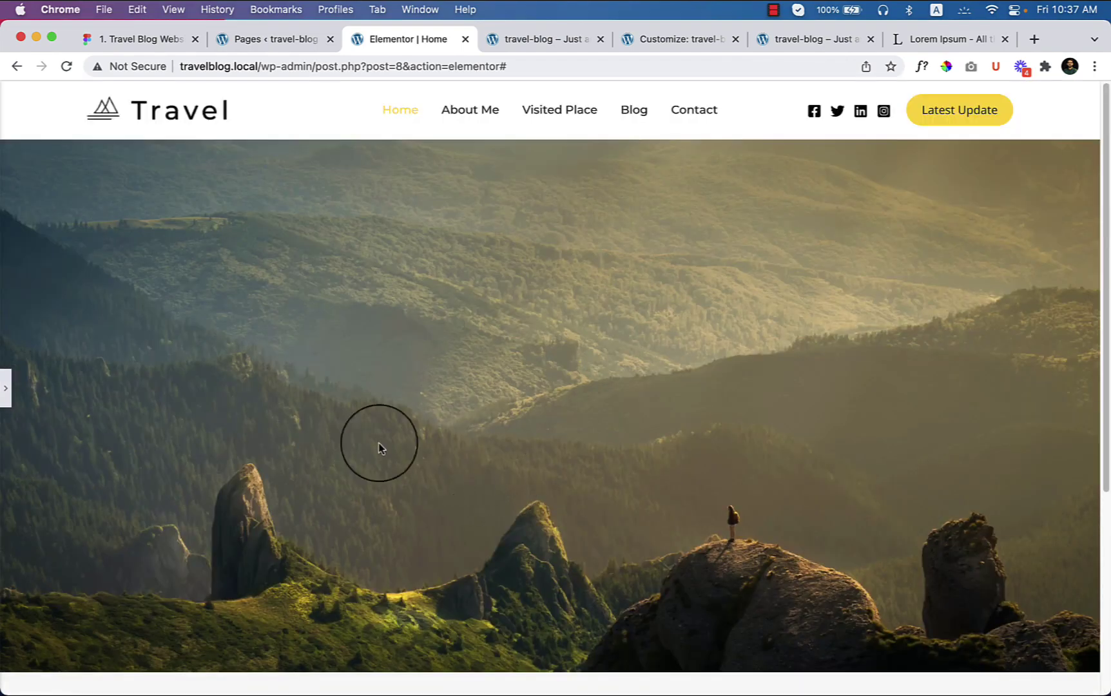
click(7, 388)
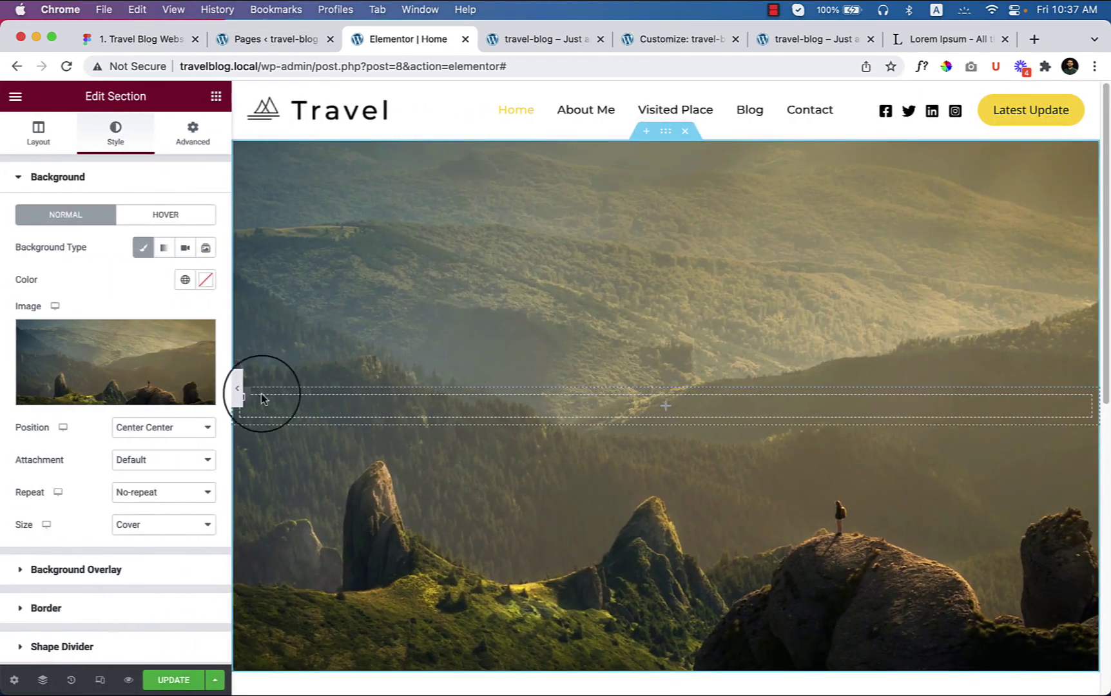
Step: Split into two columns, left about 40%, with a heading 'Live with no excuses and travel with no regrets'
right_click(249, 398)
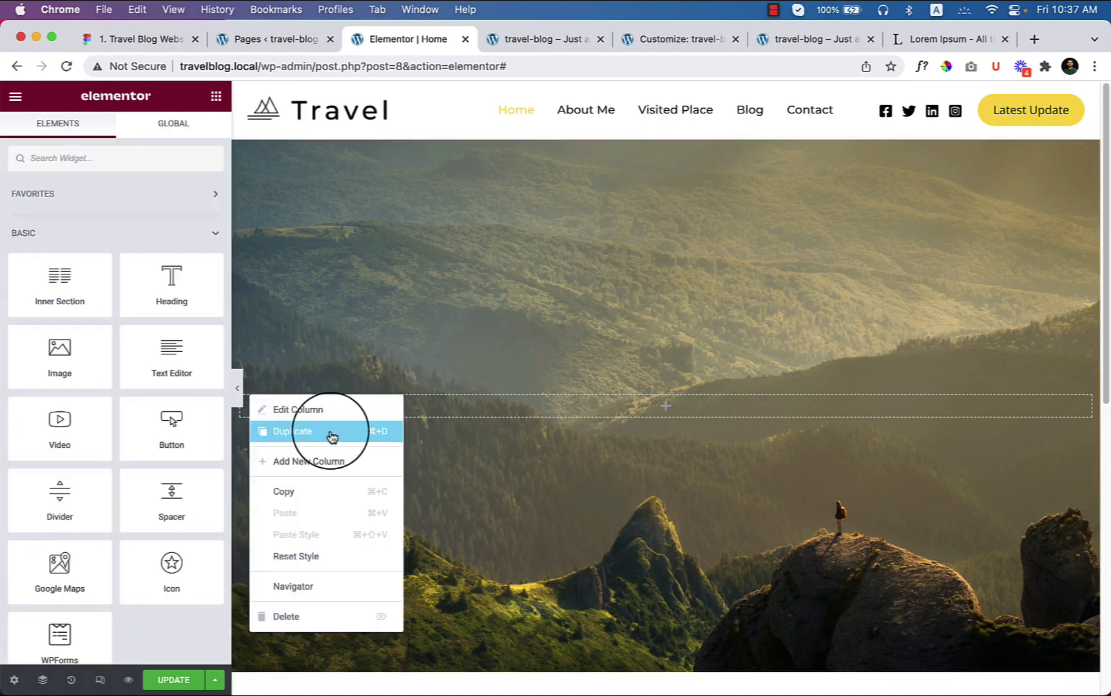
click(330, 432)
drag(665, 410, 749, 407)
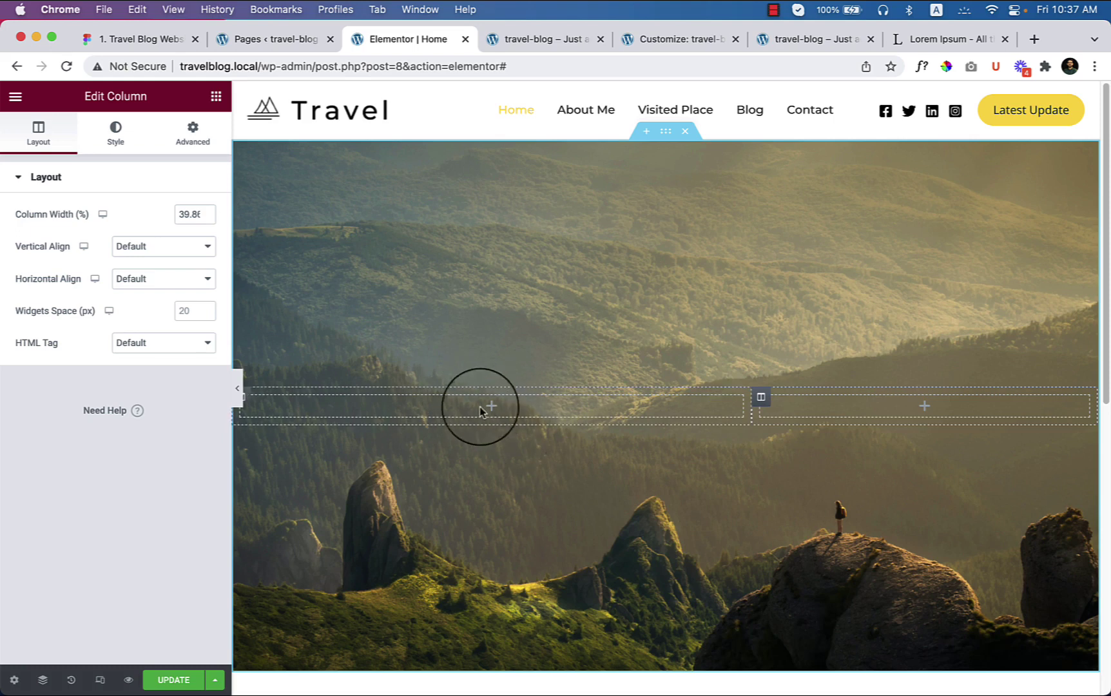
click(491, 406)
drag(177, 293, 420, 416)
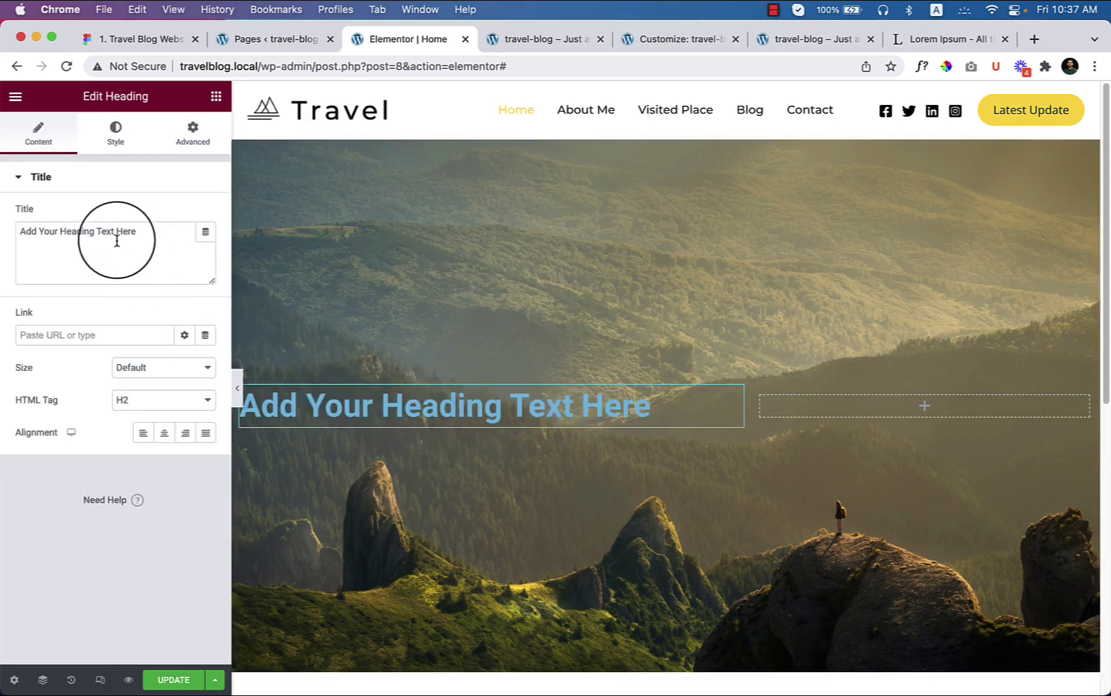
text(Live with no excuses and travel with no regrets)
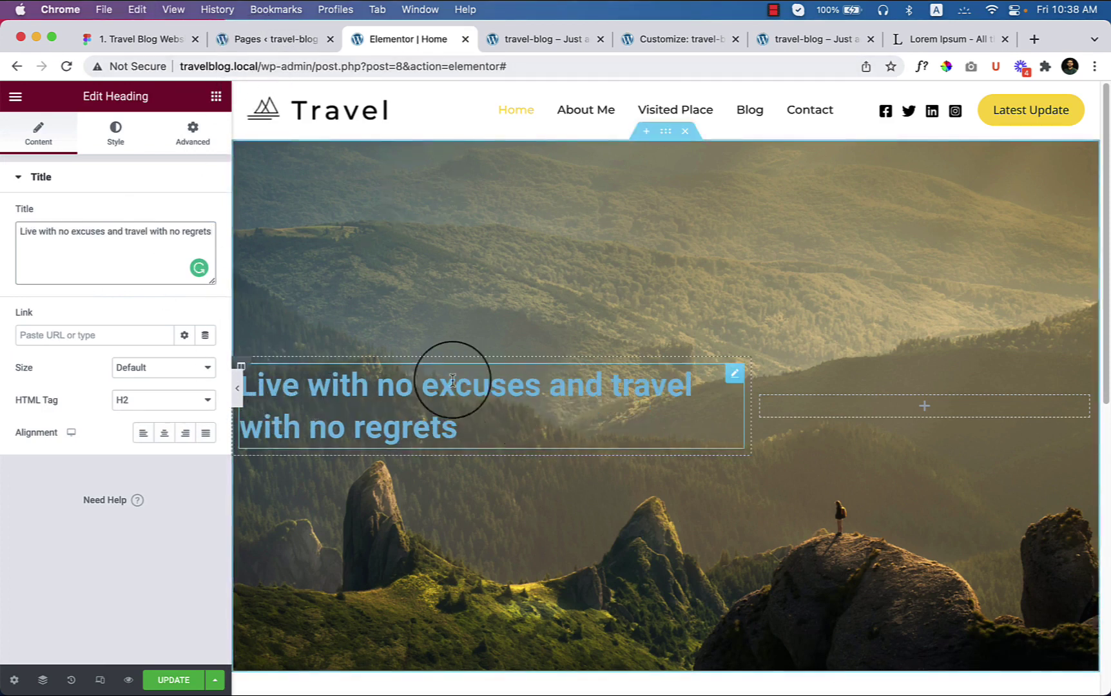
Step: Set the heading's HTML tag to H1
click(163, 399)
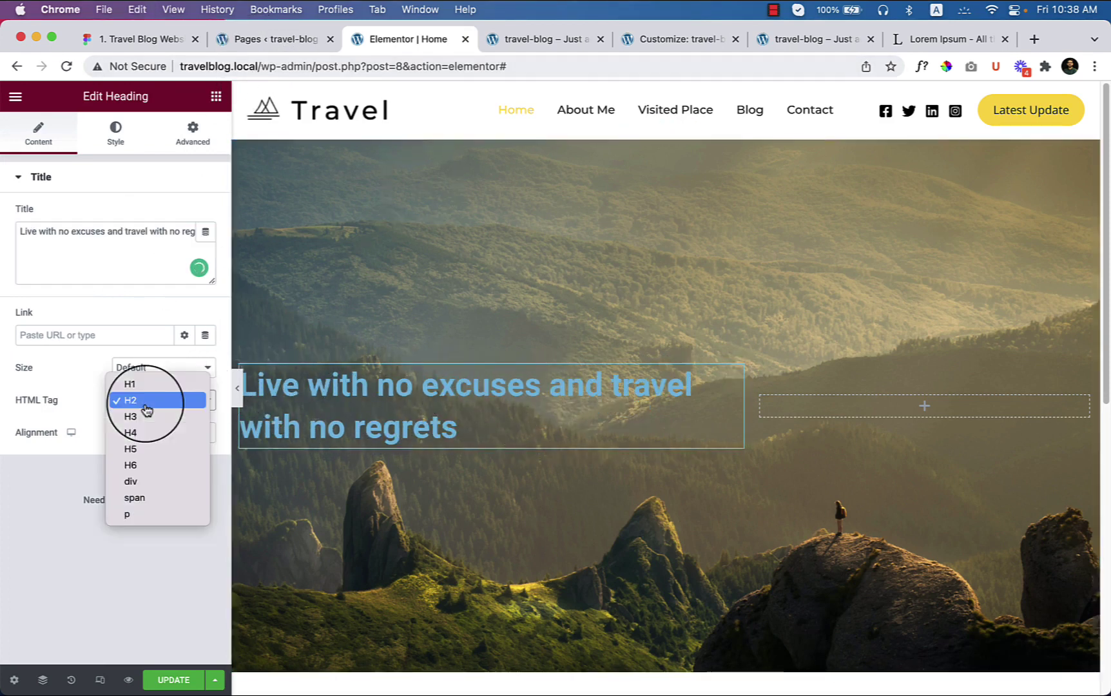
click(167, 386)
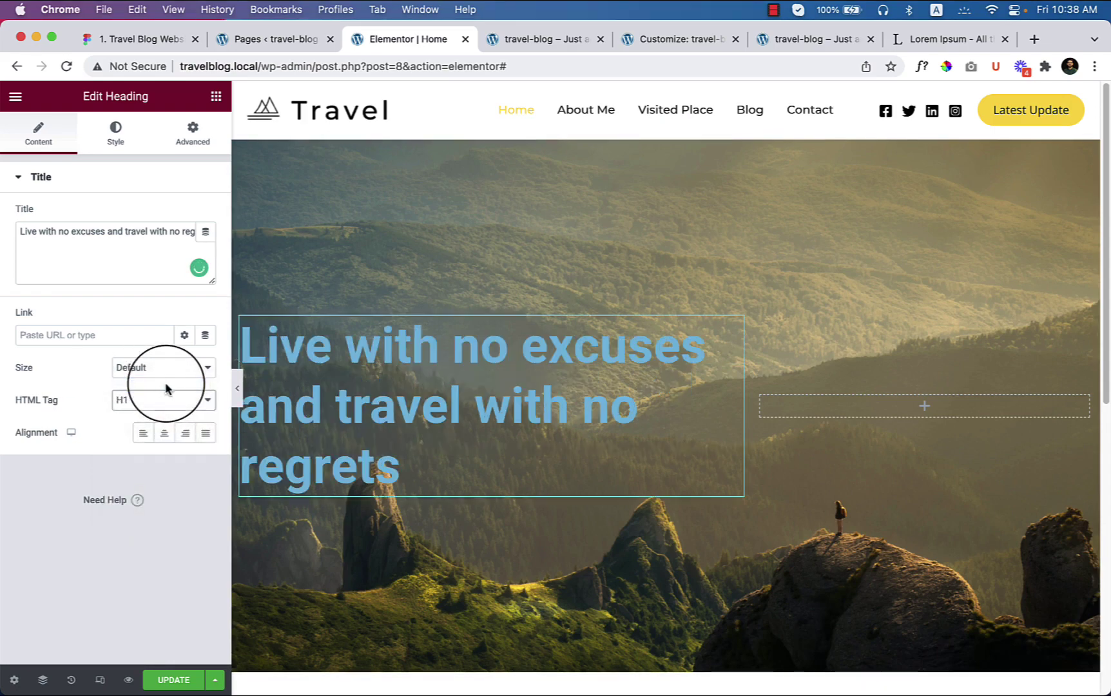
click(148, 38)
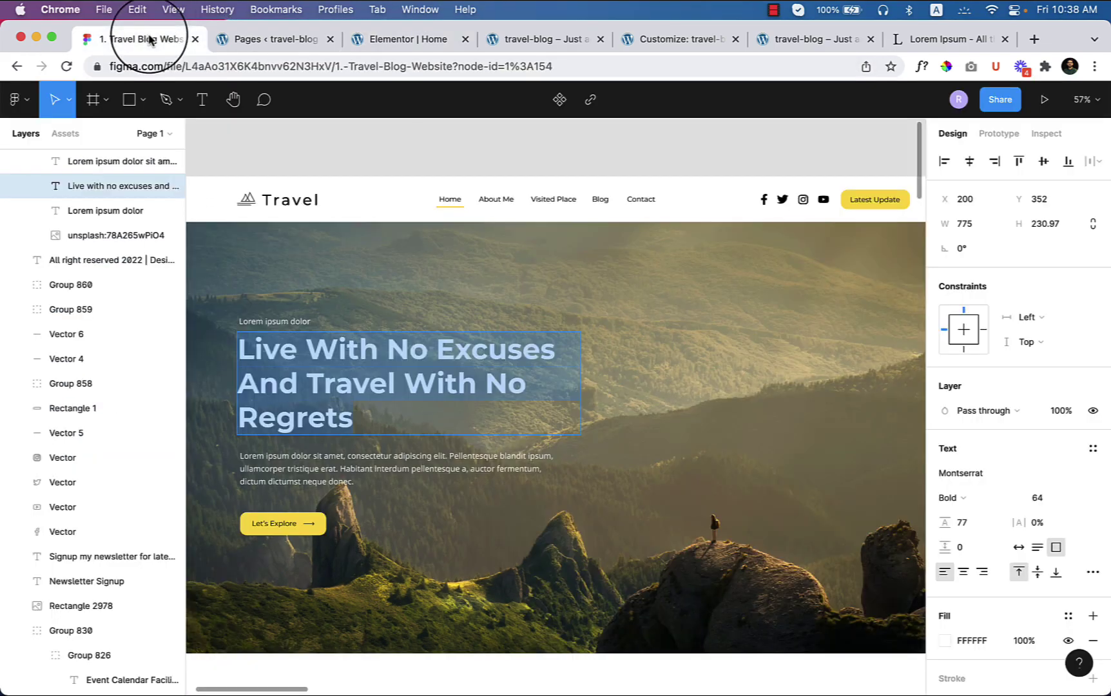
Step: Check the Figma paragraph style (Noto Sans, 18) and bring back Elementor's widget list
click(307, 475)
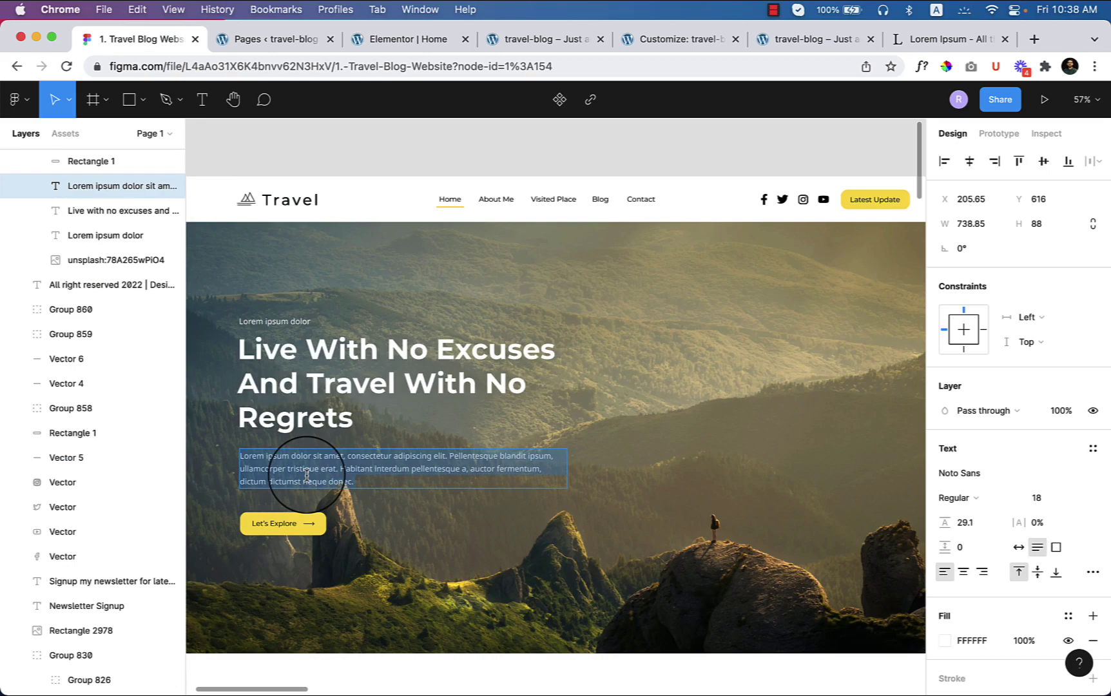
click(401, 43)
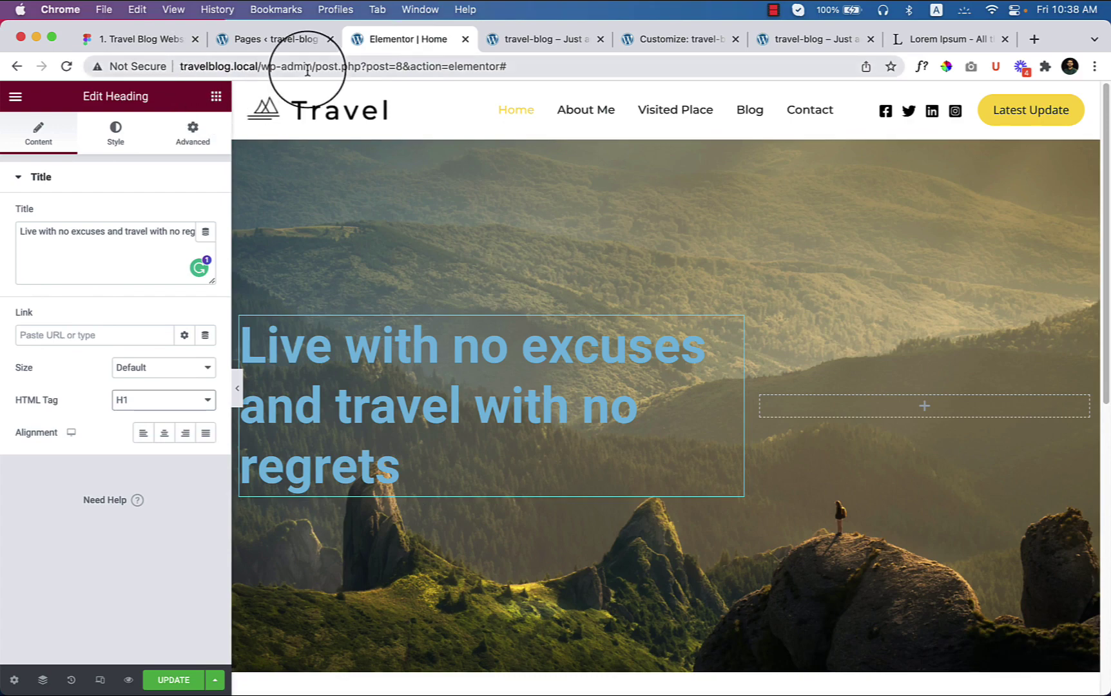
click(216, 96)
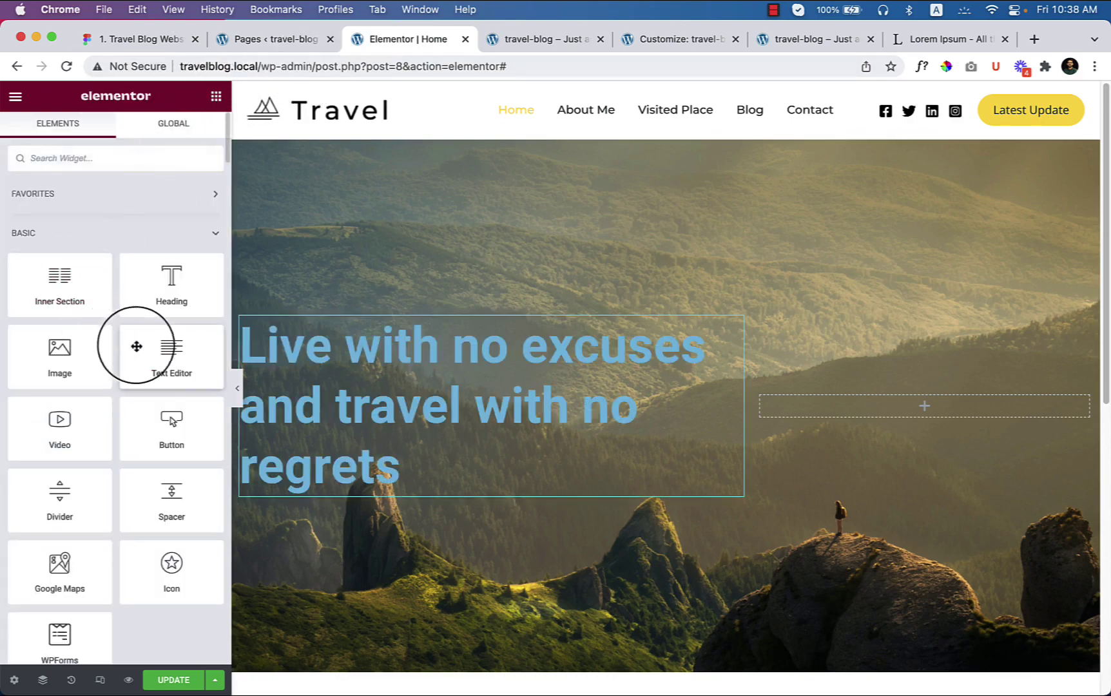
Step: Add a Text Editor widget under the heading and paste the Lorem ipsum paragraph in Text mode
drag(137, 347, 310, 439)
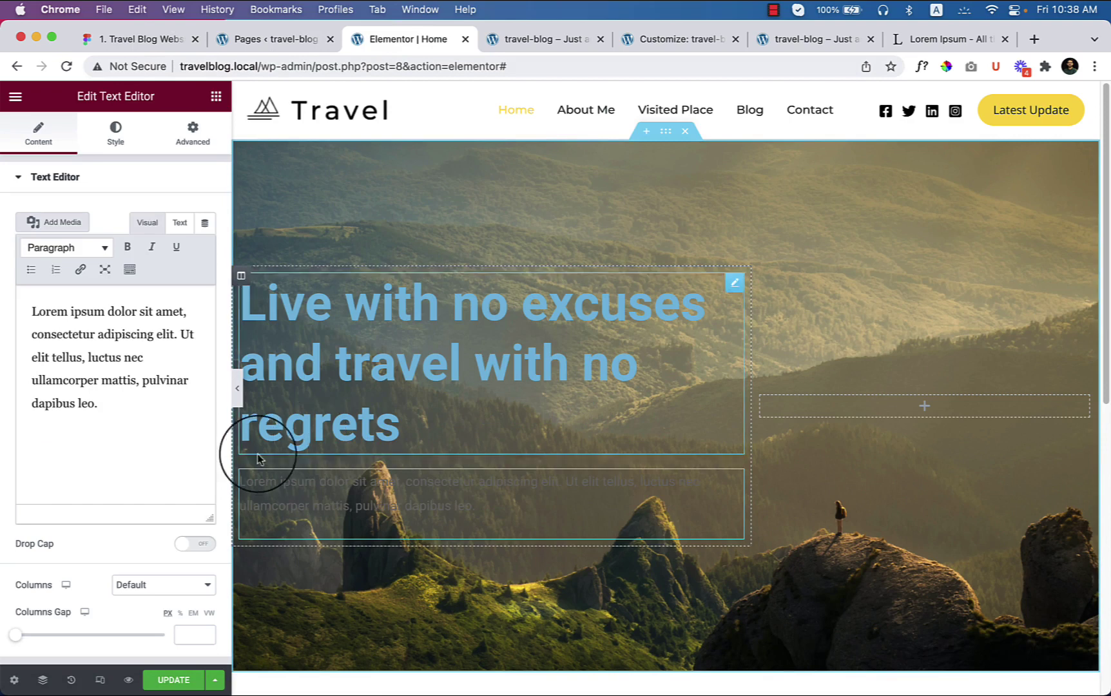
click(180, 221)
key(super+a)
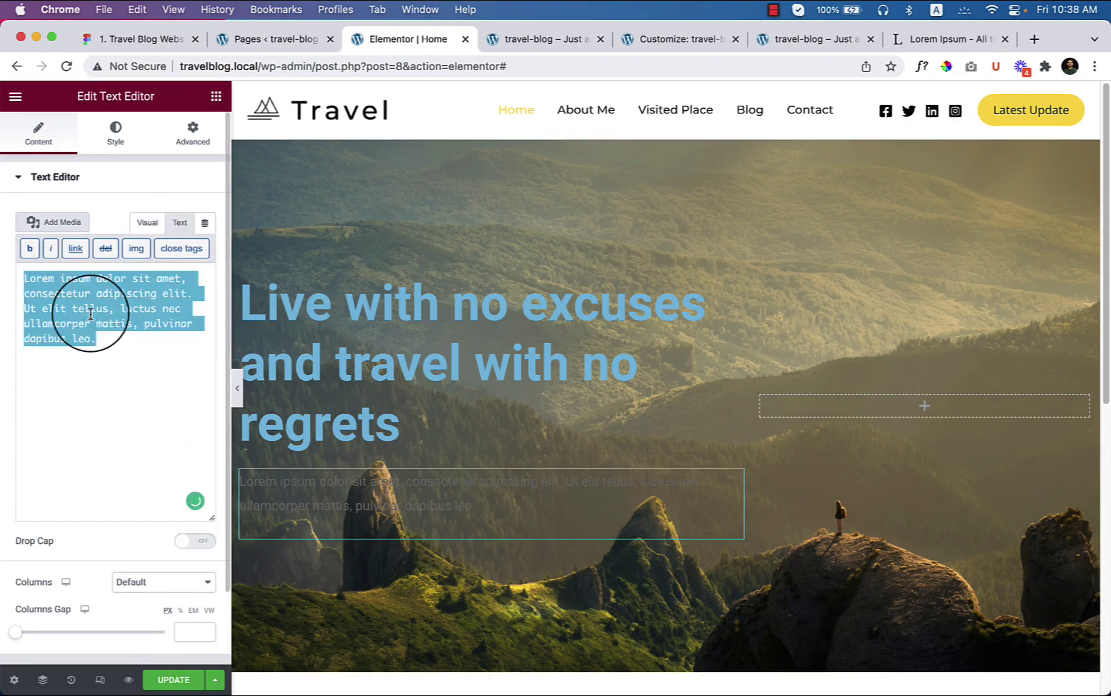
text(Lorem ipsum dolor sit amet, consectetur adipiscing elit. Pellentesque blandit ipsum, ullamcorper tristique erat. Habitant interdum pellentesque a, auctor fermentum, dictum dictumst neque donec.)
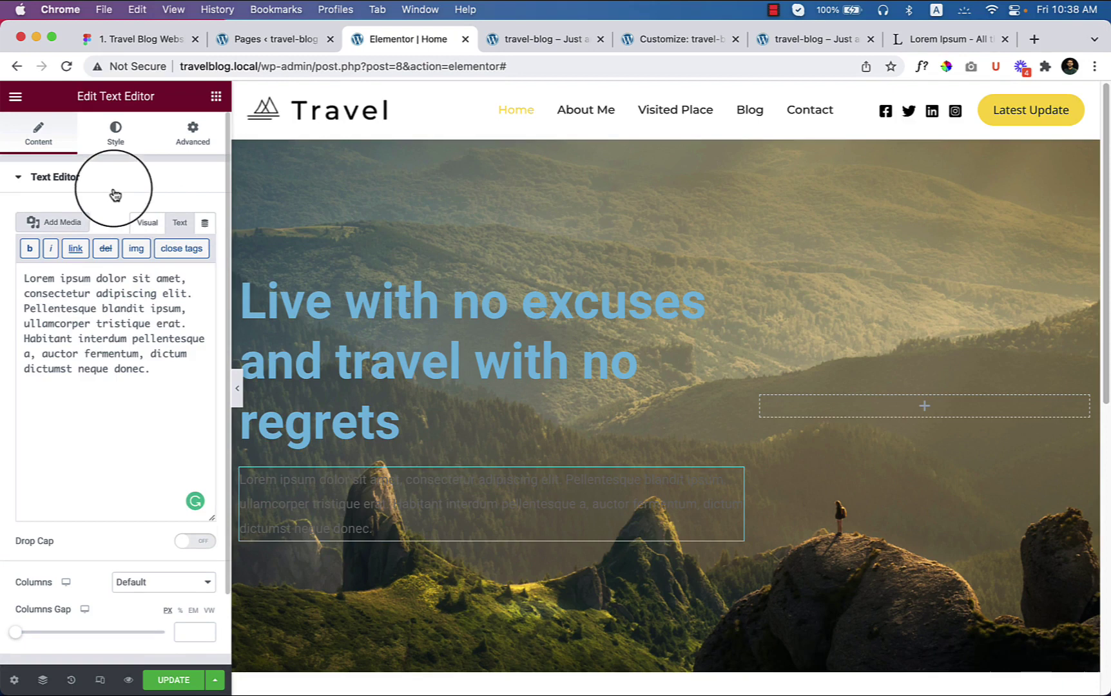
Step: Make the paragraph text white with global Theme Color 6, then preview the page
click(115, 132)
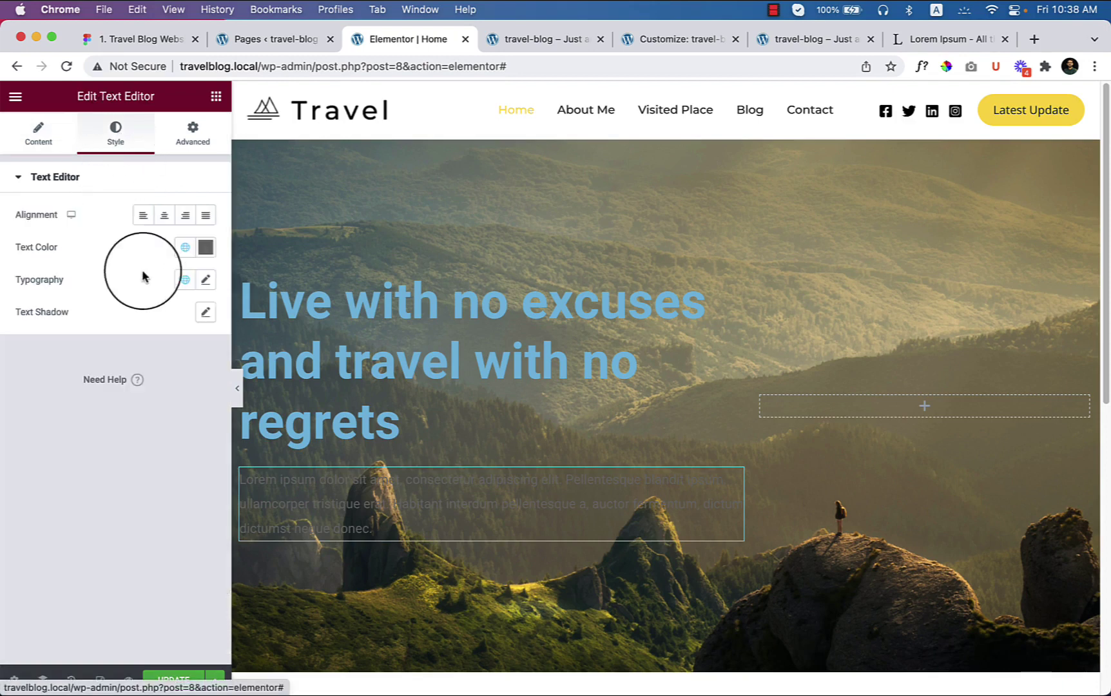
click(185, 247)
scroll(125, 433, down, 1)
scroll(121, 430, up, 1)
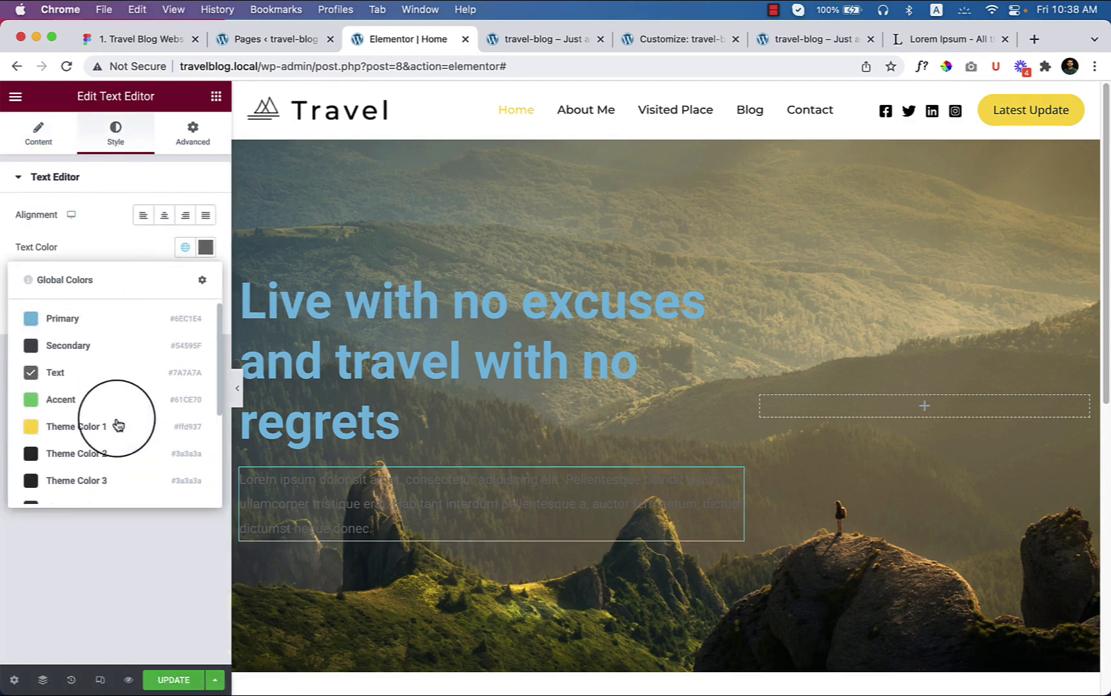
scroll(110, 431, down, 5)
click(103, 410)
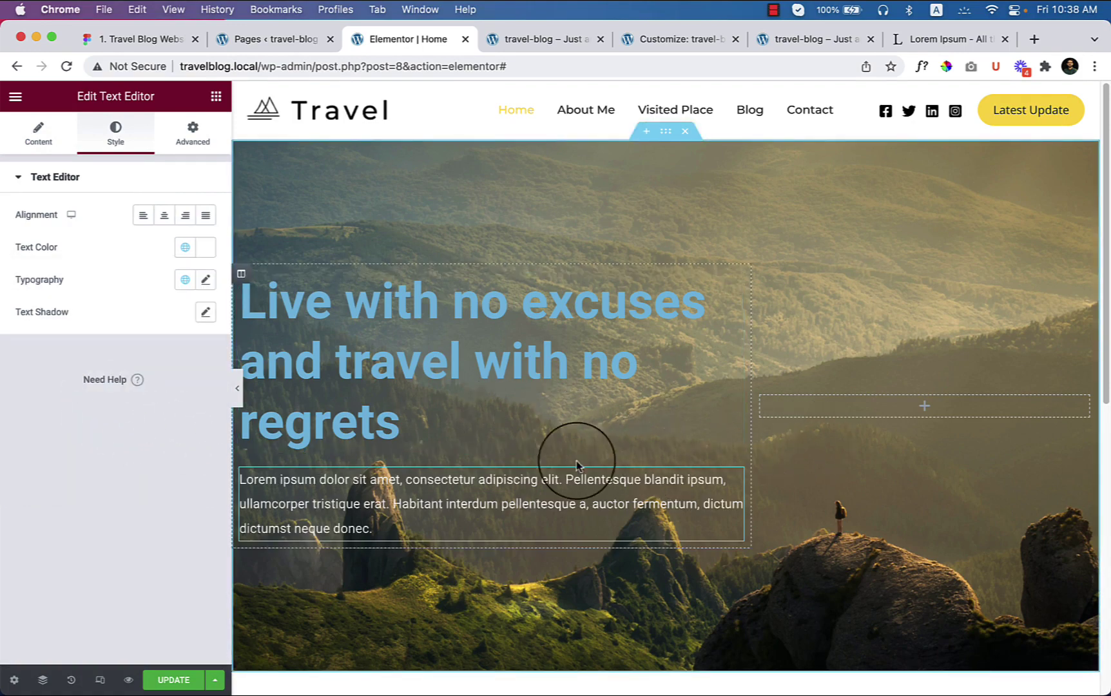
click(237, 388)
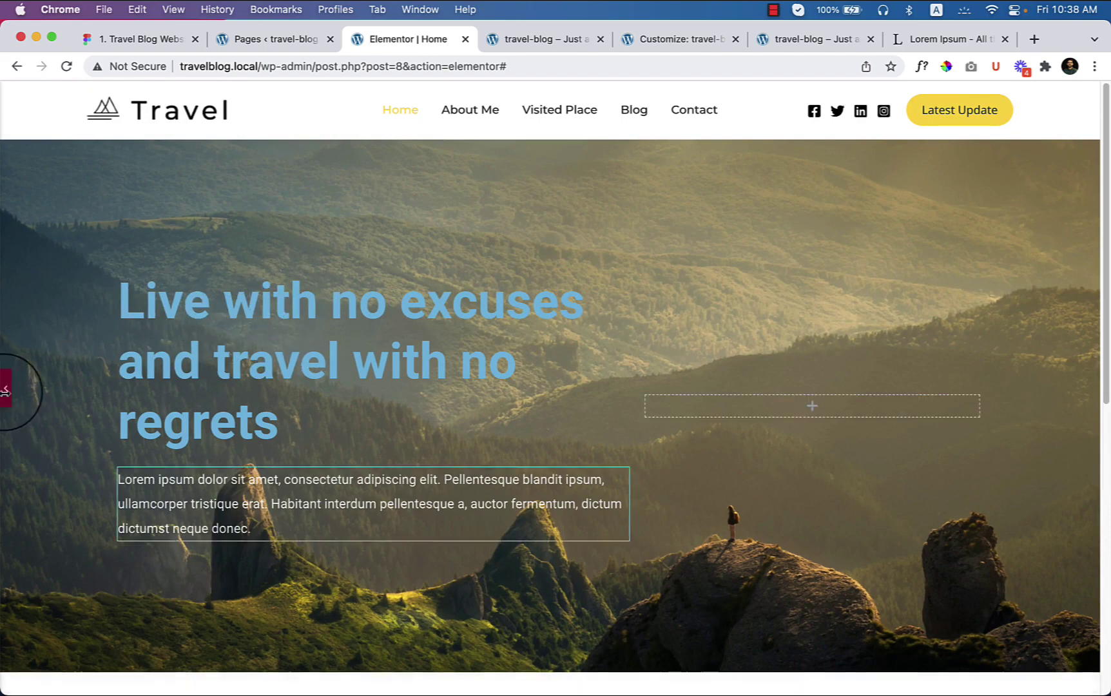
click(5, 386)
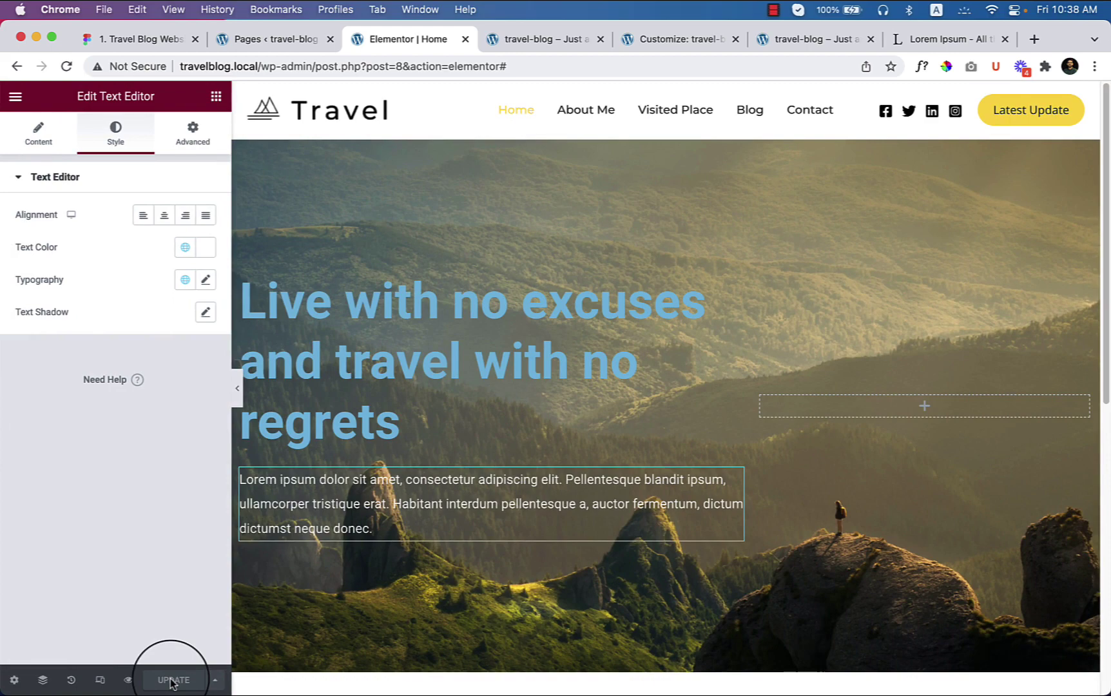
Step: Save Elementor Settings with Disable Default Colors and Disable Default Fonts checked, then return to the Home editor
click(256, 46)
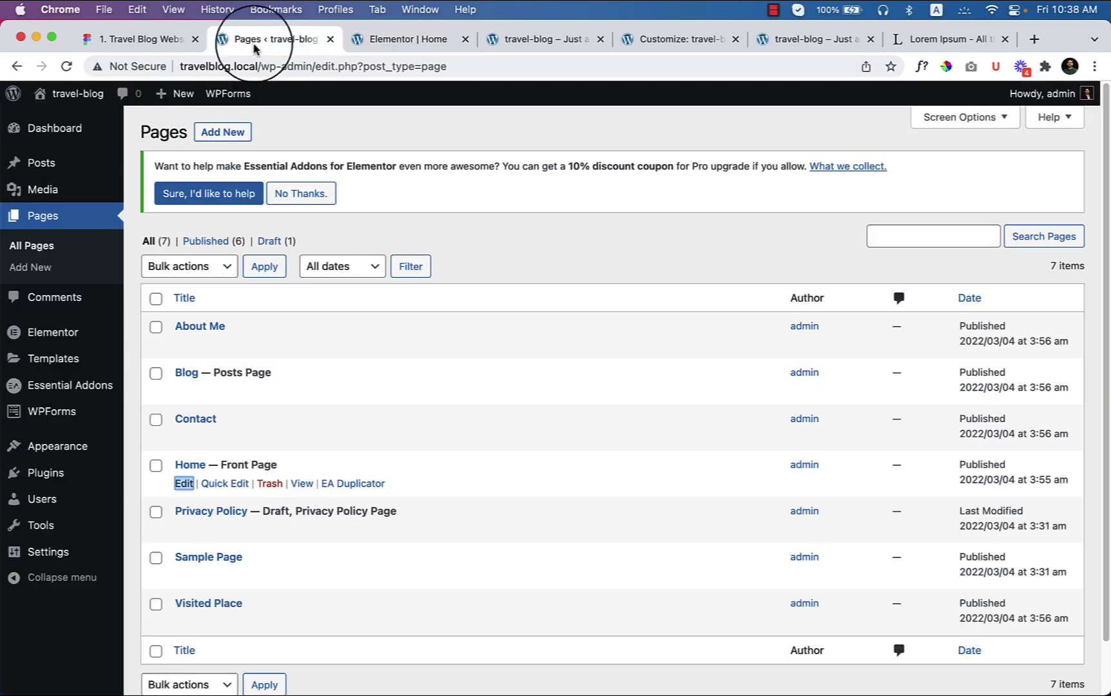
mouse_move(75, 332)
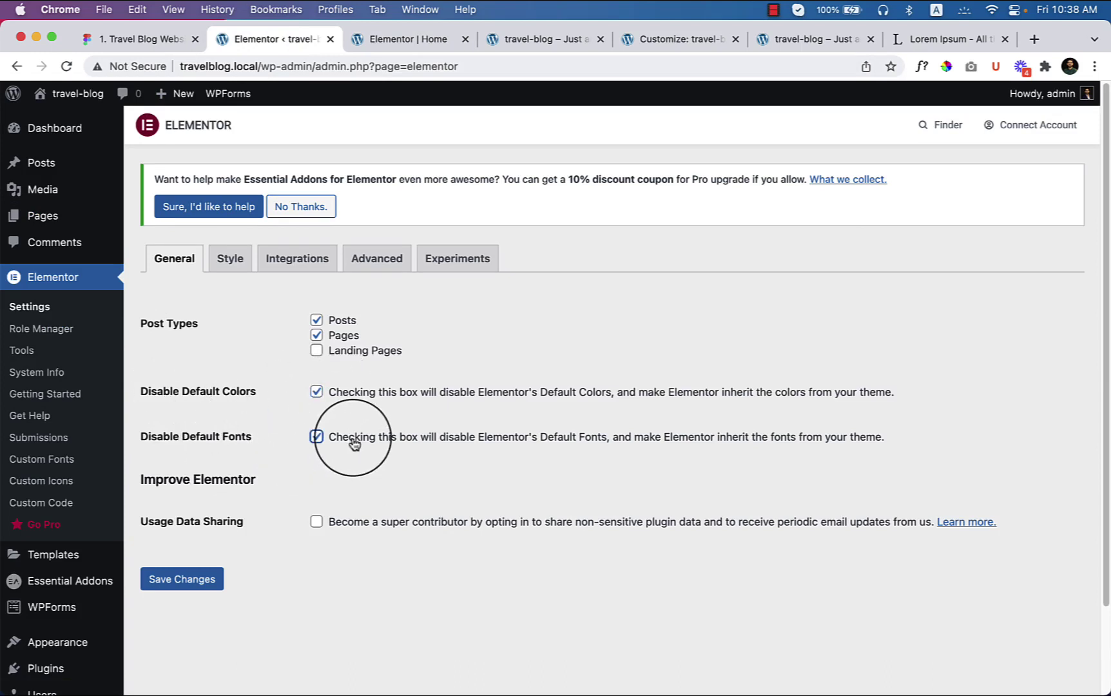
click(196, 585)
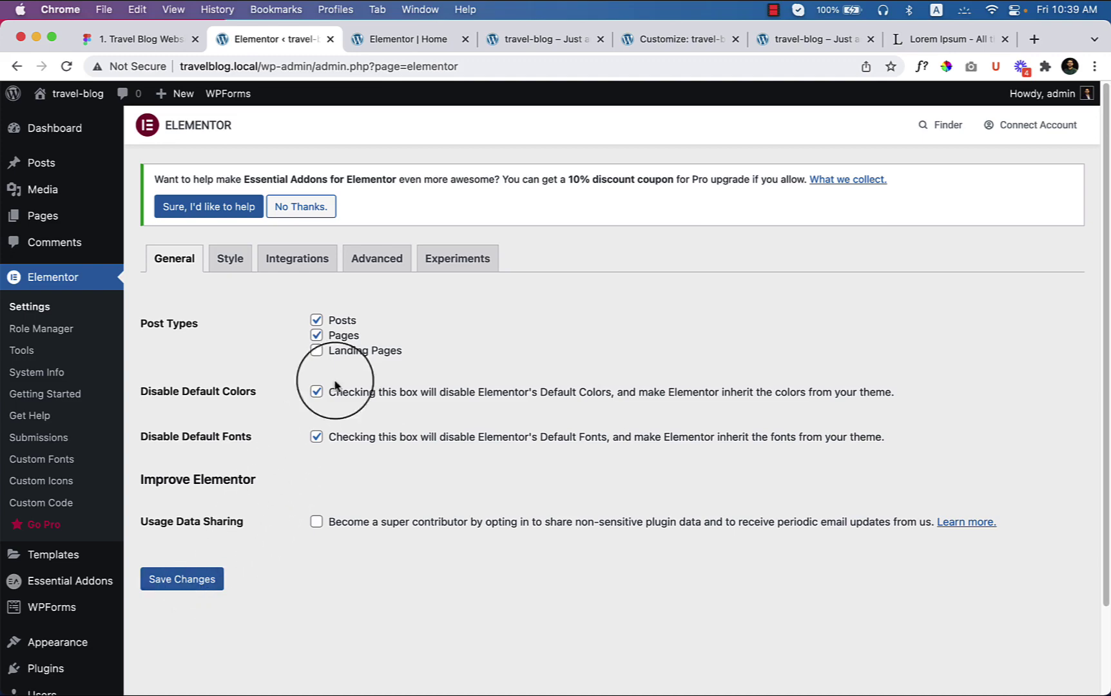
click(422, 45)
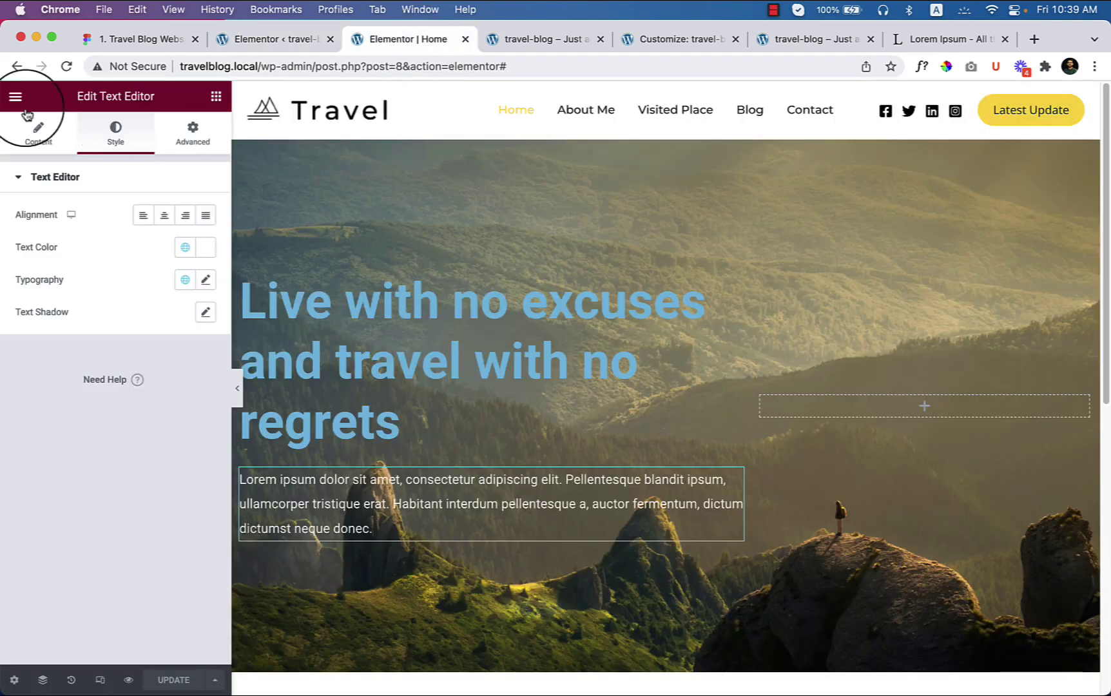
Step: Reload the editor, color the heading Theme Color 6 (white), and widen its column to about 64%
click(67, 67)
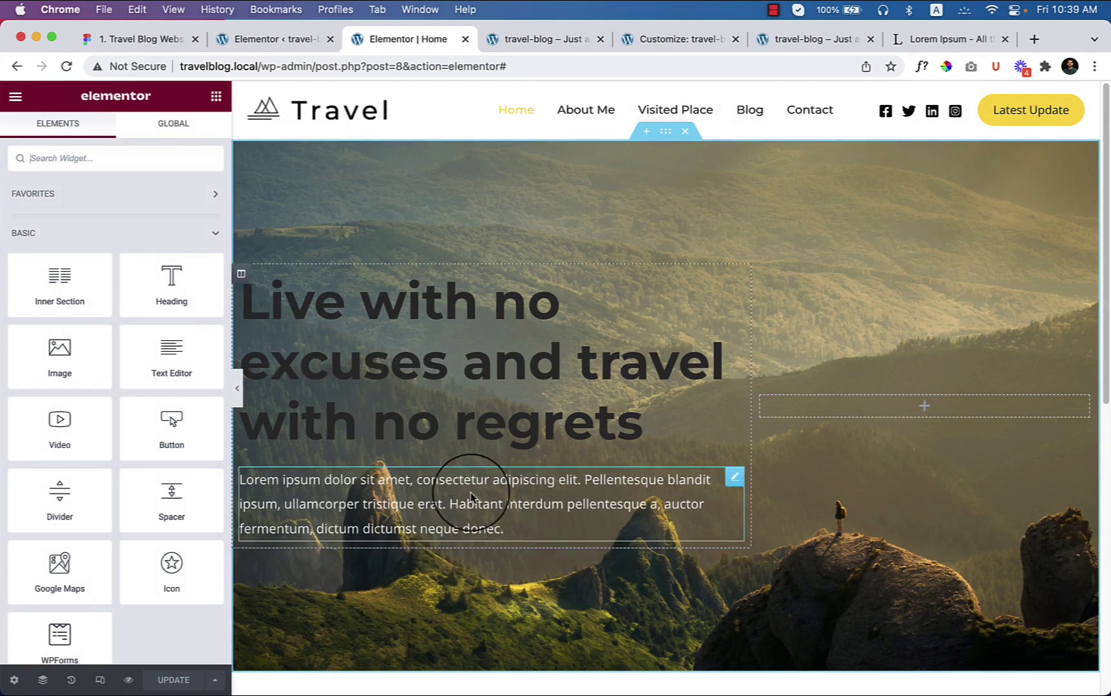
click(640, 374)
click(116, 133)
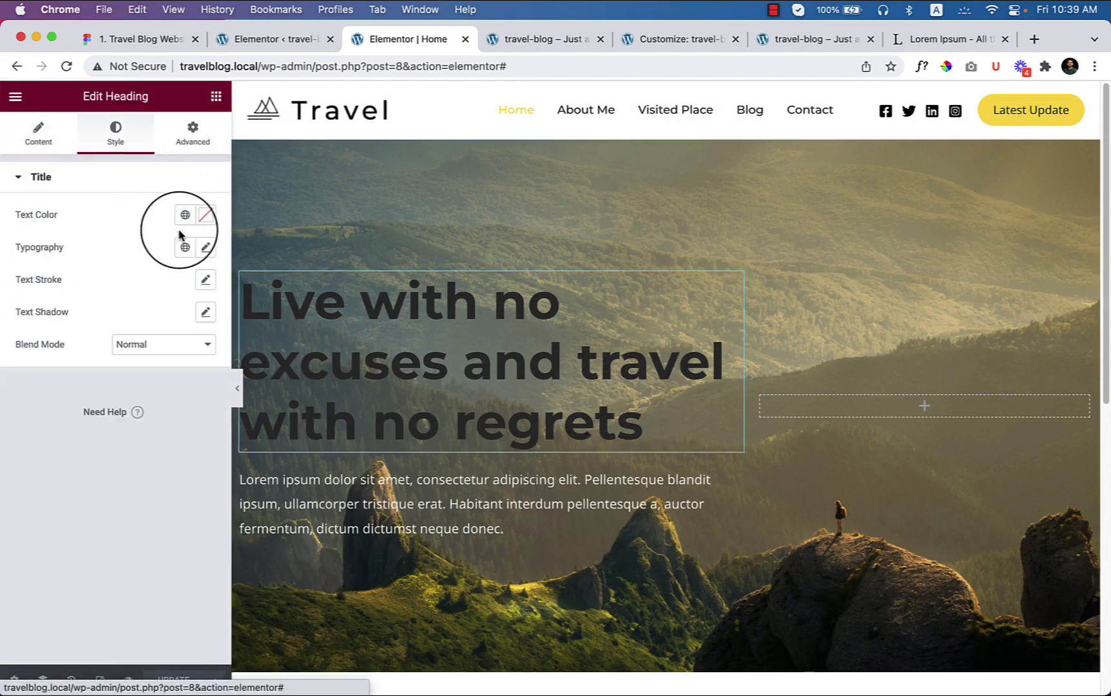
click(184, 215)
scroll(134, 389, down, 3)
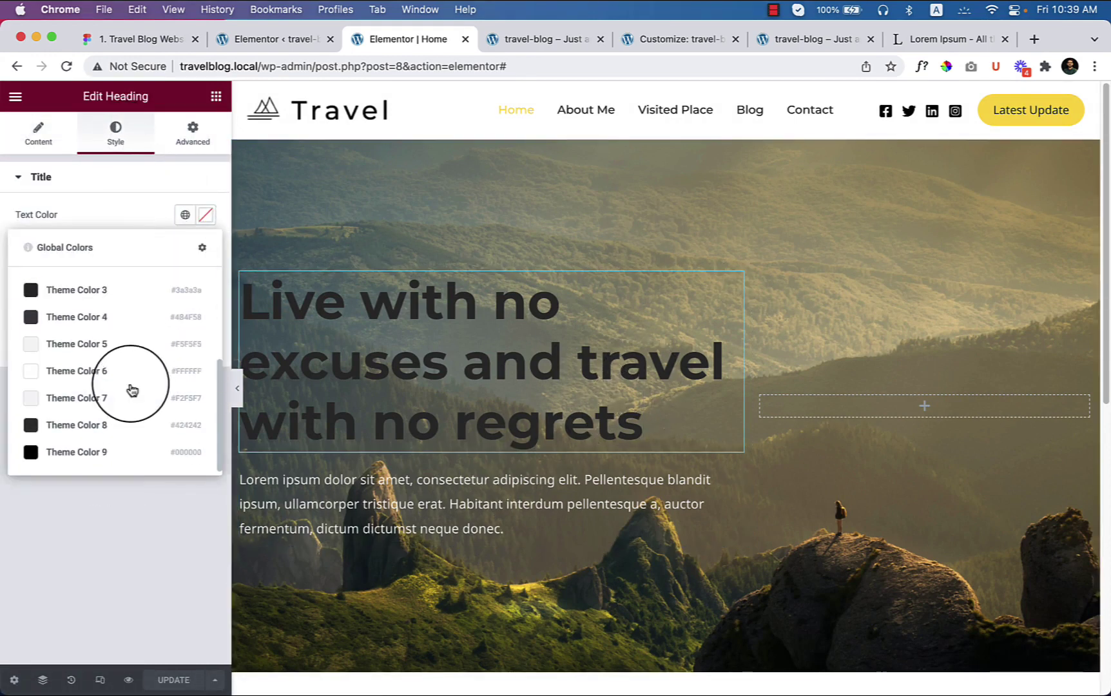
click(128, 377)
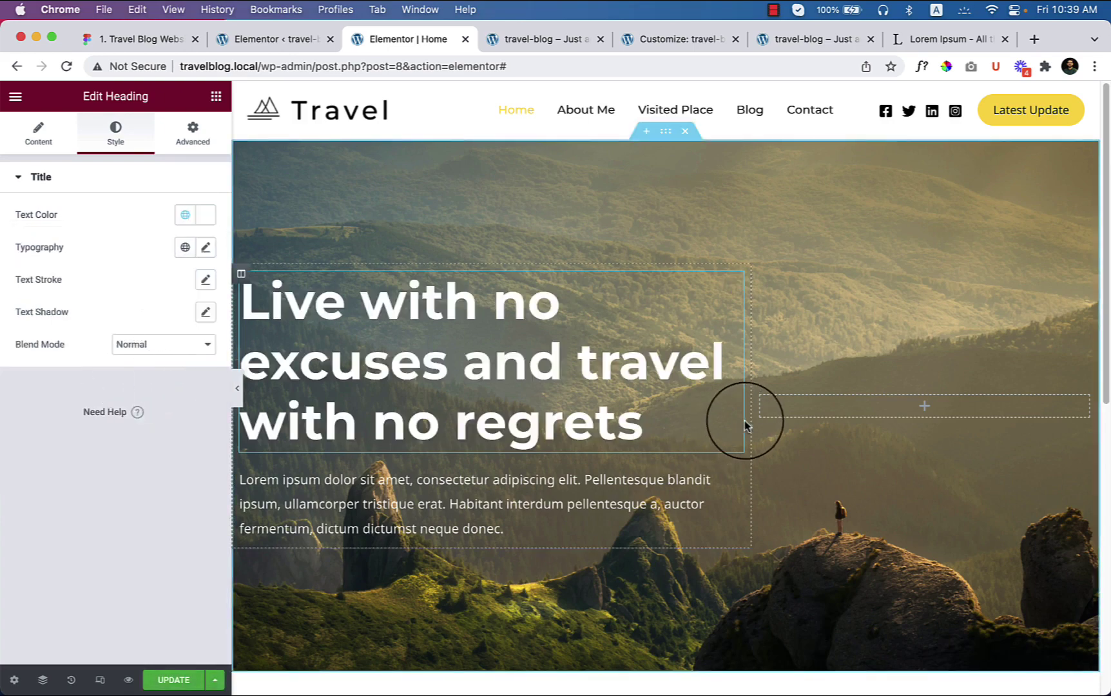
drag(752, 415, 808, 417)
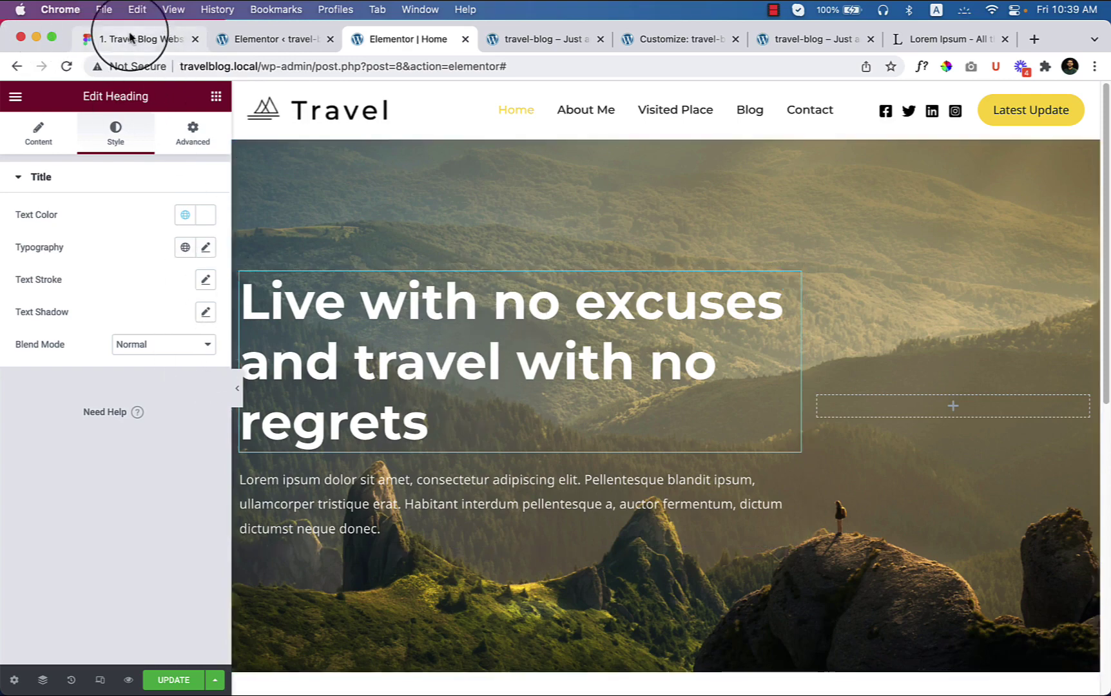
Step: Compare the Figma hero frame against the Elementor page, ending on the heading's Style settings
click(132, 40)
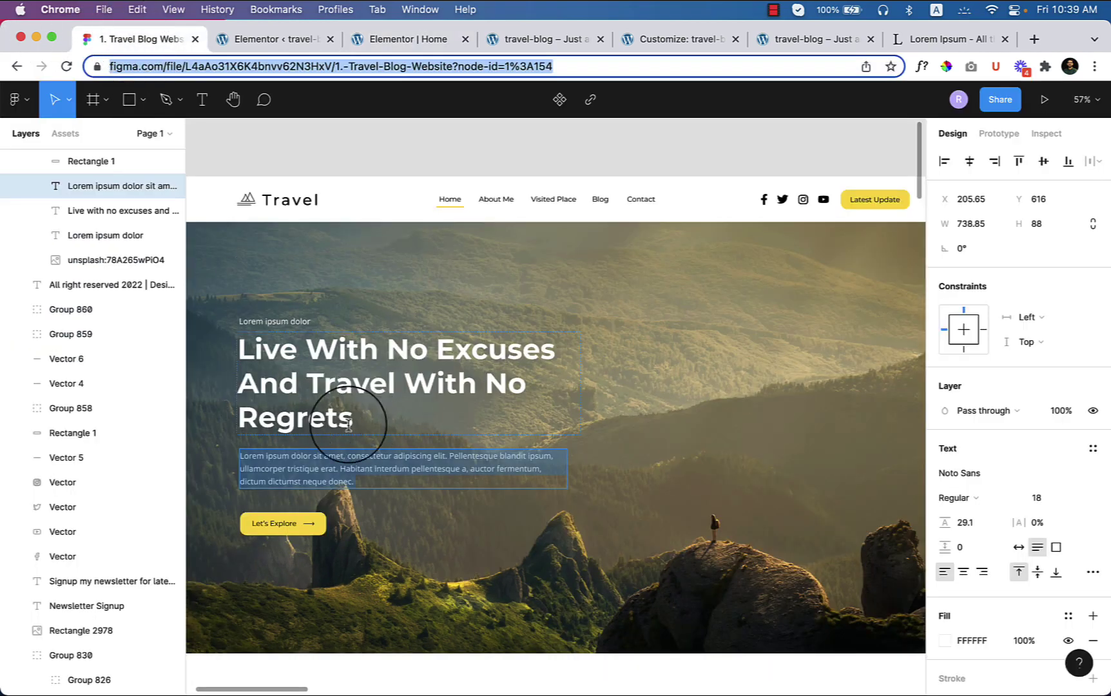
click(419, 40)
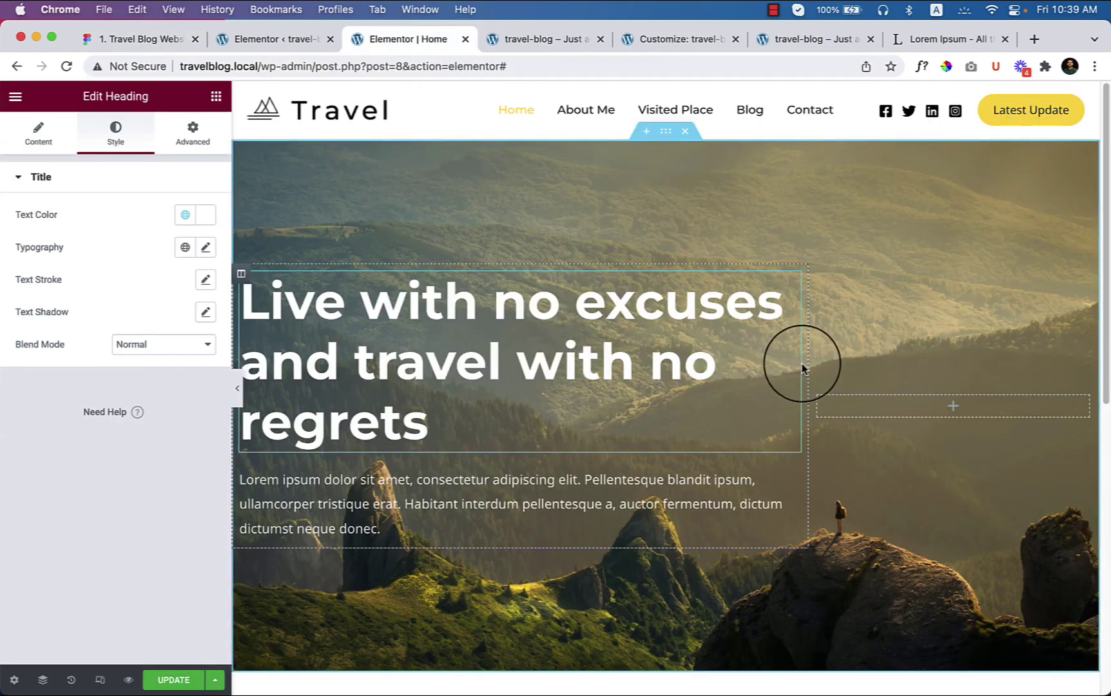
click(171, 46)
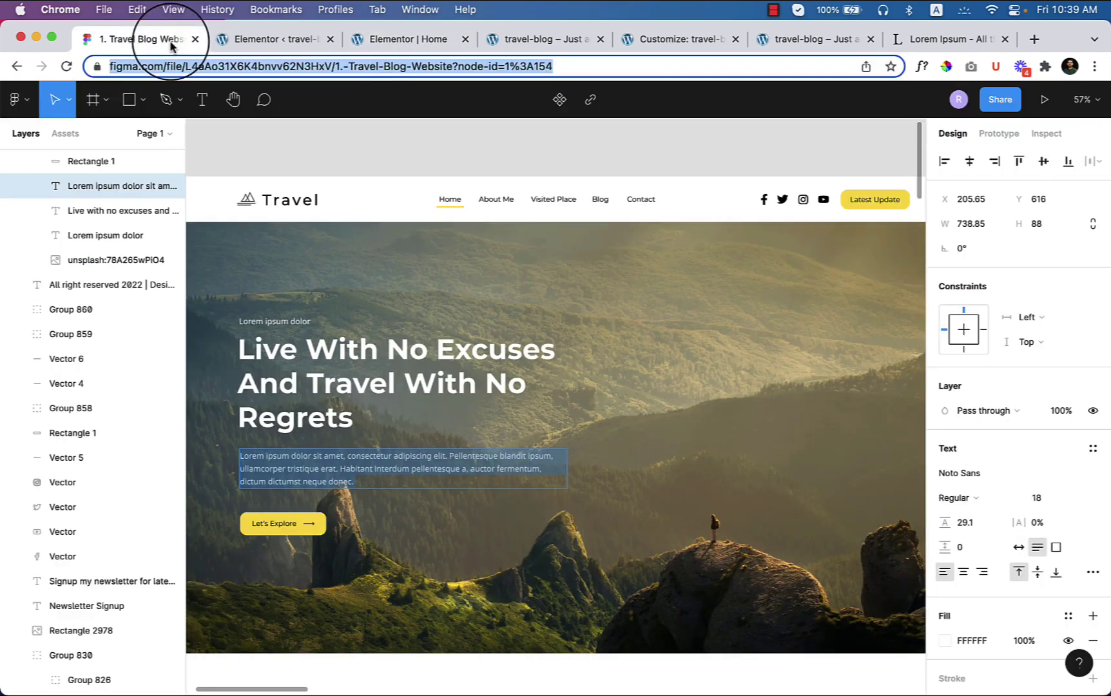
click(385, 44)
scroll(491, 508, down, 5)
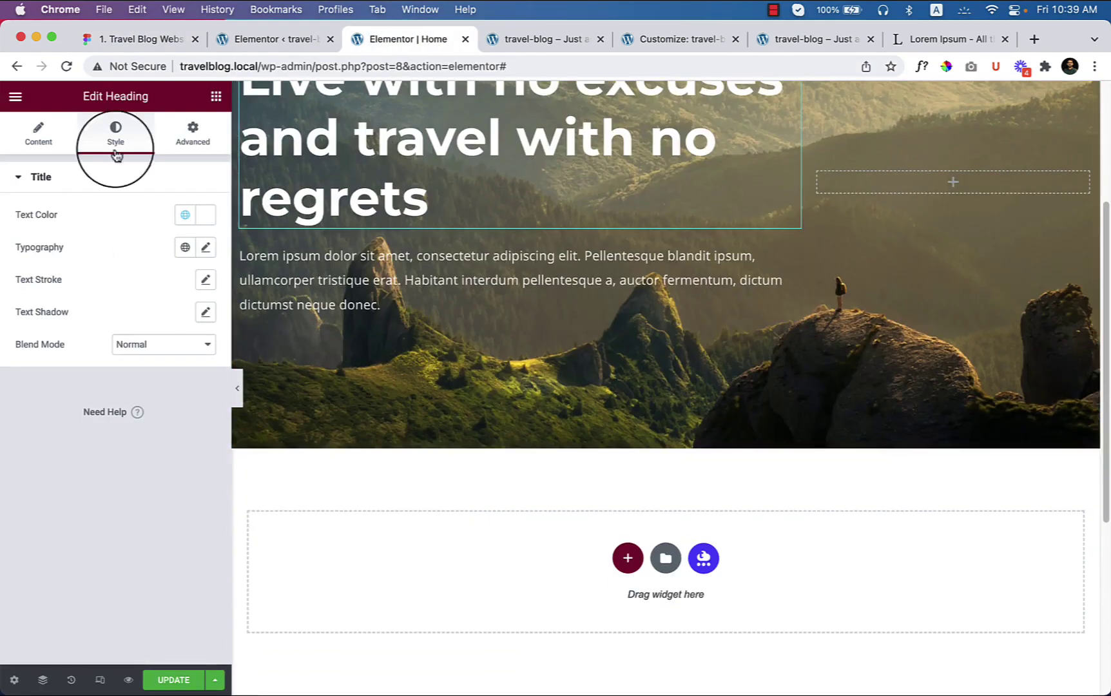
Step: Drag a Button widget below the Lorem ipsum paragraph and compare it with Figma's button
click(215, 96)
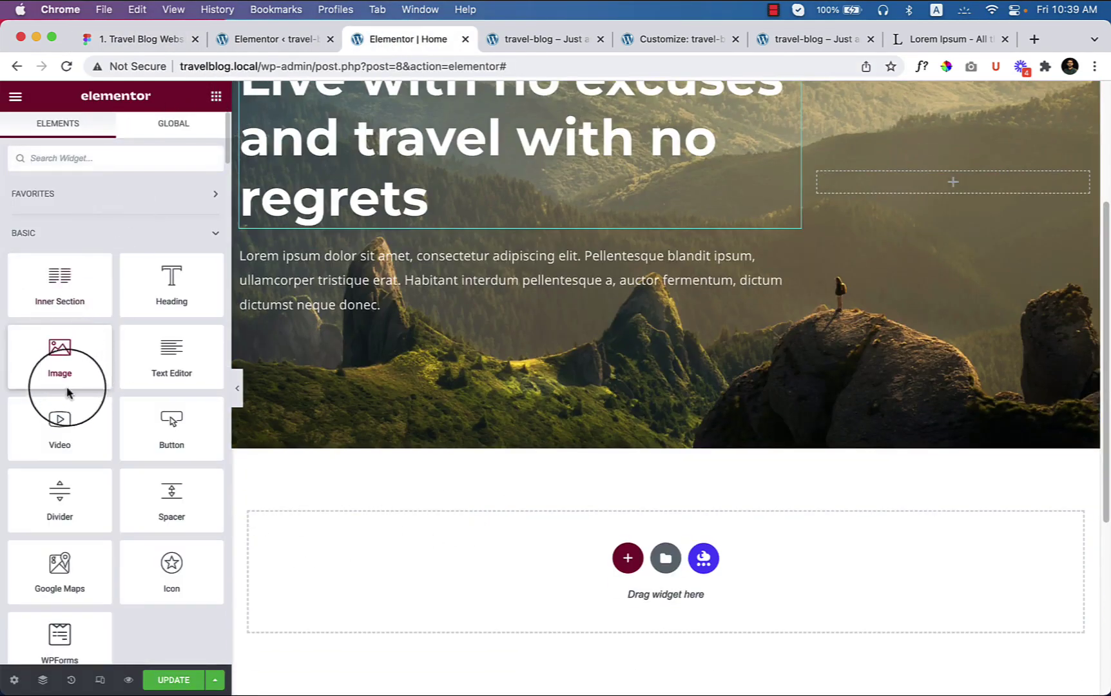
drag(169, 425, 344, 296)
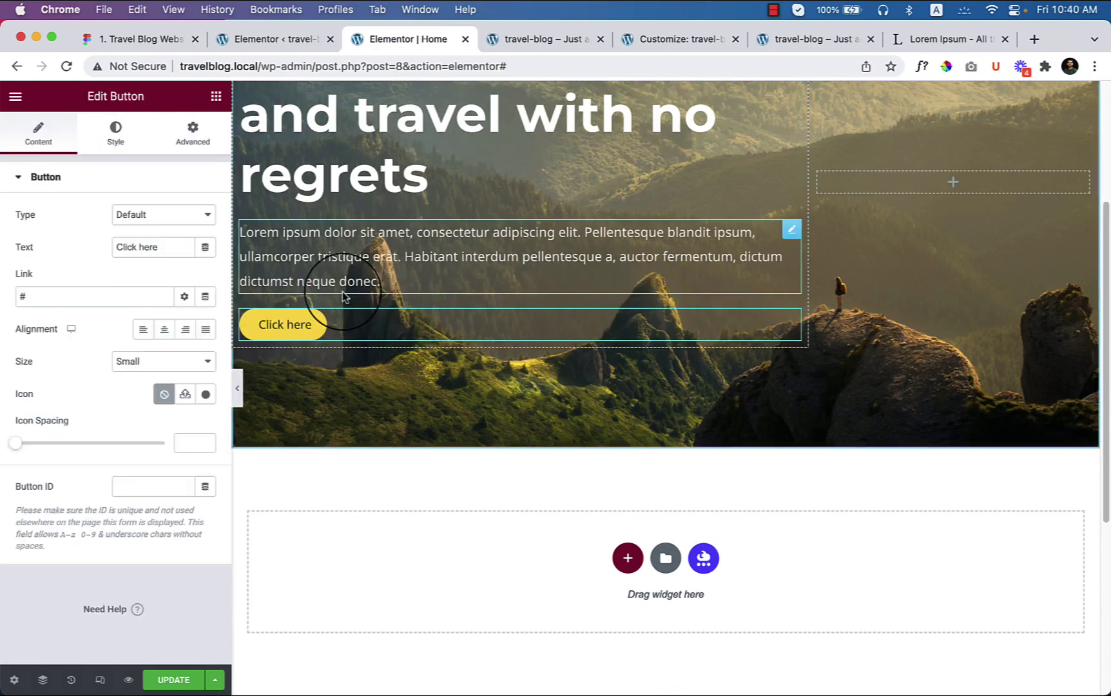
click(159, 42)
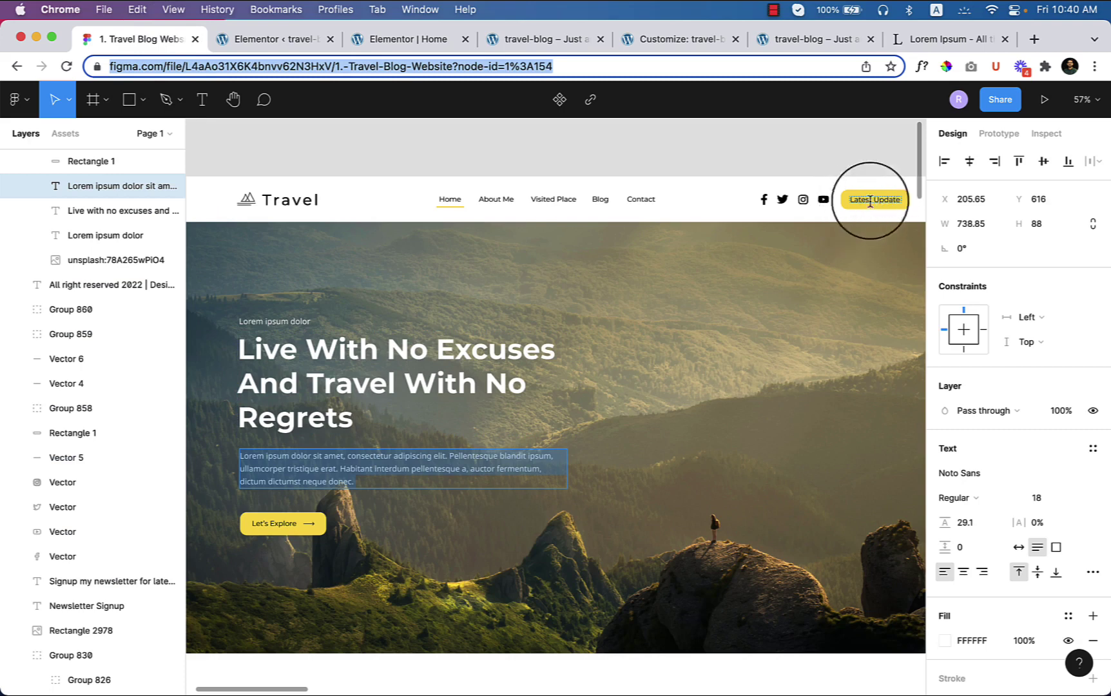
click(397, 45)
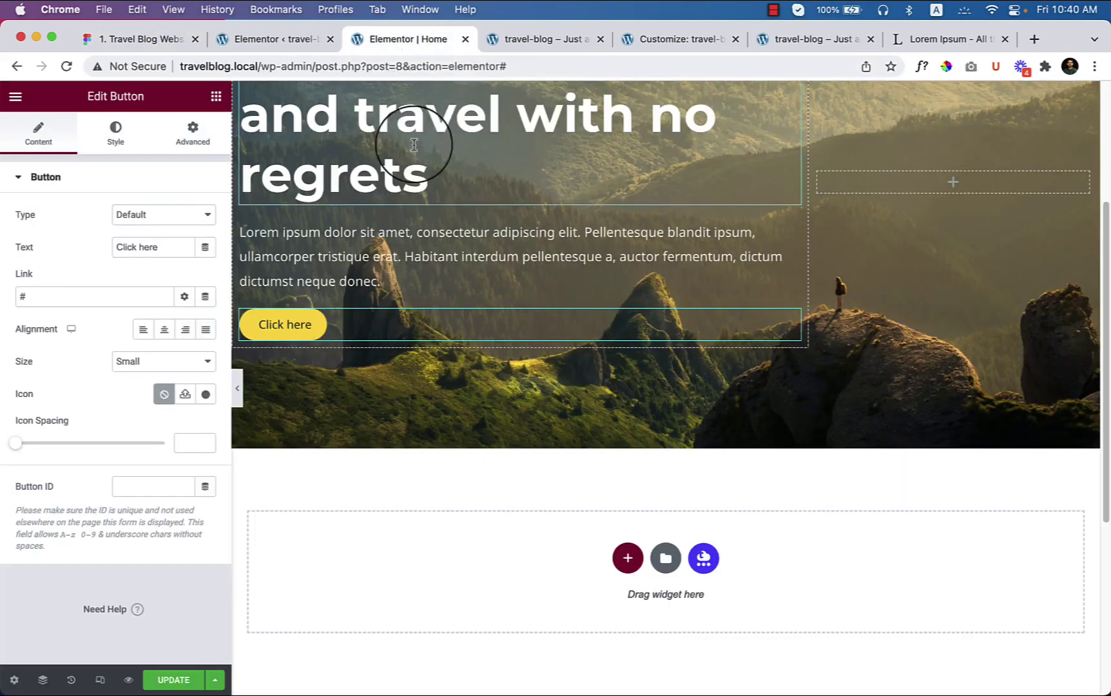
scroll(513, 346, up, 3)
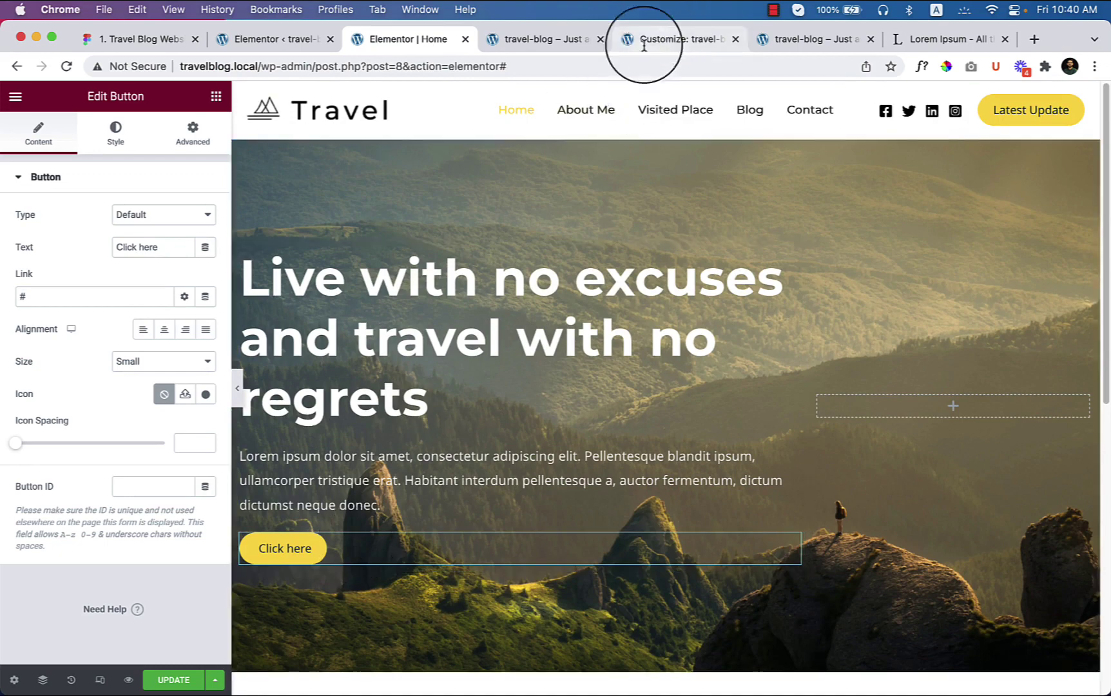
click(697, 39)
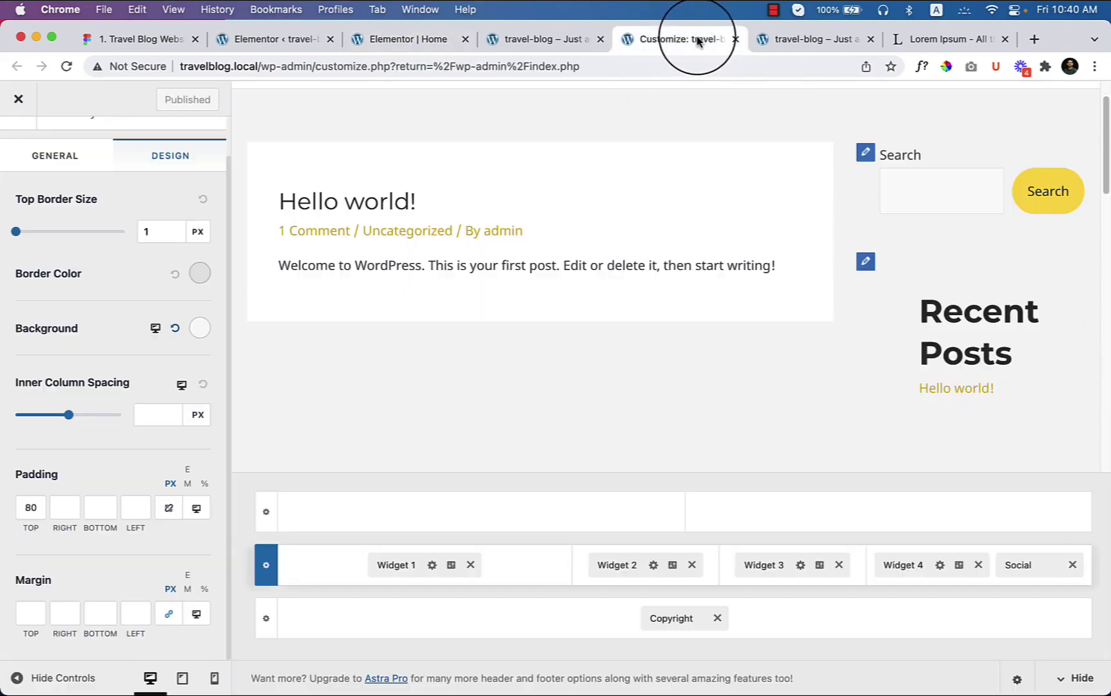
scroll(20, 218, up, 2)
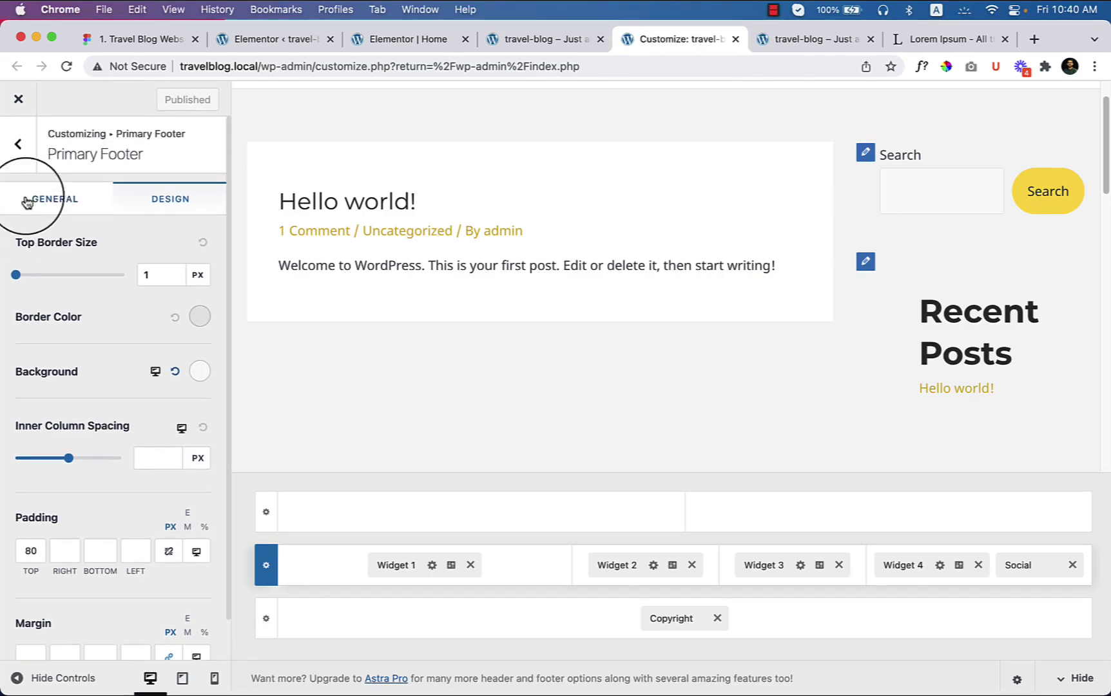
click(18, 146)
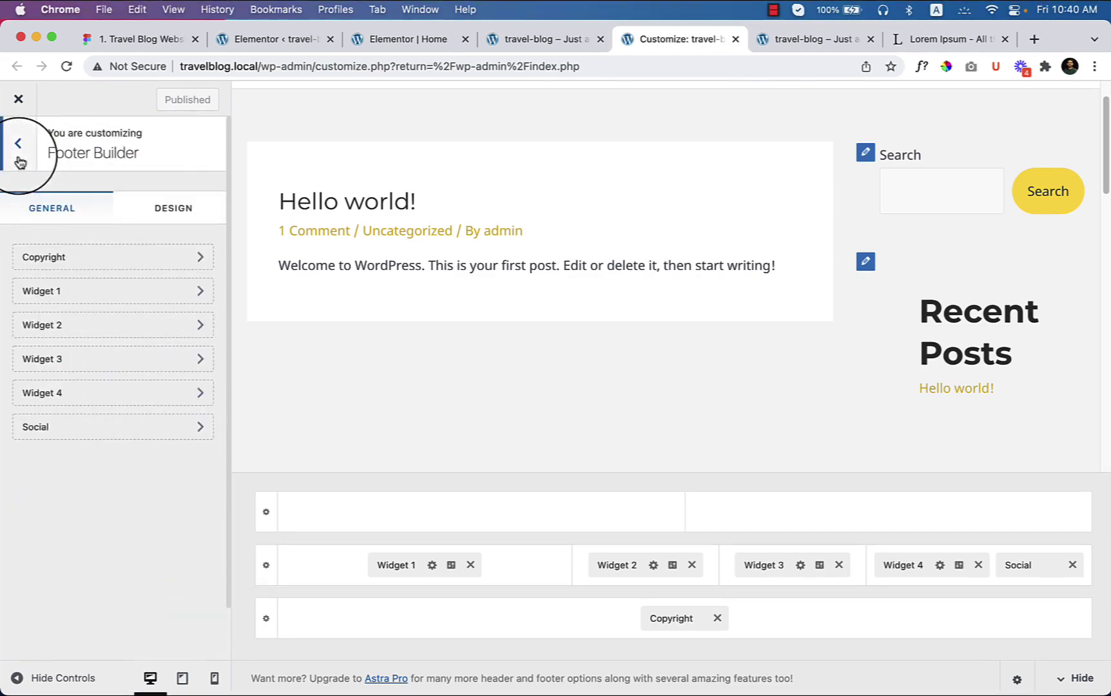
click(20, 162)
click(124, 265)
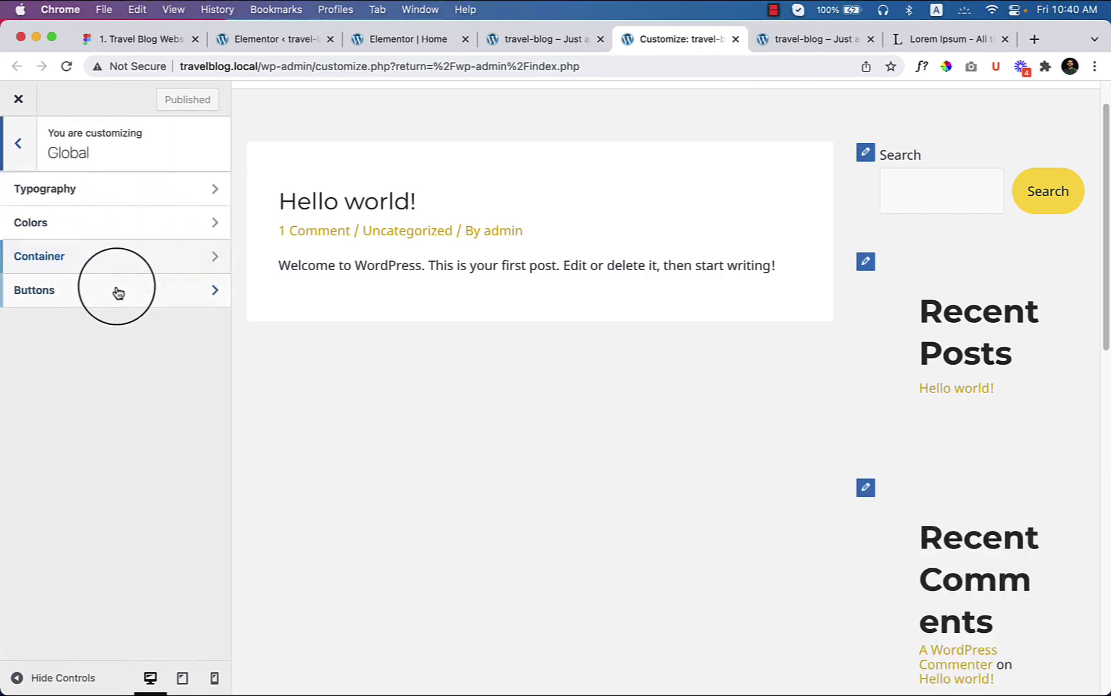
click(118, 292)
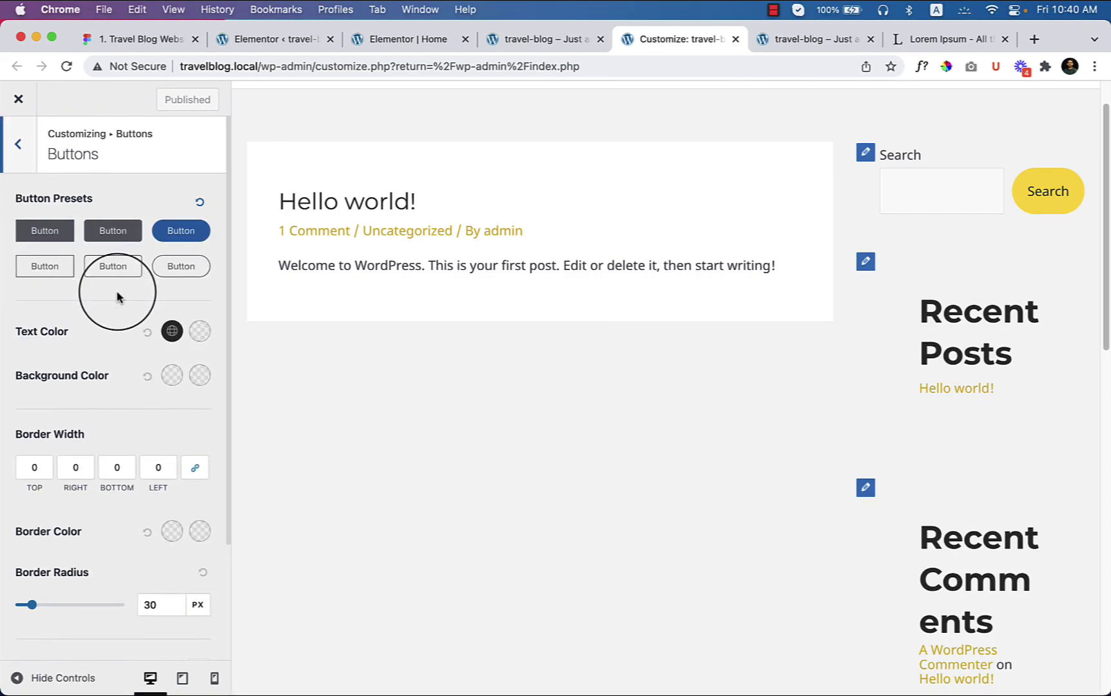
click(387, 40)
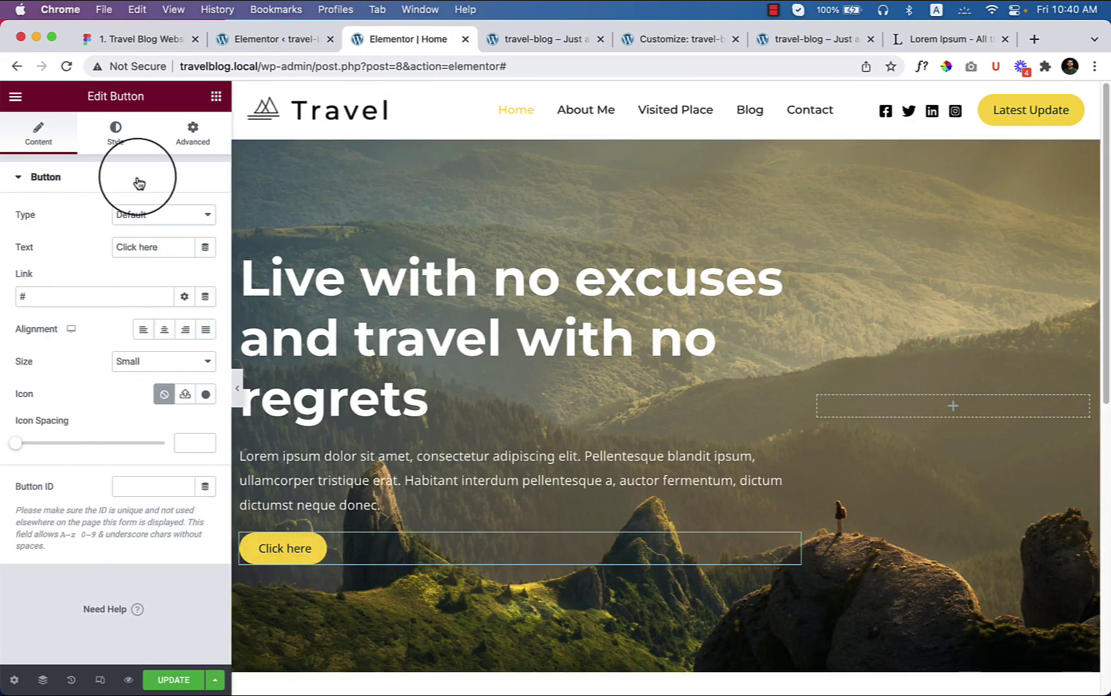
Step: Show the Style tab of the hero button's settings
click(114, 151)
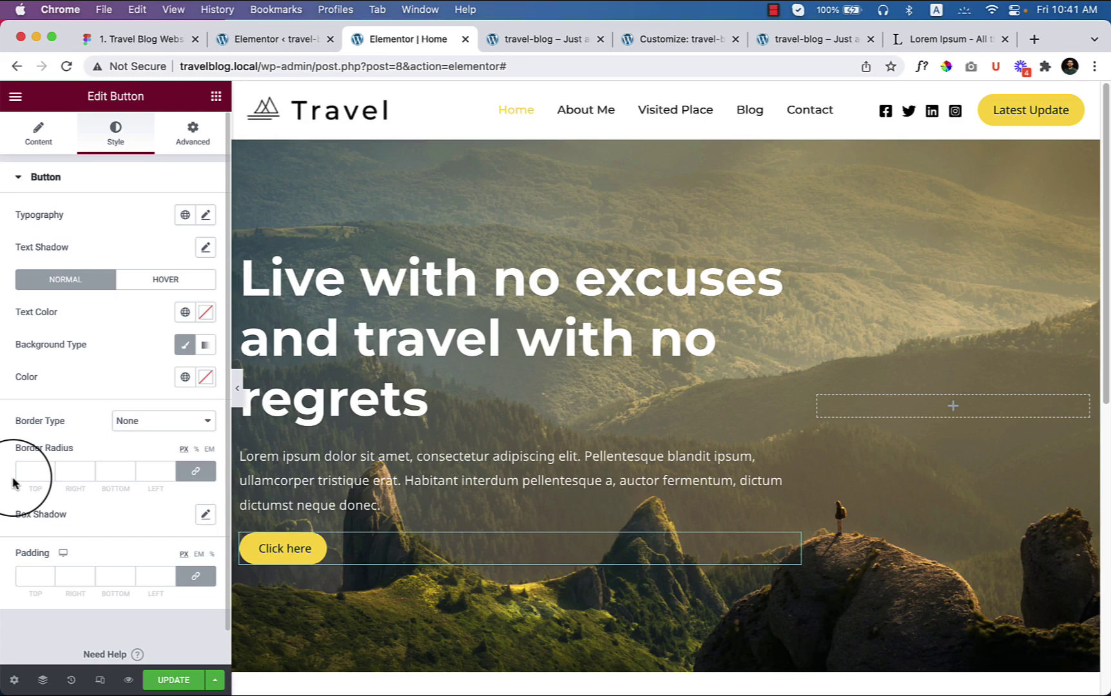
Step: Set the Astra global button Border Radius to 15 px, checking corners against Figma
click(660, 40)
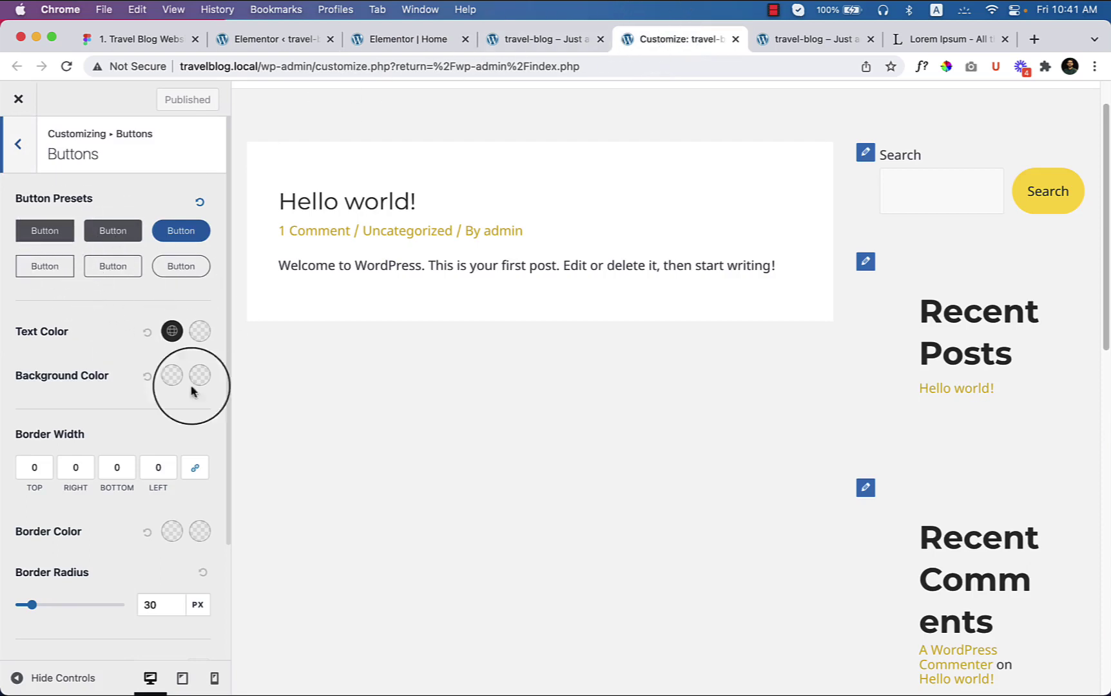
scroll(37, 514, down, 2)
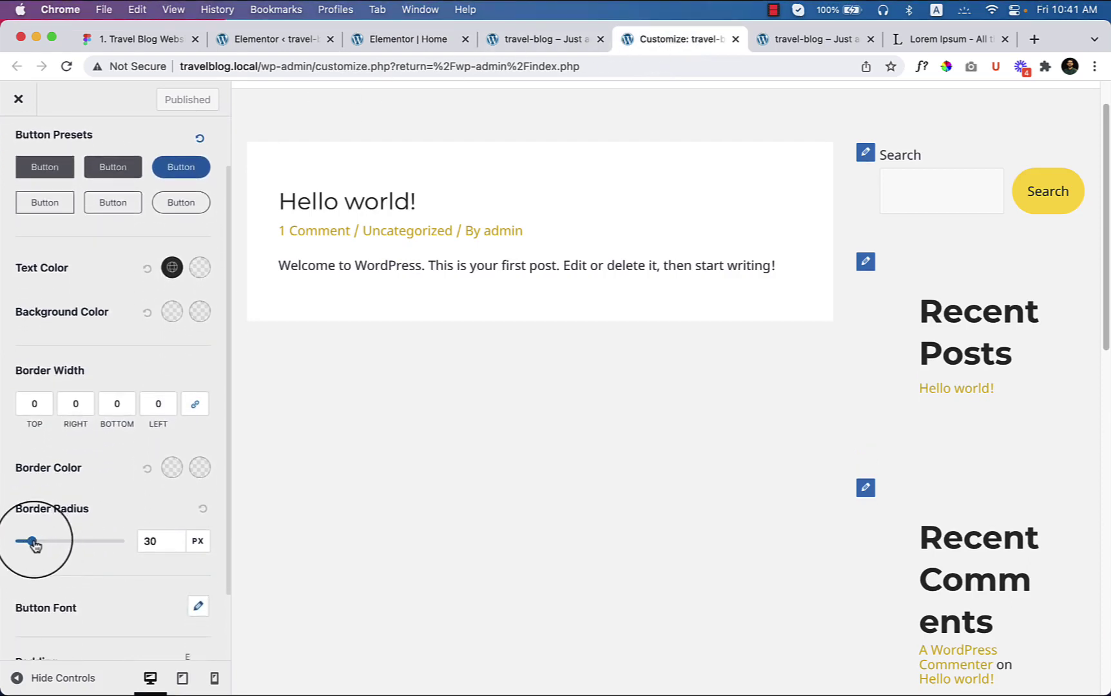
drag(33, 541, 32, 545)
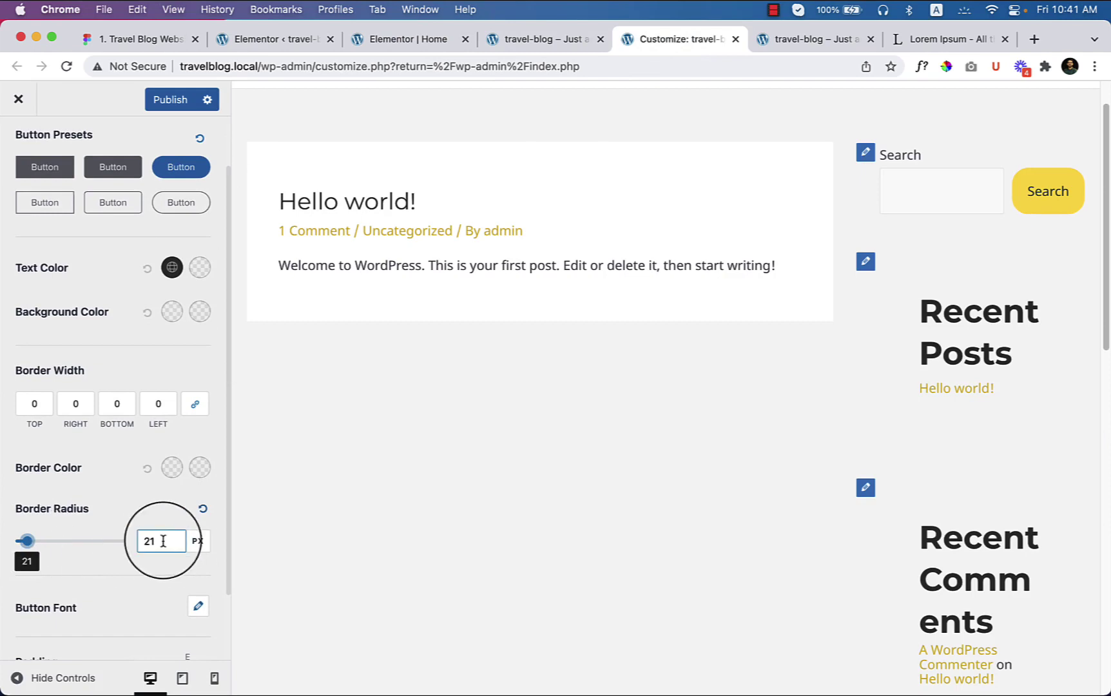
drag(161, 540, 115, 551)
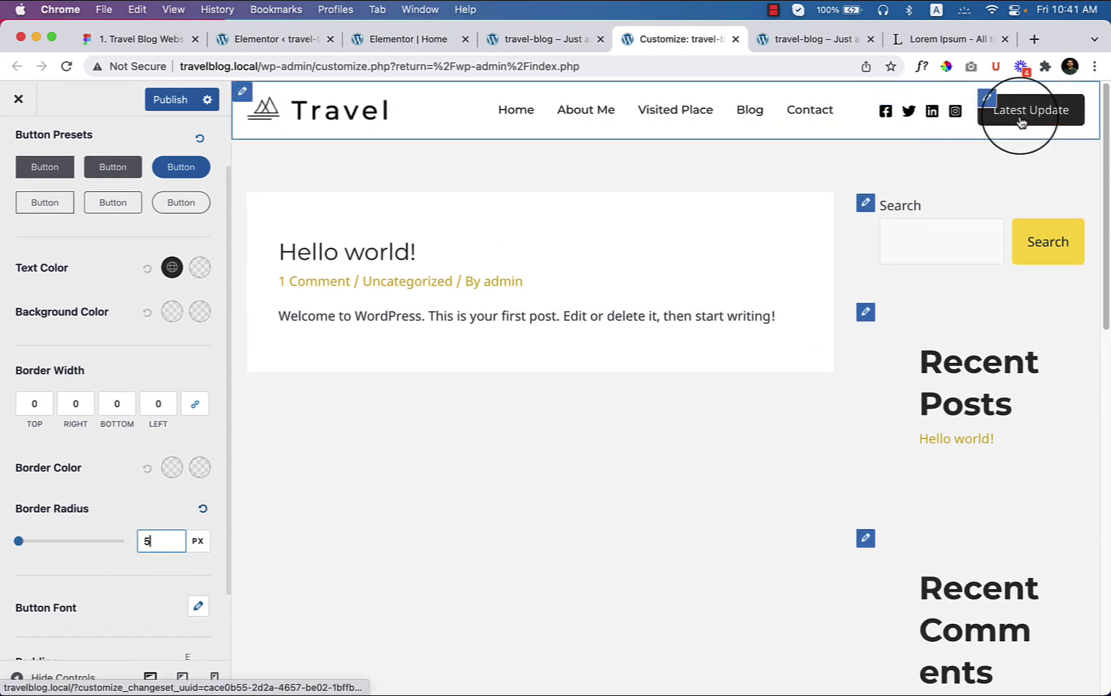
click(123, 40)
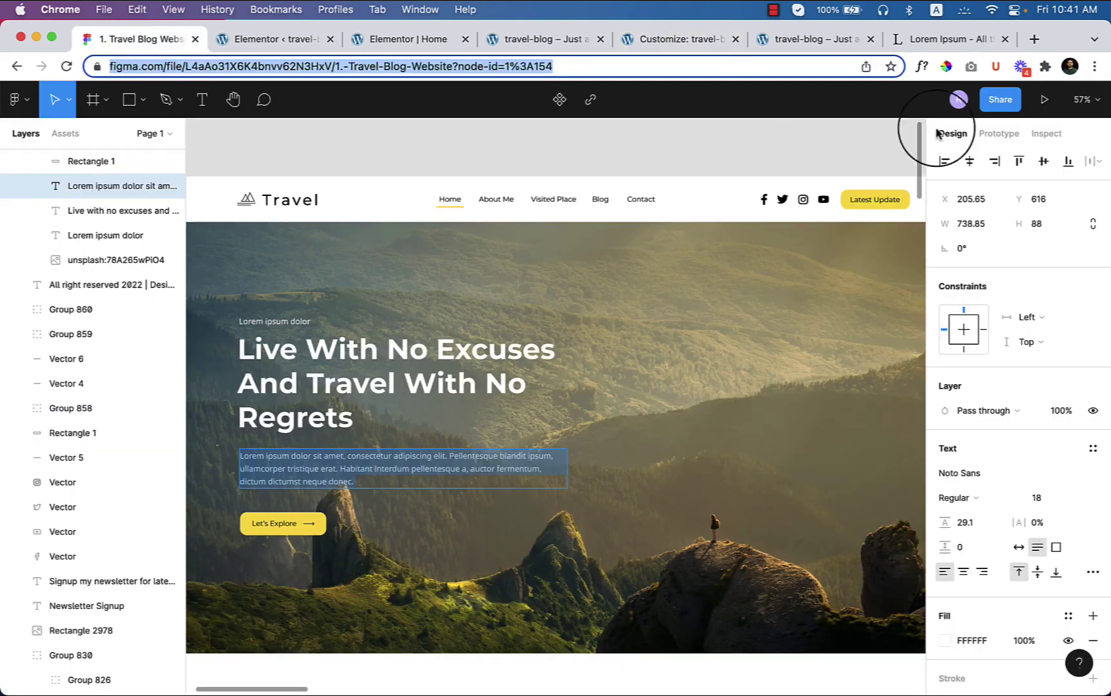
double_click(867, 196)
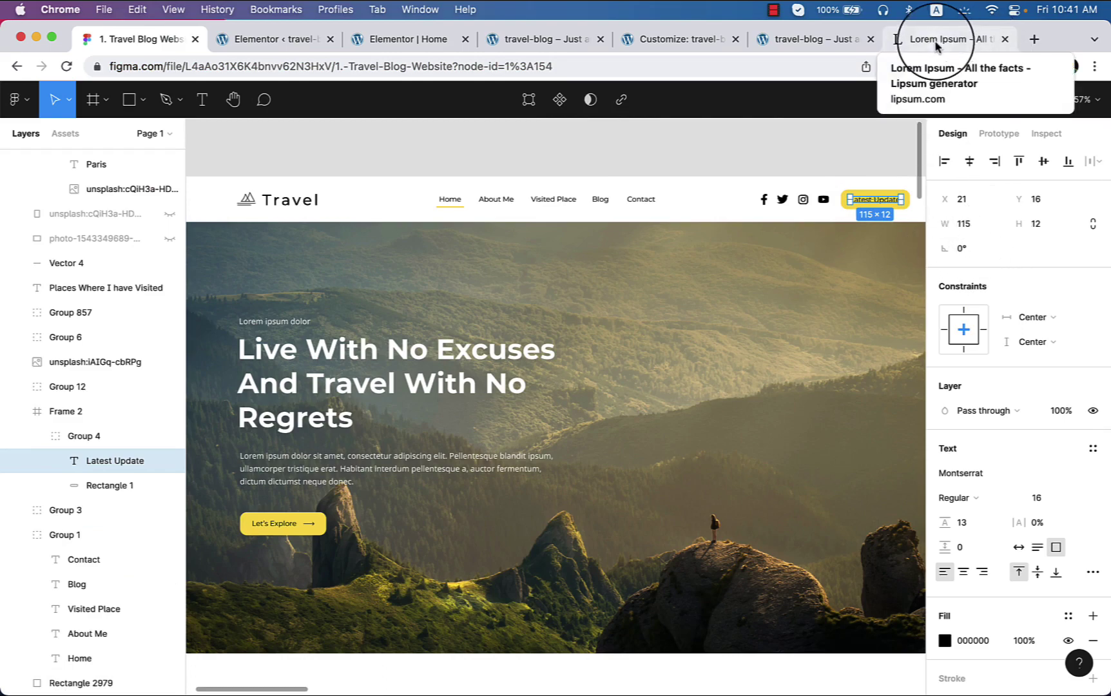
click(673, 37)
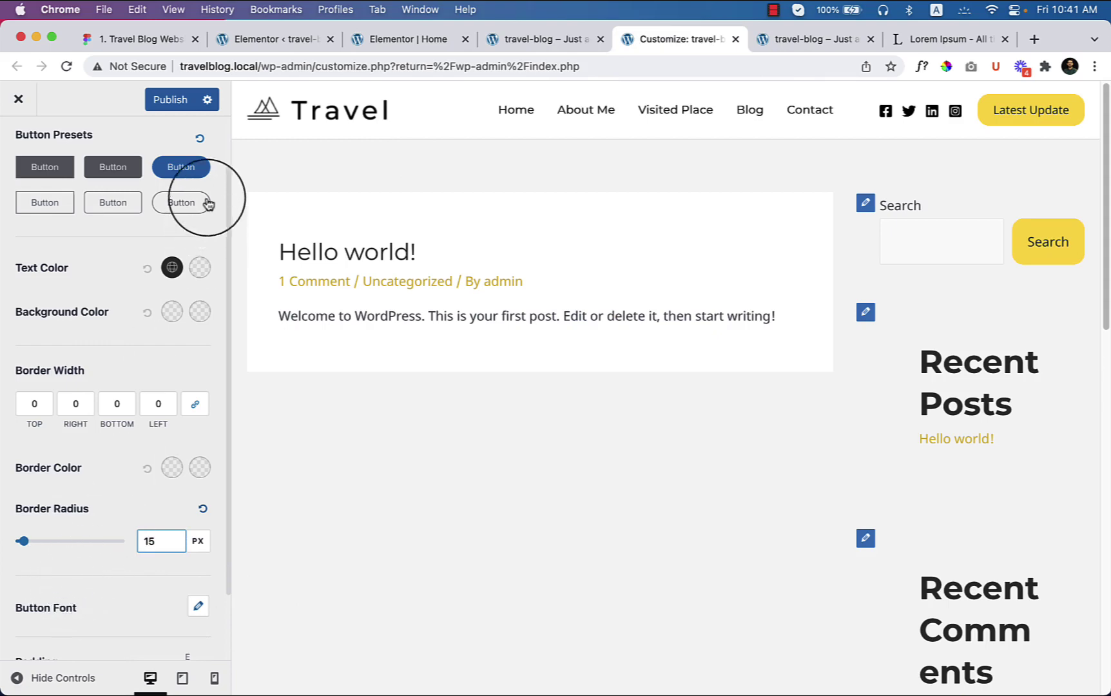
Step: Reload the Elementor editor and select the hero button widget
click(428, 48)
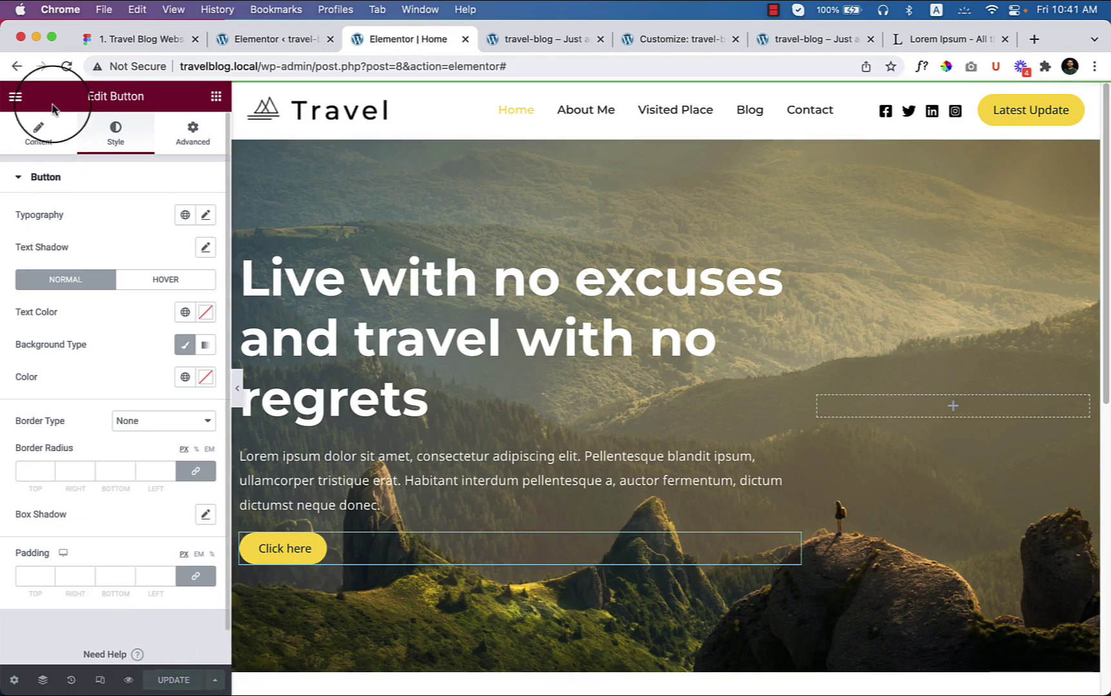
click(64, 69)
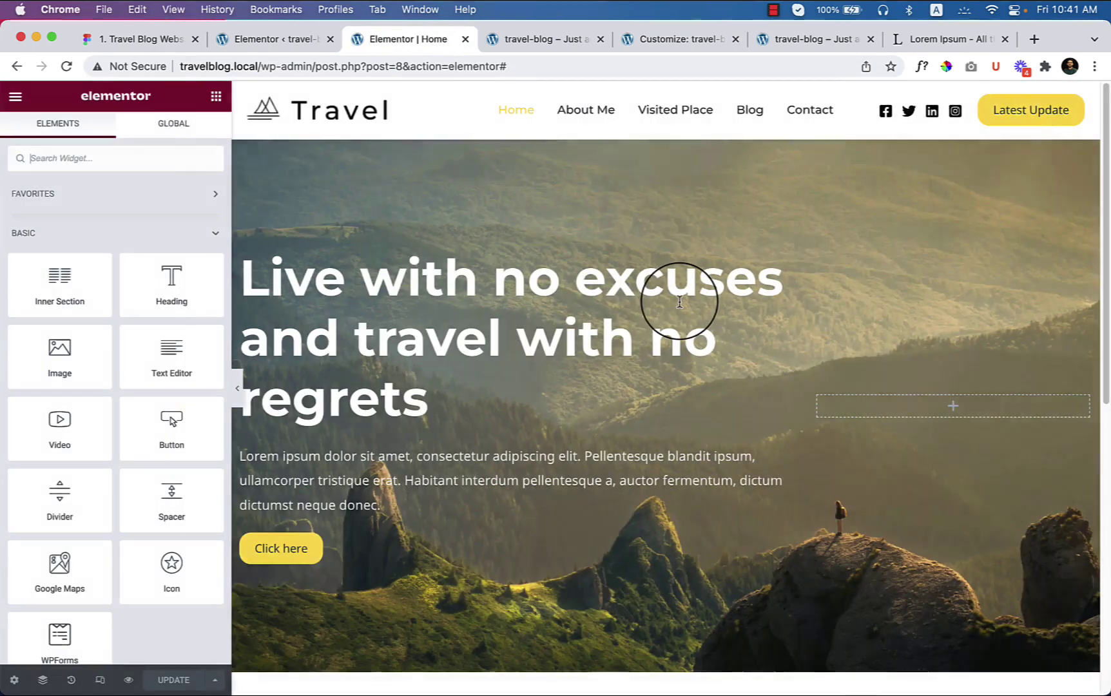
click(373, 558)
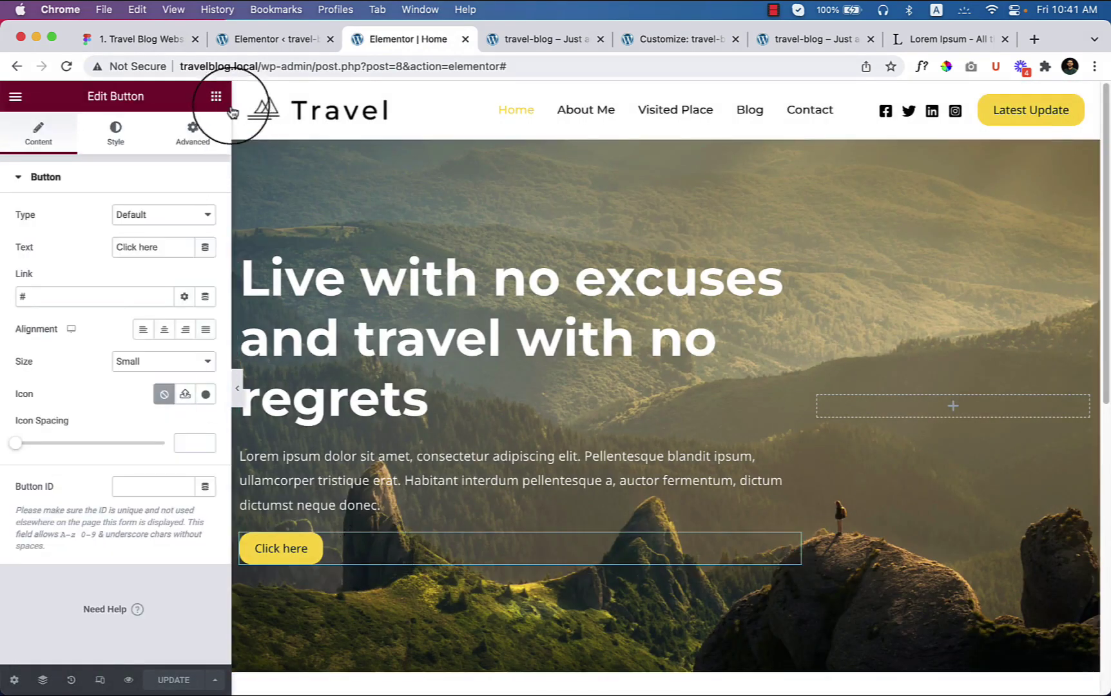
Step: Check the Let's Explore button label in Figma, then return to the button's settings
click(139, 40)
scroll(284, 528, down, 5)
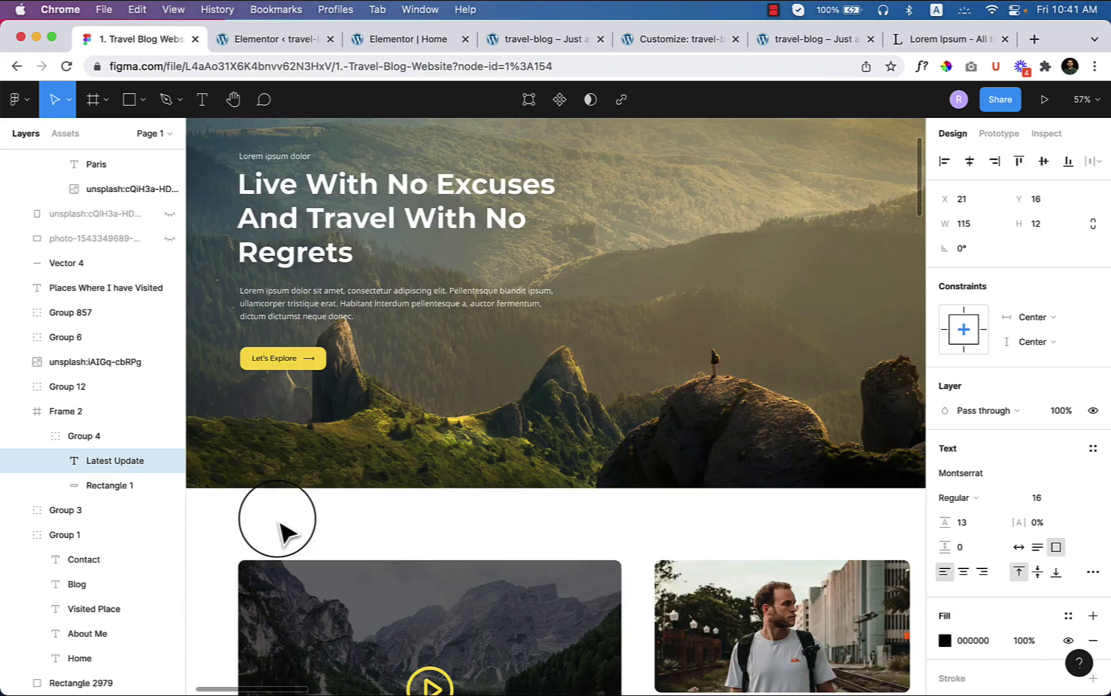
click(260, 365)
click(264, 371)
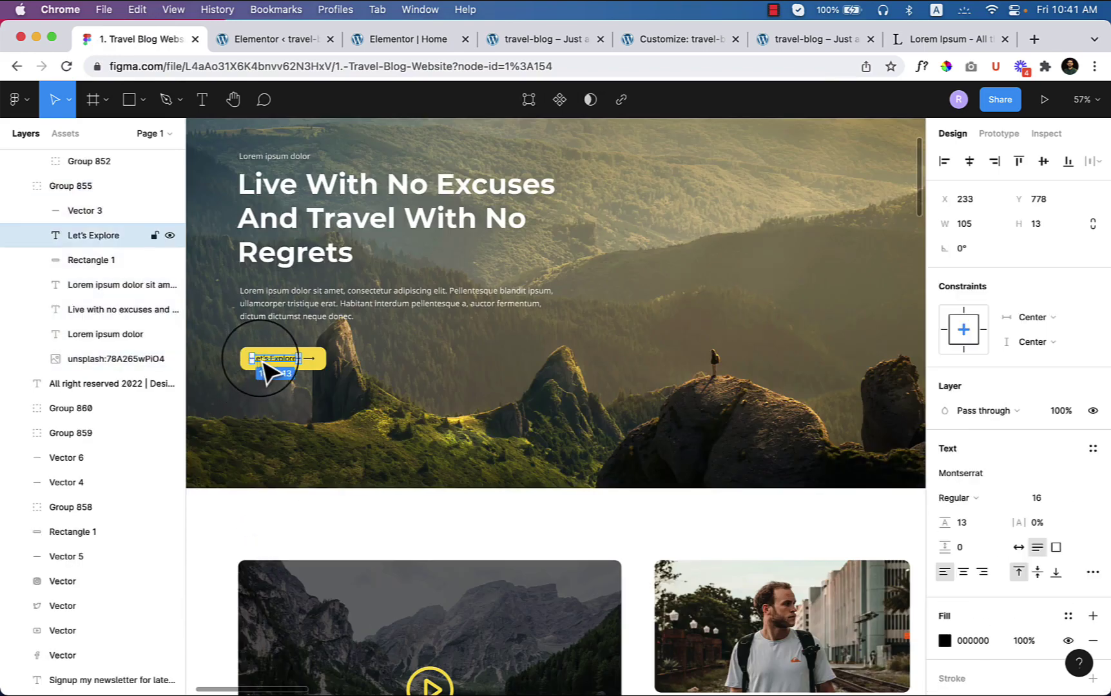
click(284, 39)
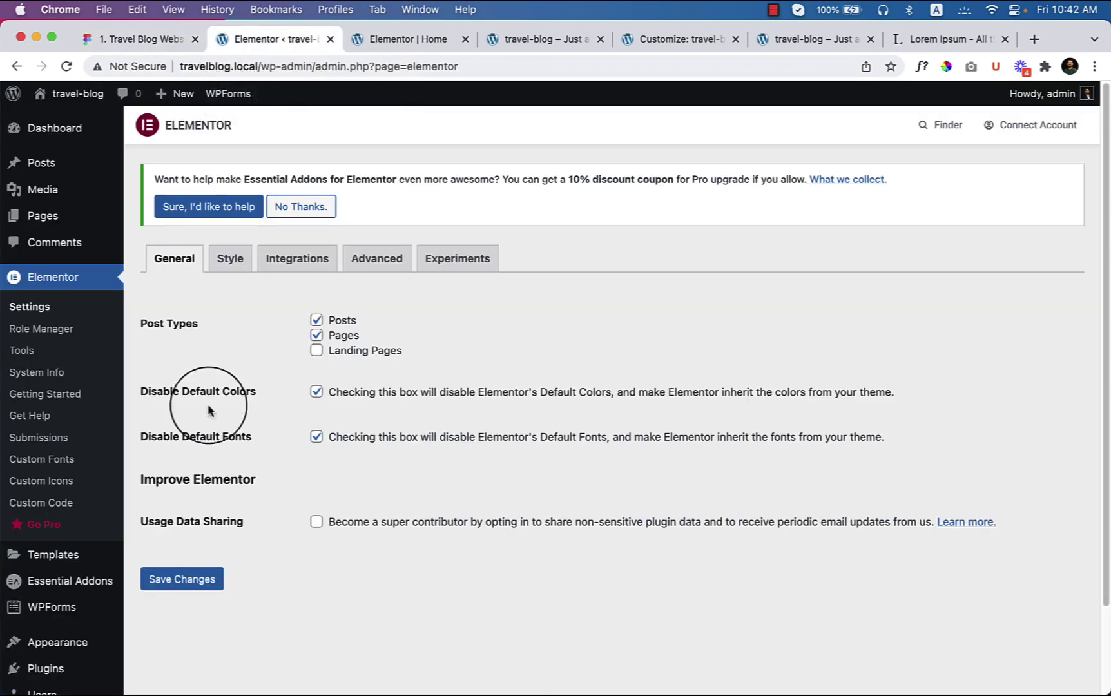
click(426, 41)
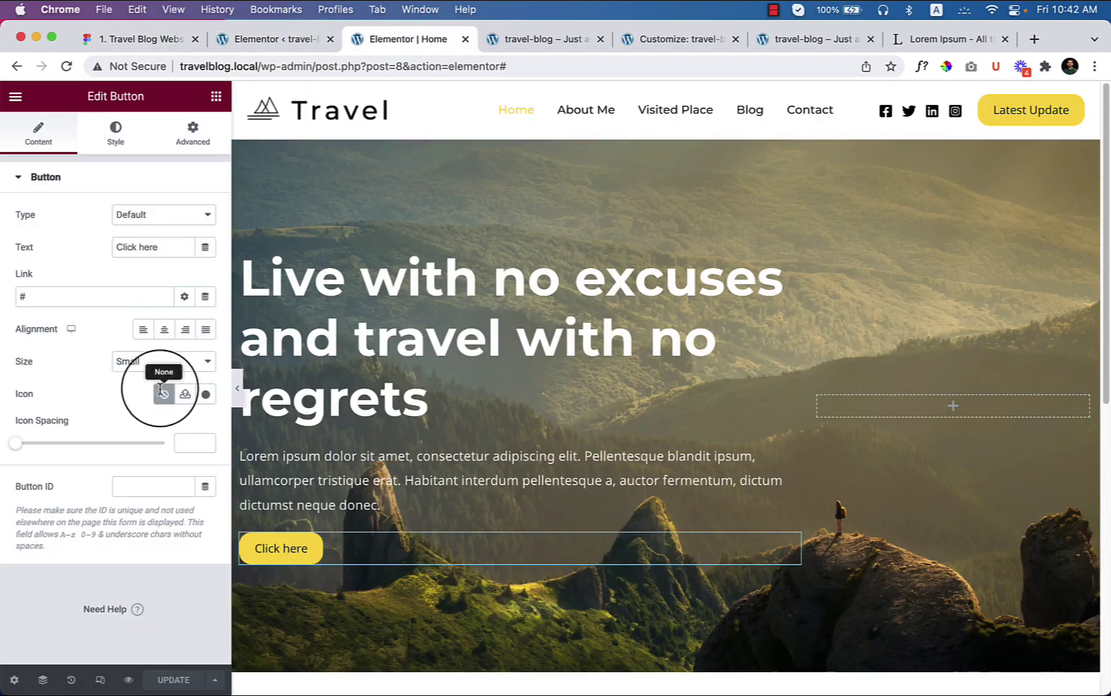
Step: Change the button label to Let's Explore and insert the long right arrow icon
double_click(119, 250)
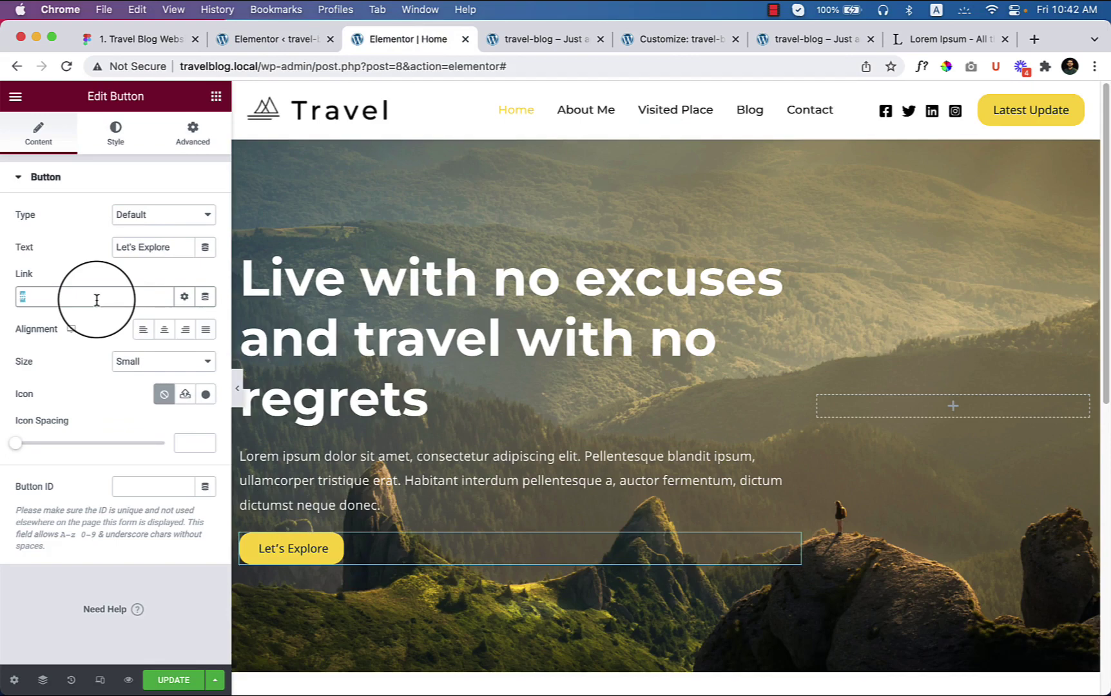
click(205, 394)
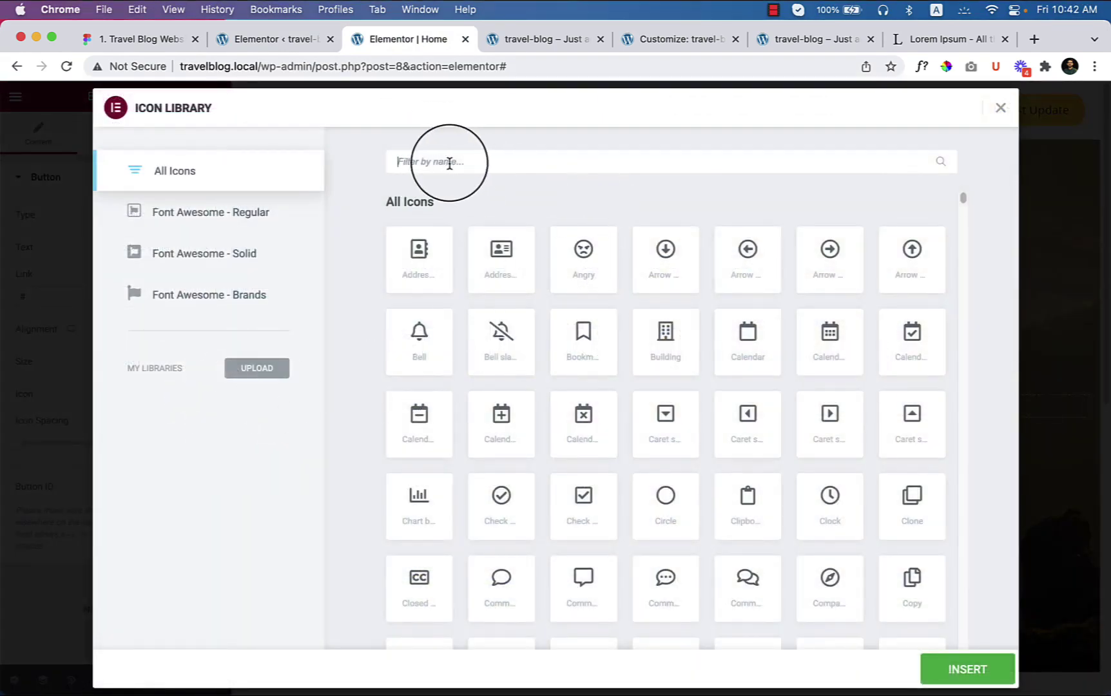
text(arro)
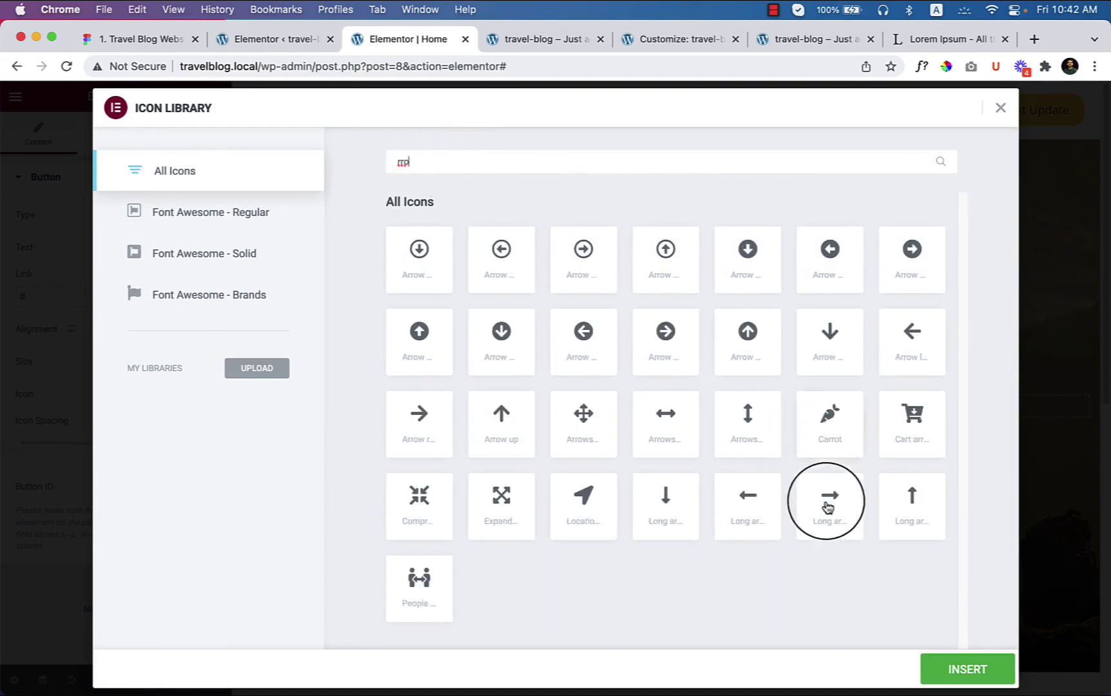
click(964, 667)
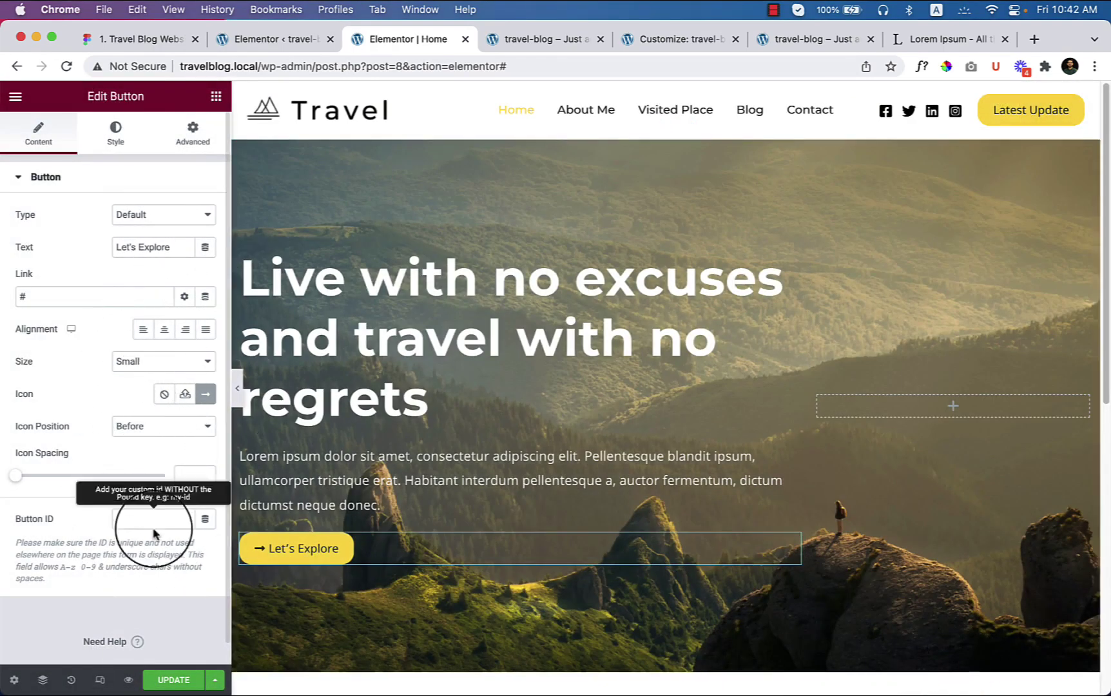
Step: Position the arrow icon after the text with icon spacing 9
click(154, 426)
click(173, 445)
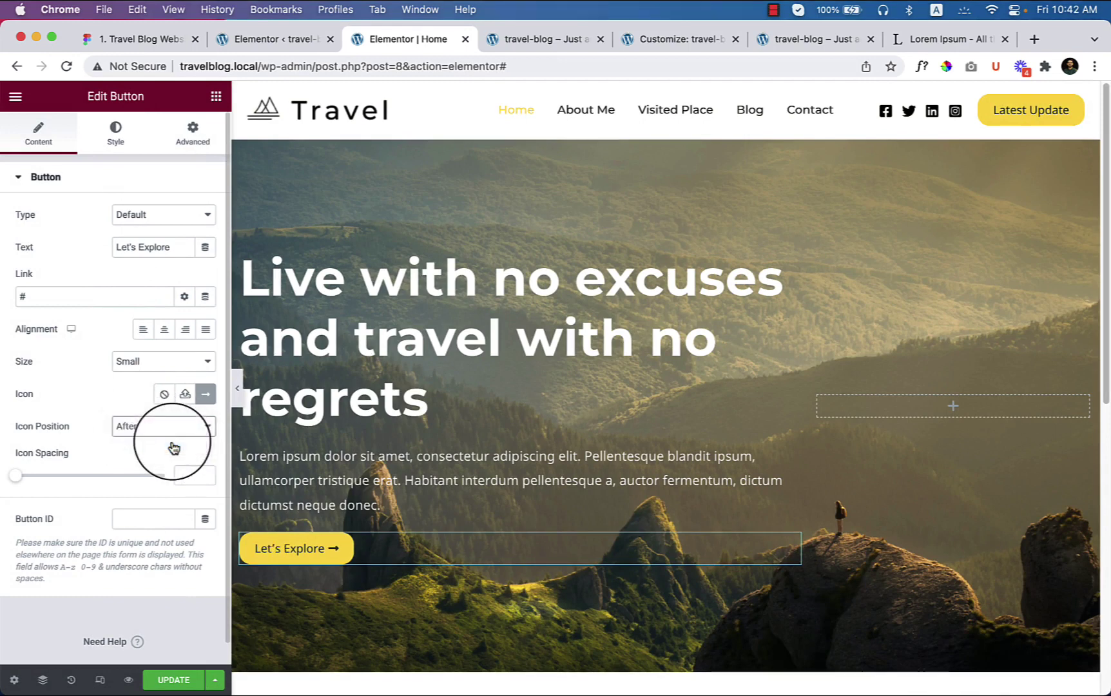
drag(26, 482, 49, 483)
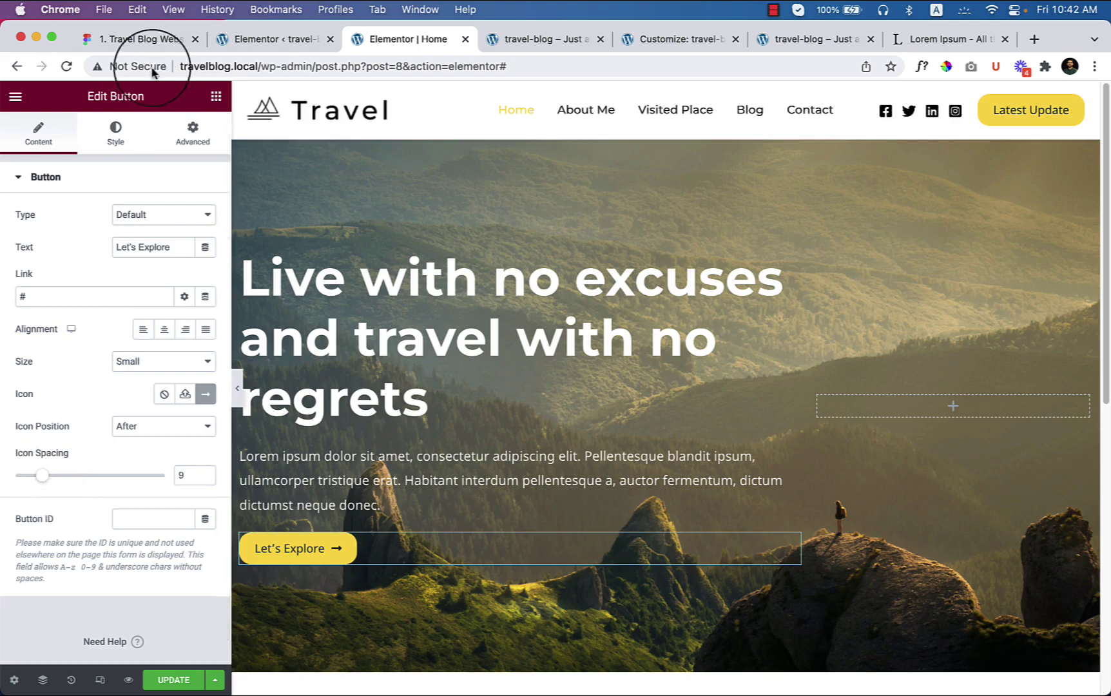
click(159, 43)
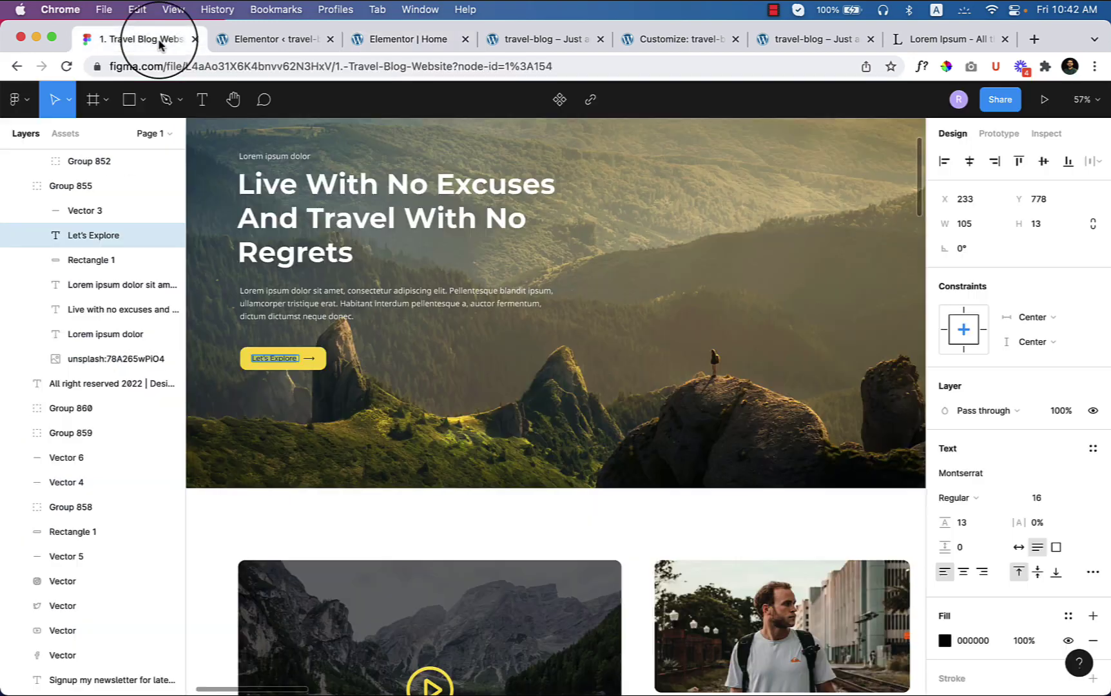
Step: Inspect the Let's Explore button in Figma, then save the Elementor page with UPDATE
click(375, 403)
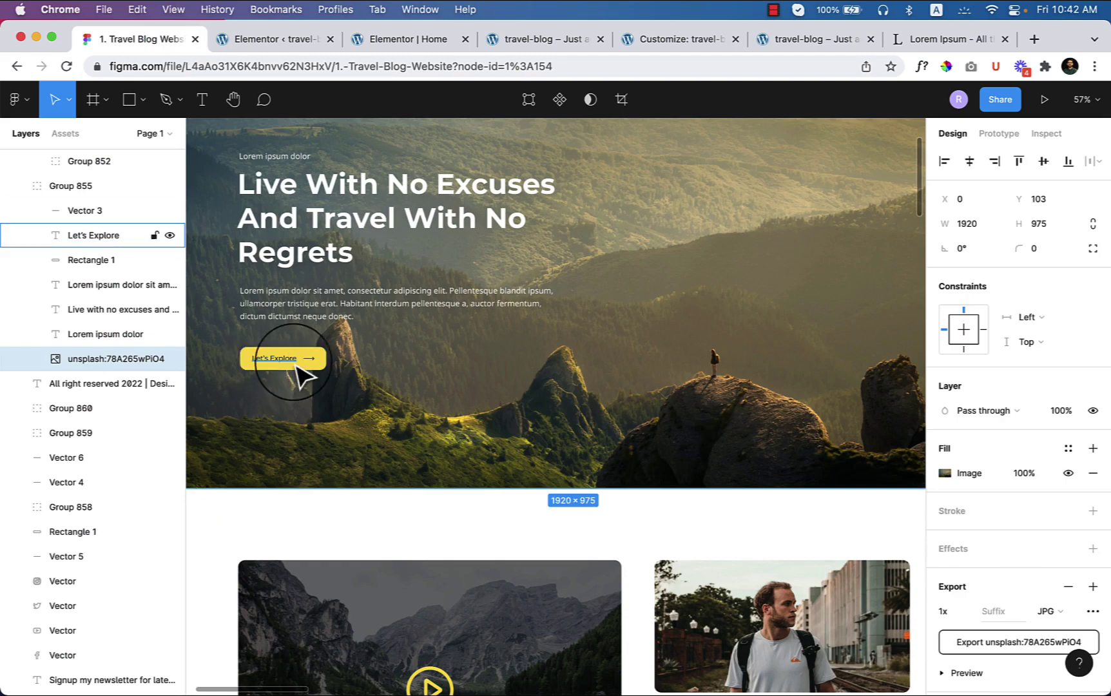
scroll(295, 373, down, 3)
scroll(298, 367, up, 3)
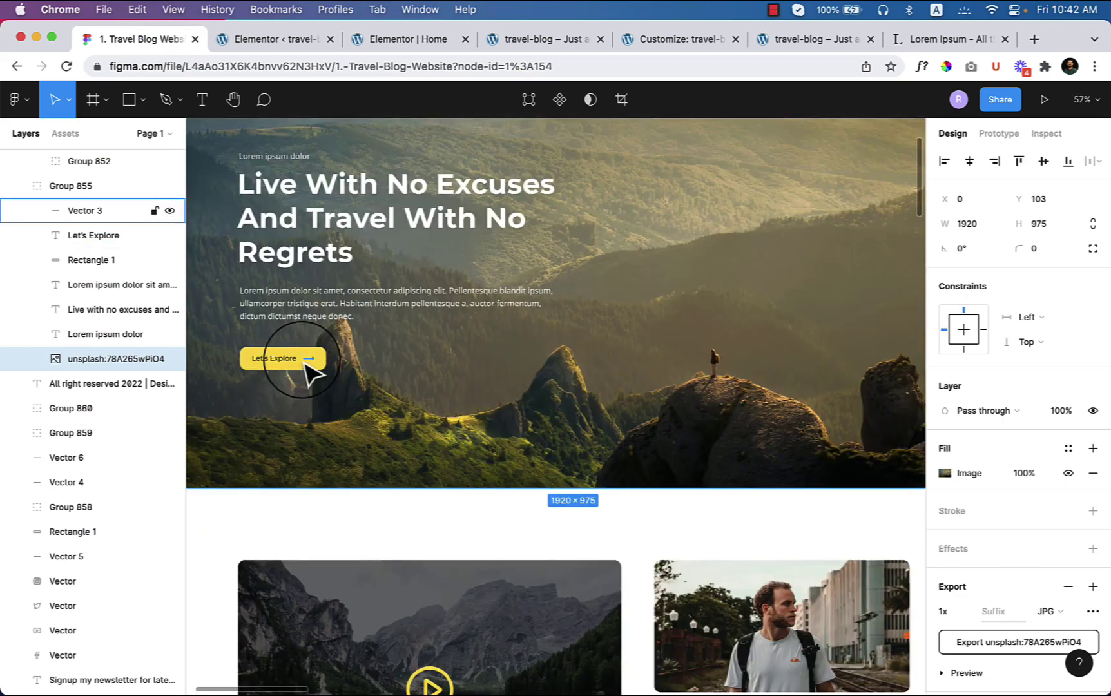
scroll(309, 371, up, 10)
scroll(308, 371, down, 5)
scroll(306, 361, up, 2)
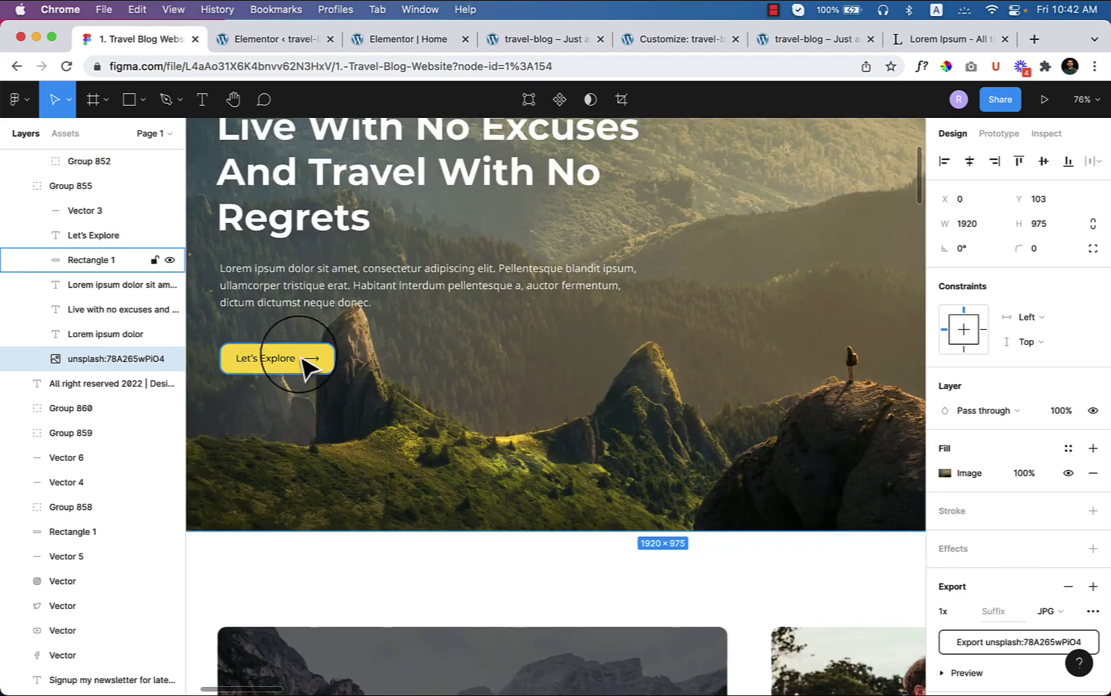
click(399, 44)
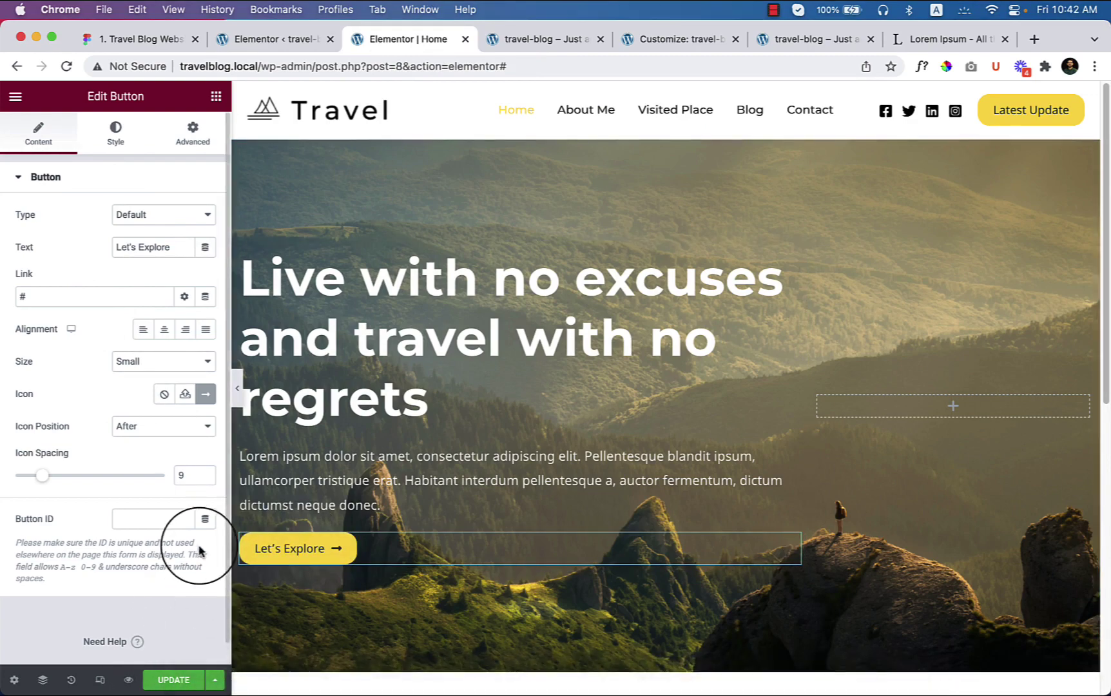
click(184, 685)
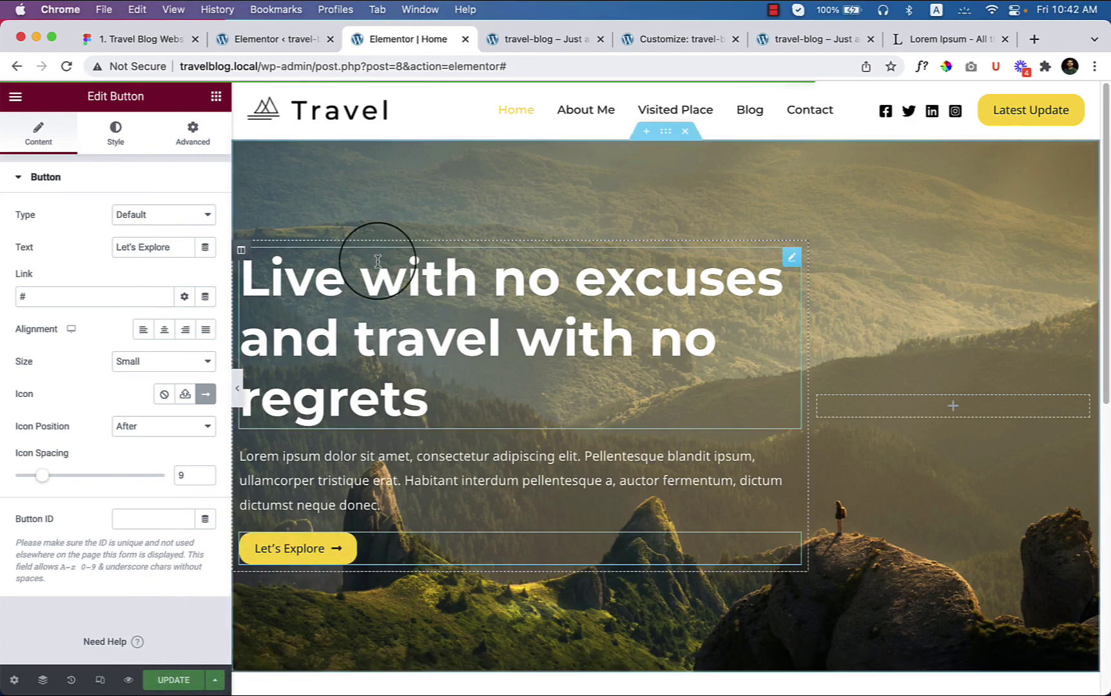
Step: In the Astra Customizer, set the global button padding to 15 px top and bottom
click(692, 40)
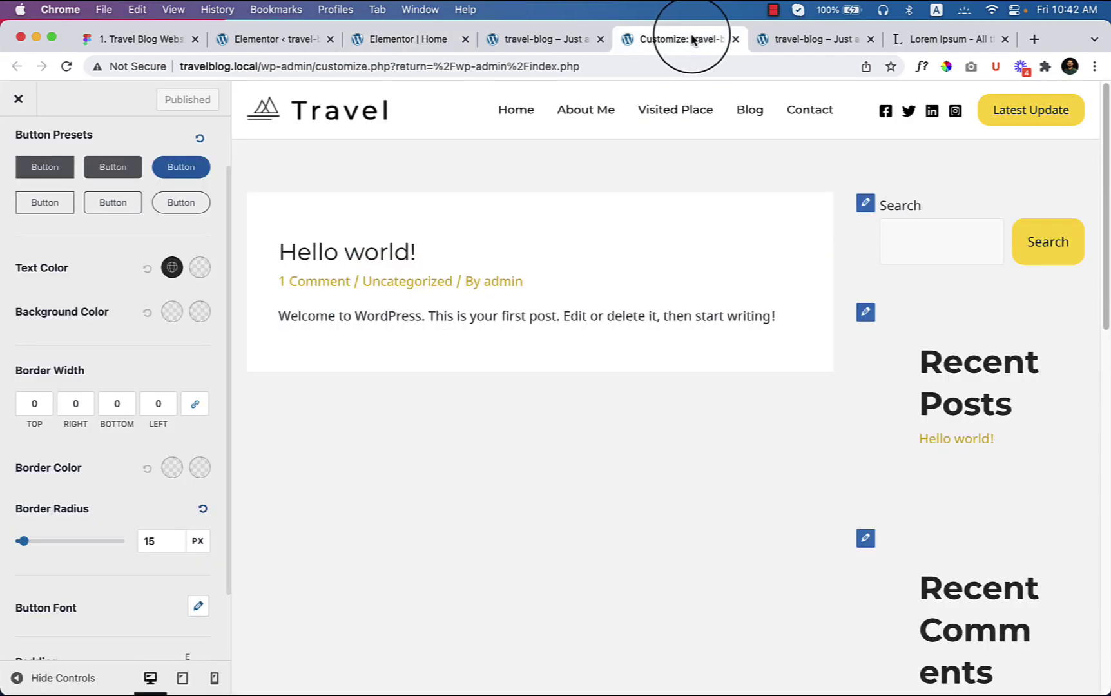
scroll(162, 526, down, 3)
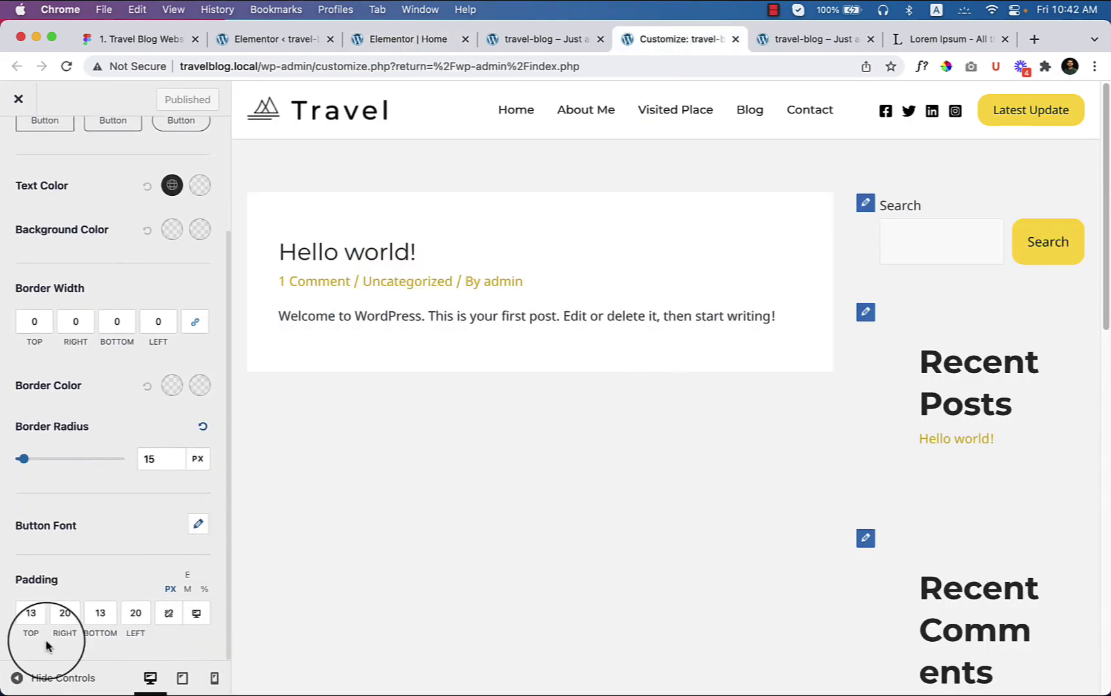
click(39, 610)
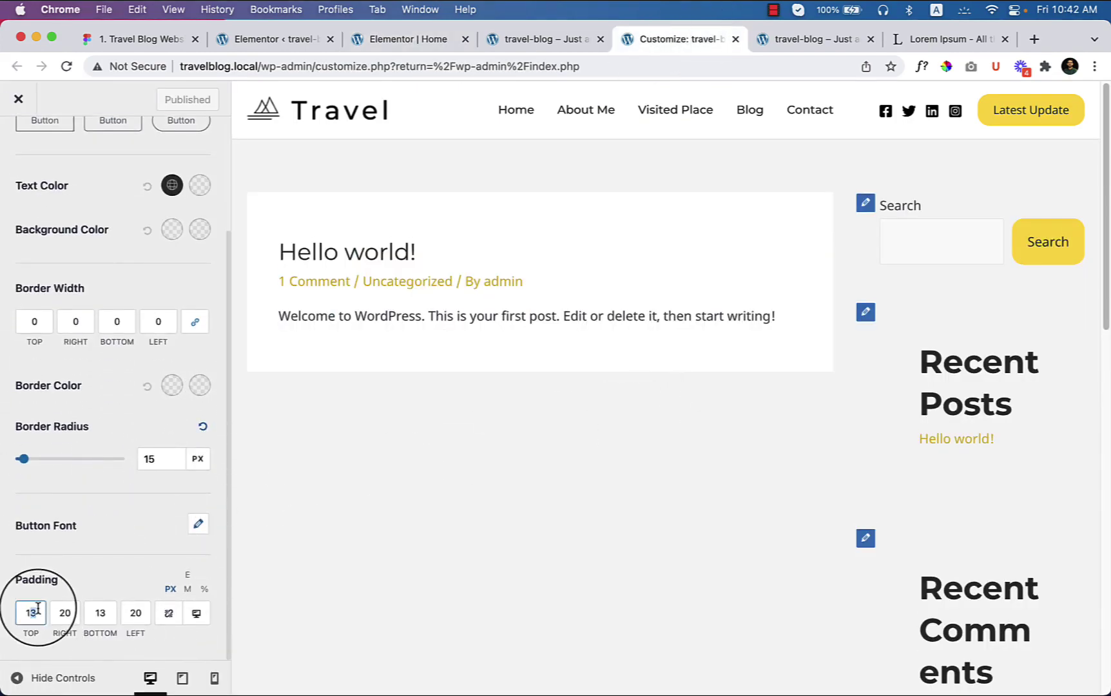
key(BackSpace)
text(5)
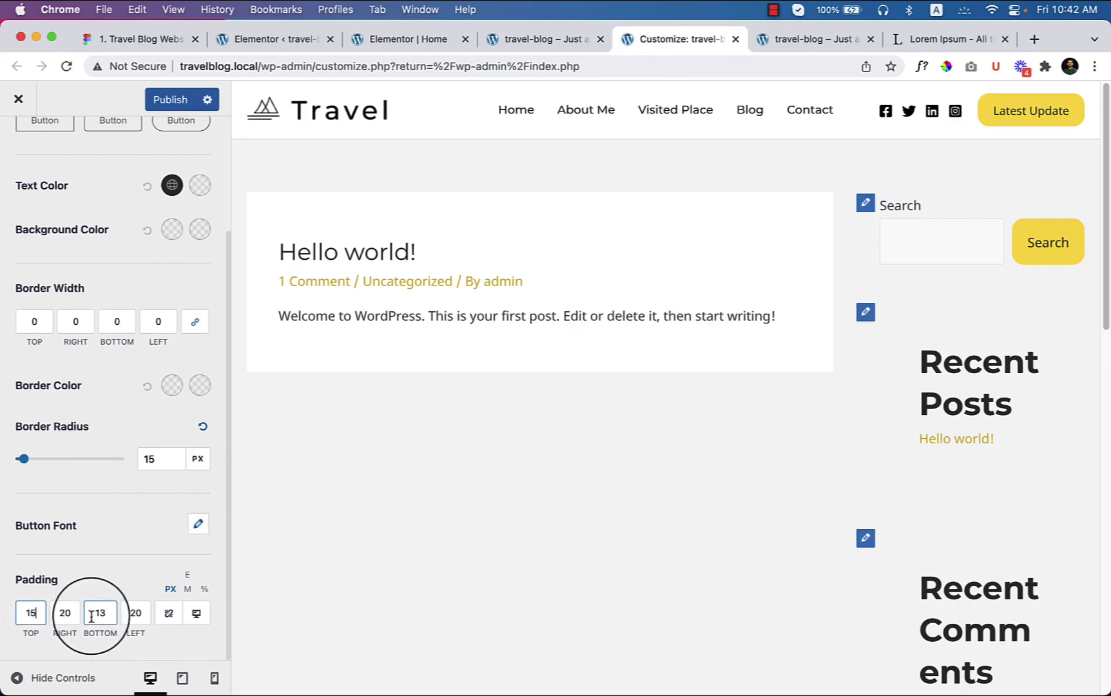
click(102, 613)
key(BackSpace)
text(5)
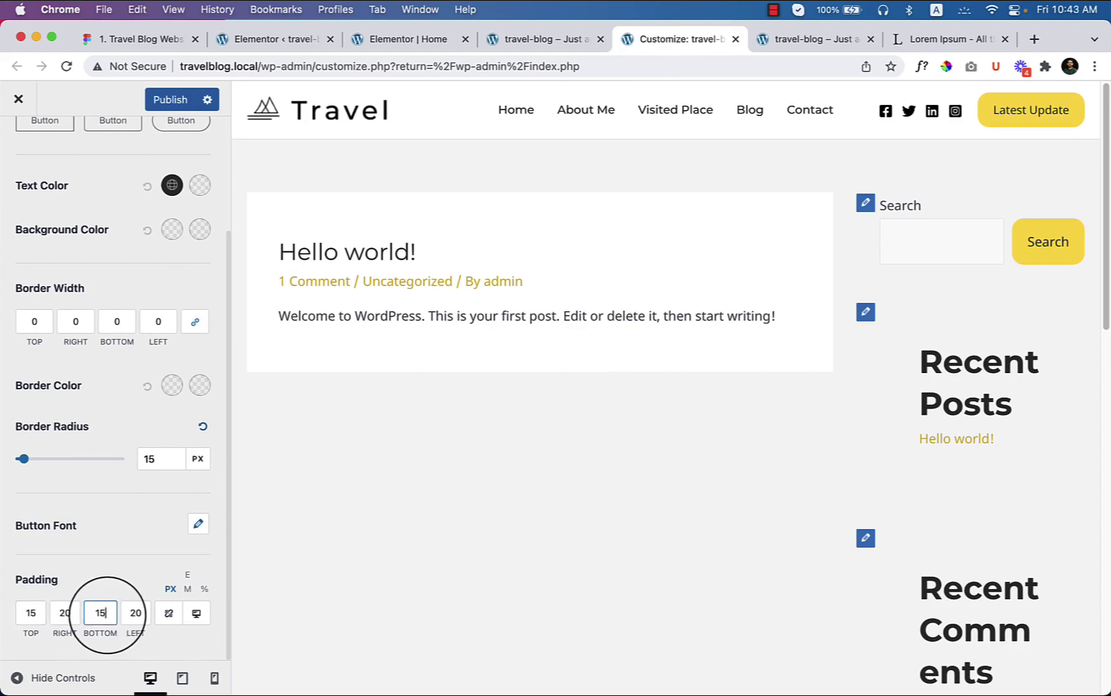
Step: Set the right and left button padding to 25 px and publish the change
click(65, 615)
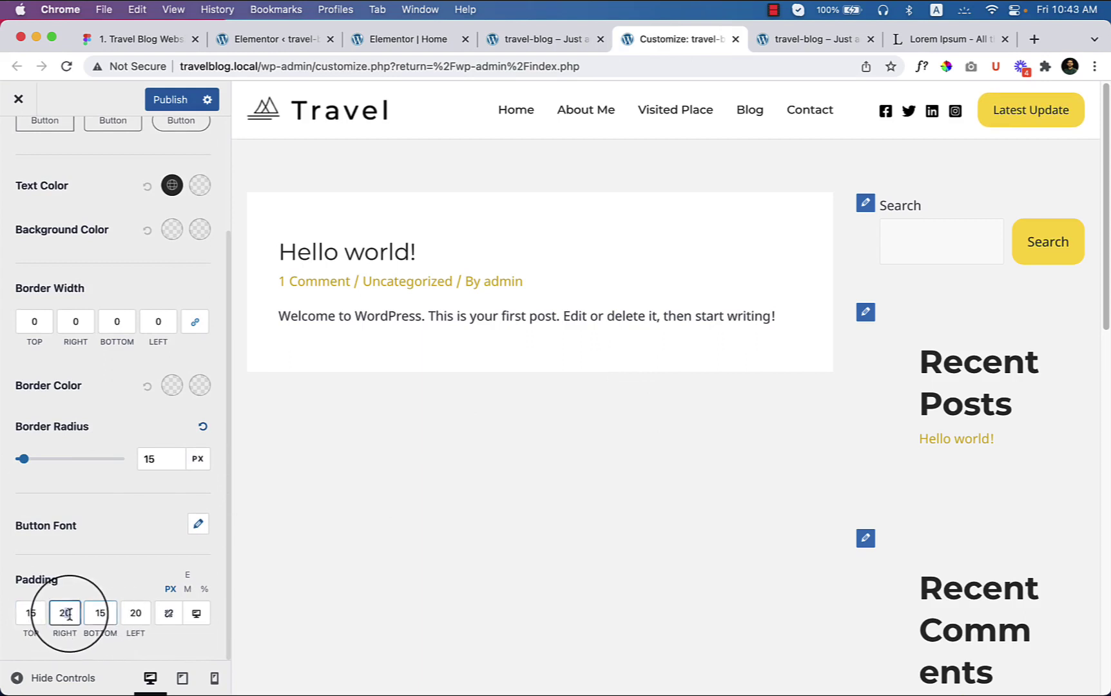
drag(69, 612, 73, 615)
text(5)
click(141, 613)
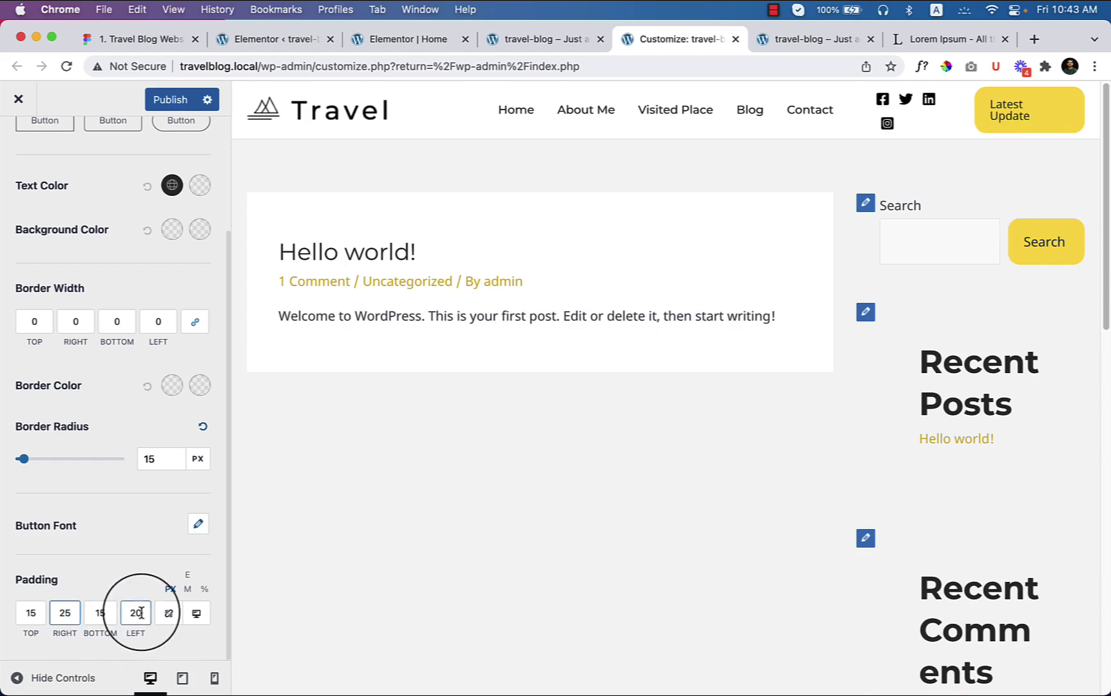
key(BackSpace)
text(5)
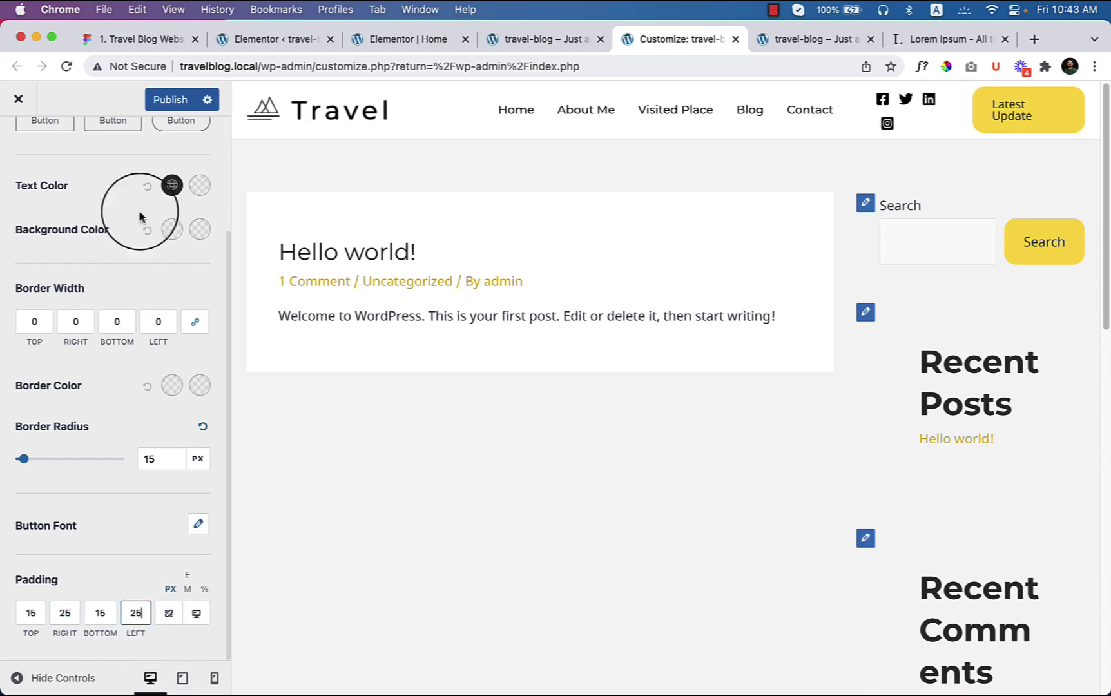
click(161, 100)
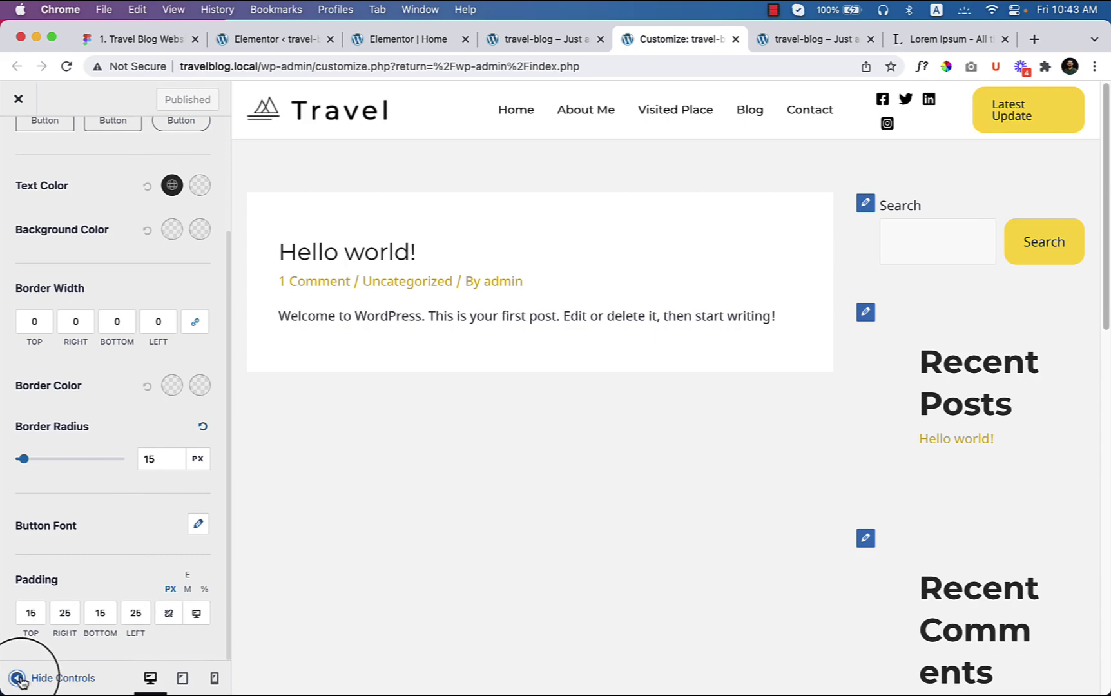
click(20, 680)
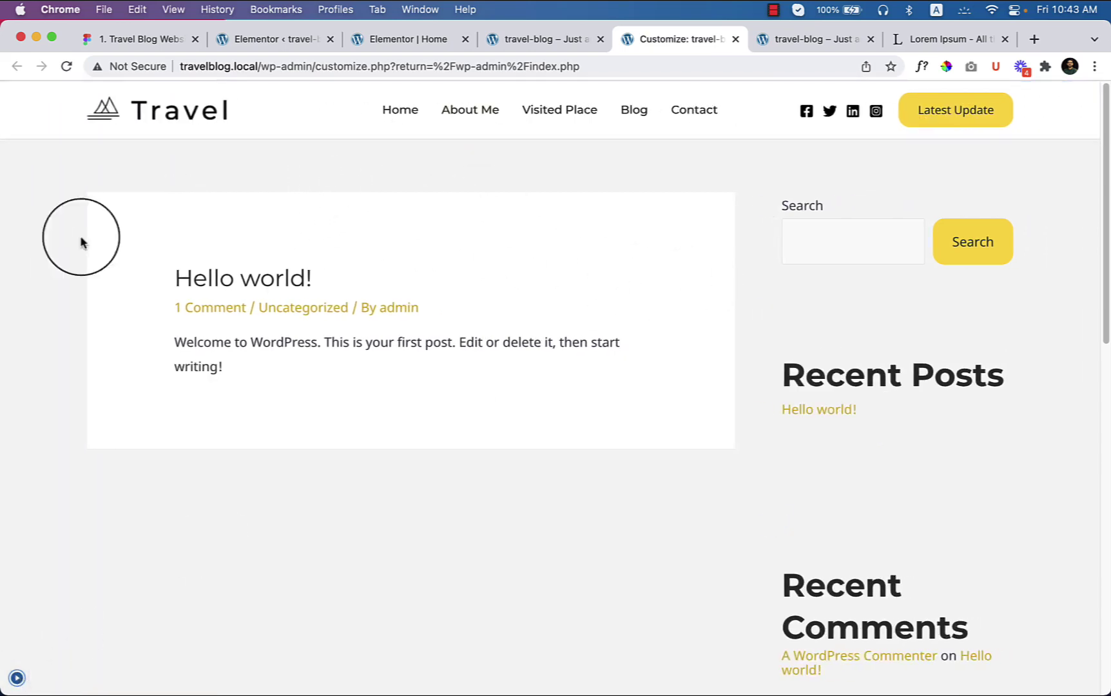
Step: Reload the live travel-blog site to pick up the new button padding
click(18, 678)
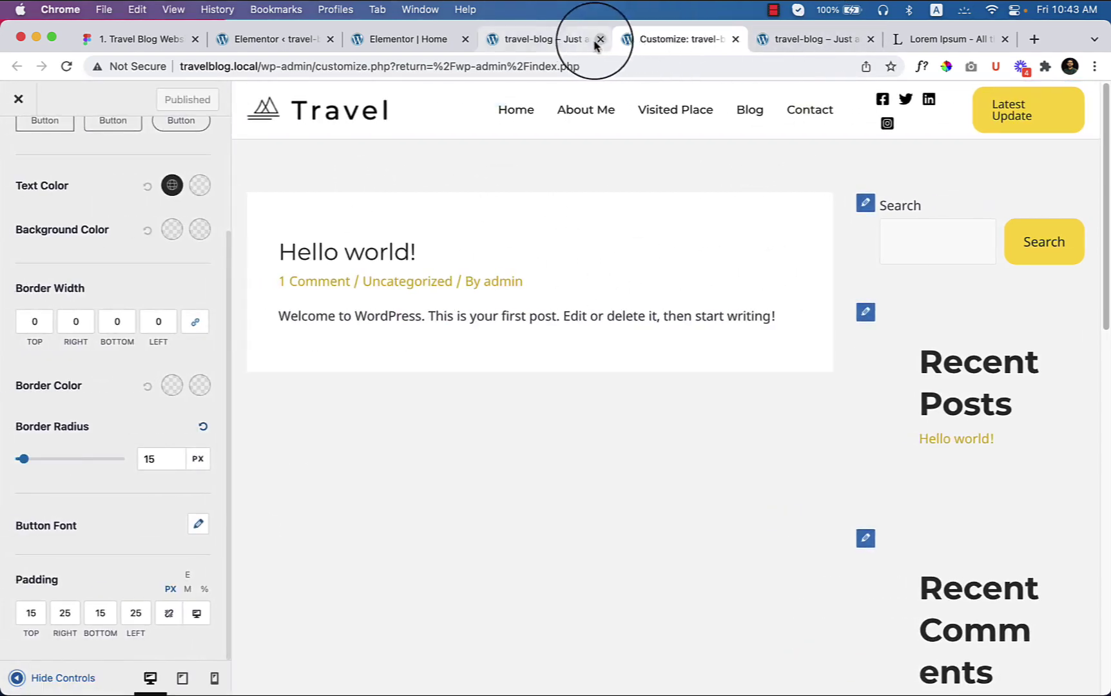
click(554, 42)
scroll(380, 367, up, 15)
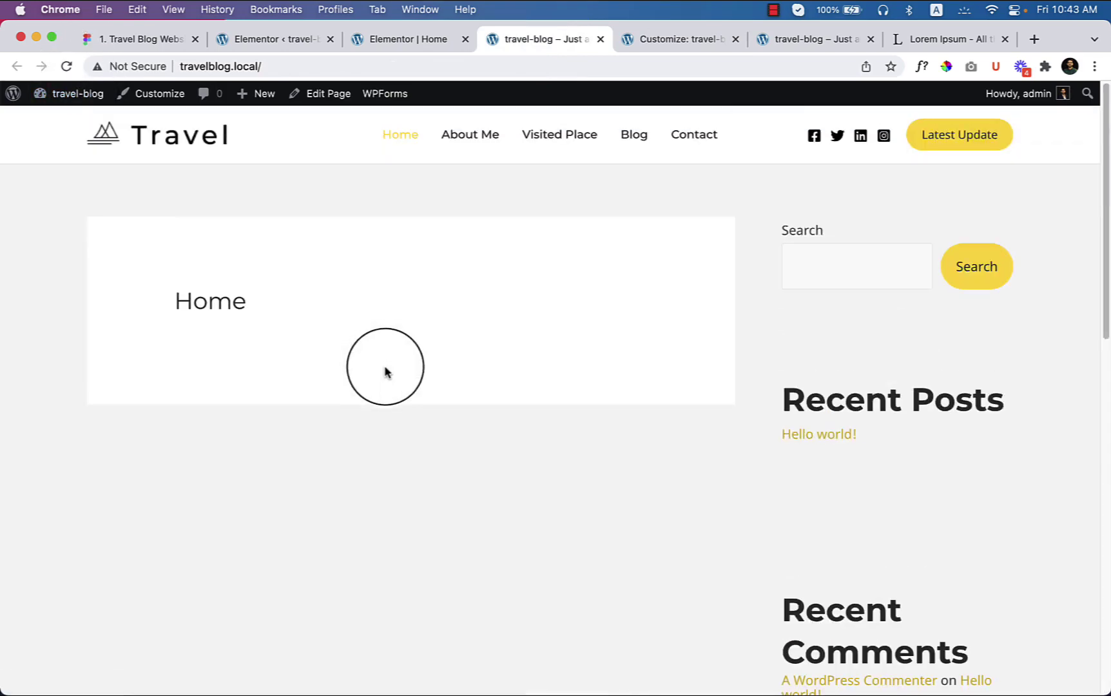
click(66, 66)
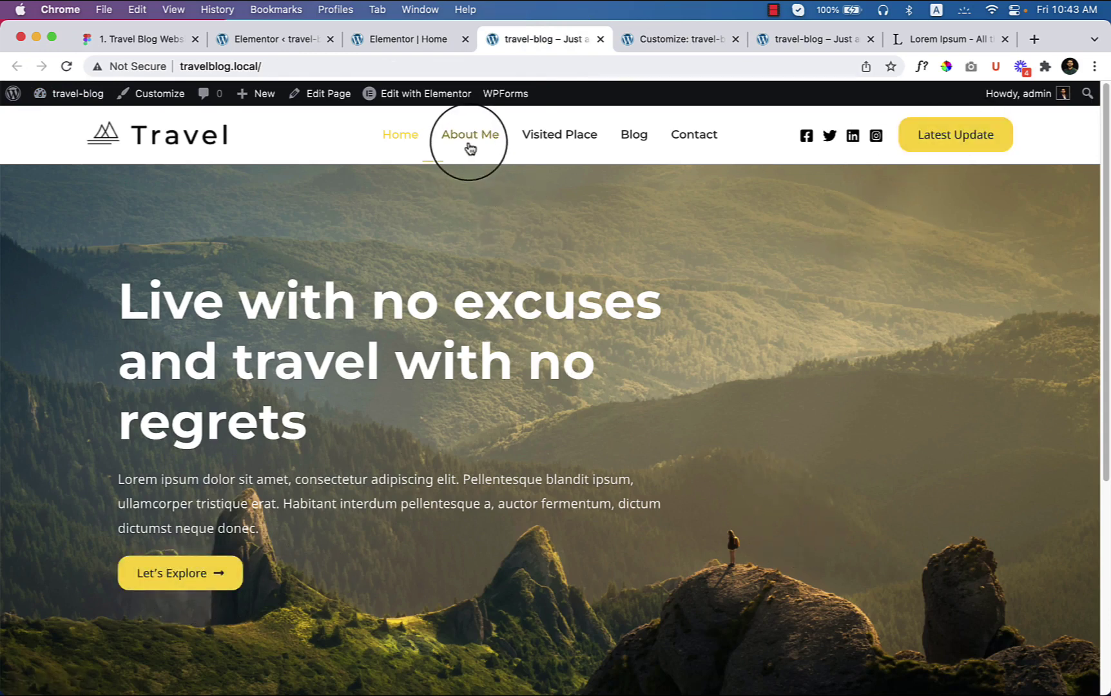
Step: Highlight the hero heading and paragraph text to compare their left edges
scroll(588, 546, down, 10)
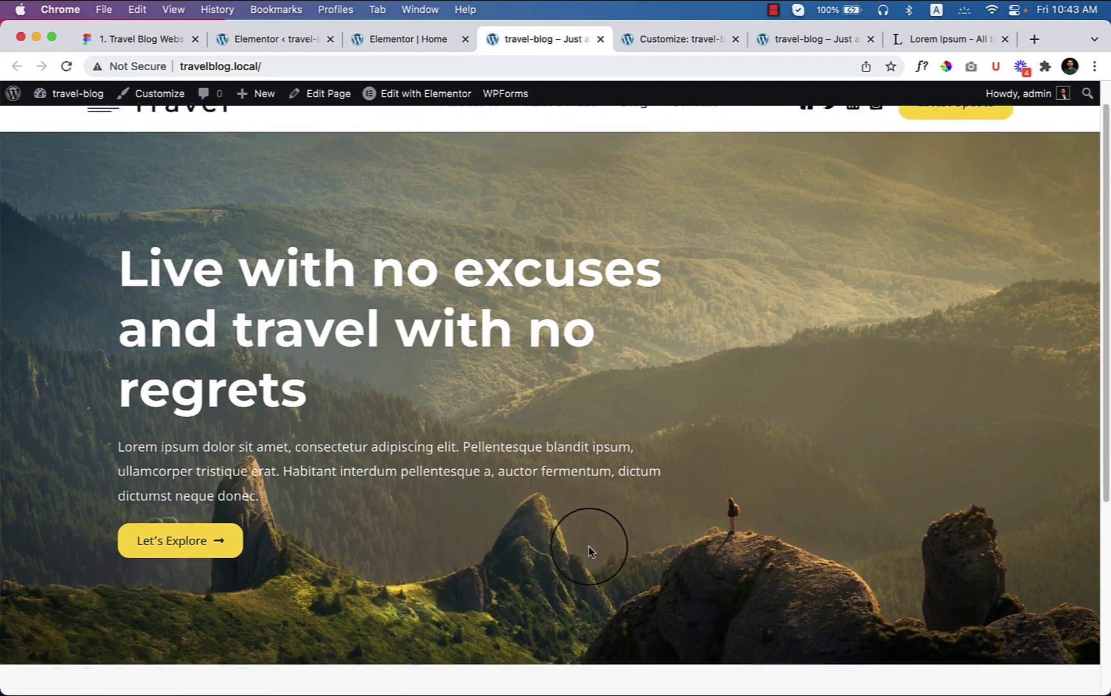
scroll(588, 546, up, 10)
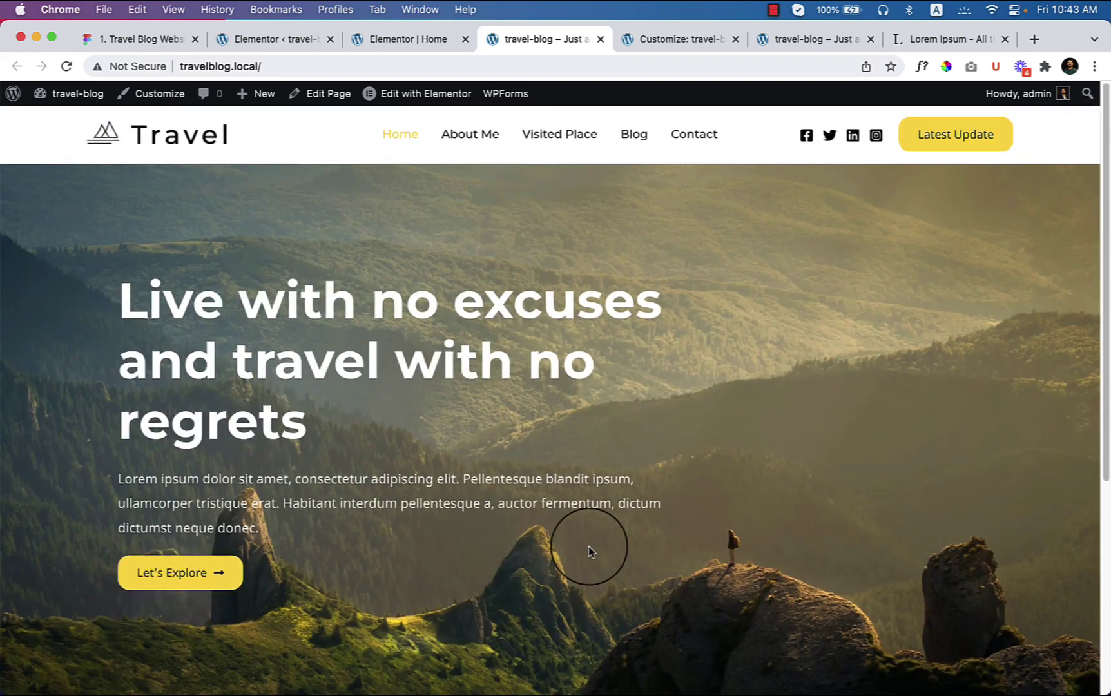
scroll(588, 546, down, 4)
scroll(585, 546, up, 4)
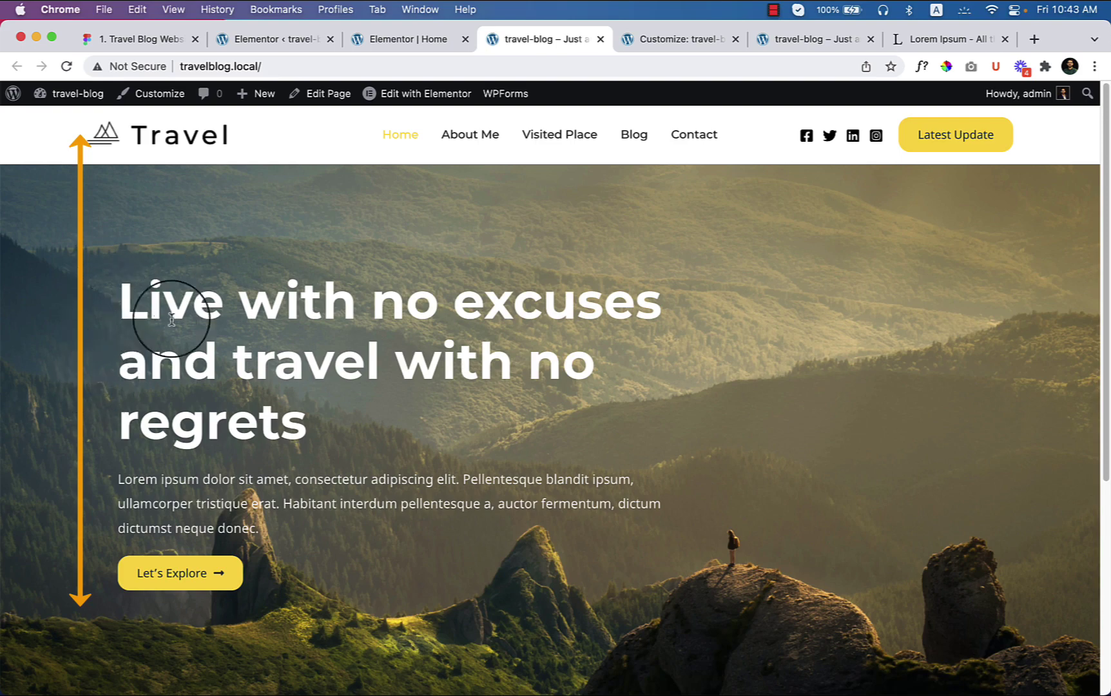
drag(121, 301, 259, 530)
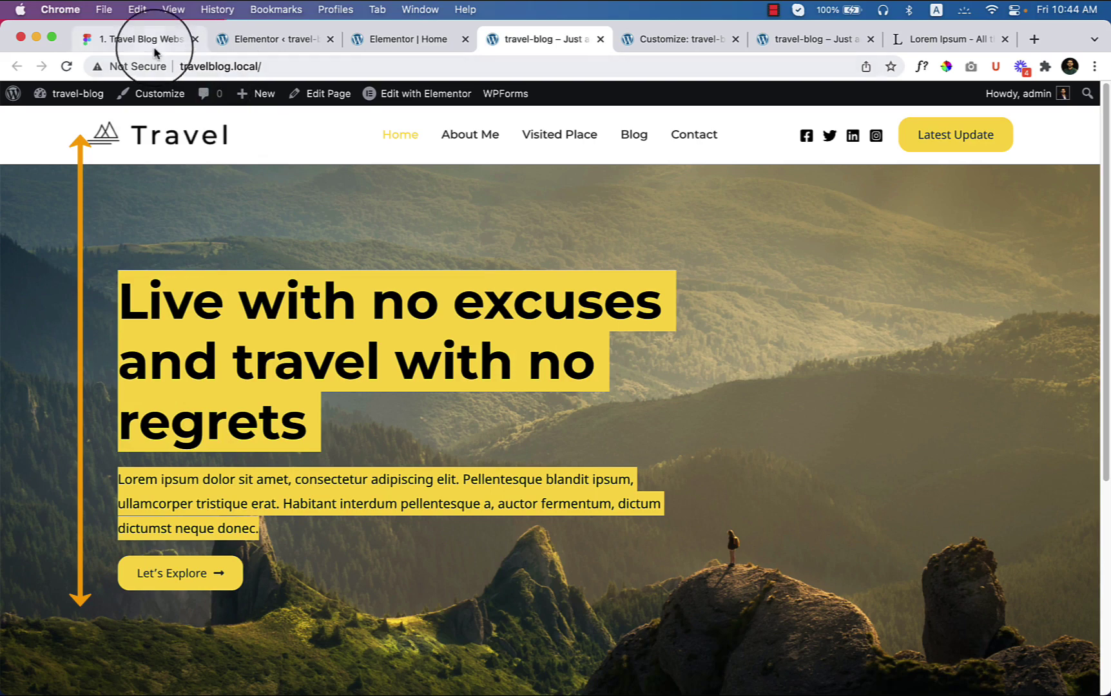
Step: In Figma, draw a vertical Pen line from the logo's left edge down to the paragraph
click(129, 38)
scroll(253, 268, up, 5)
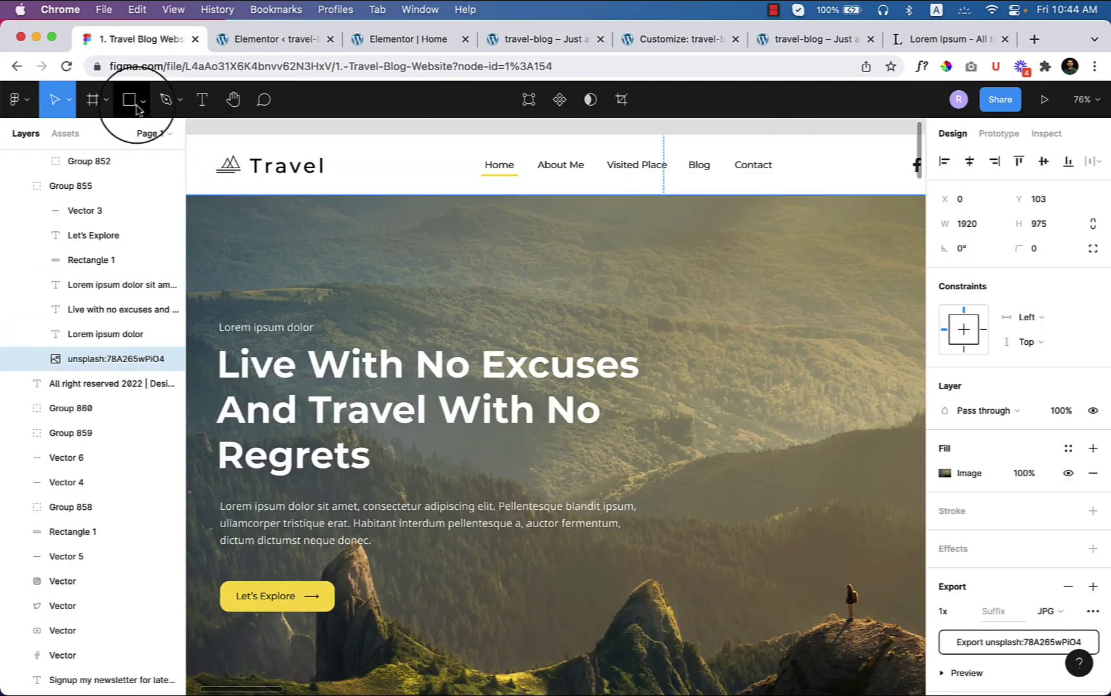
click(165, 102)
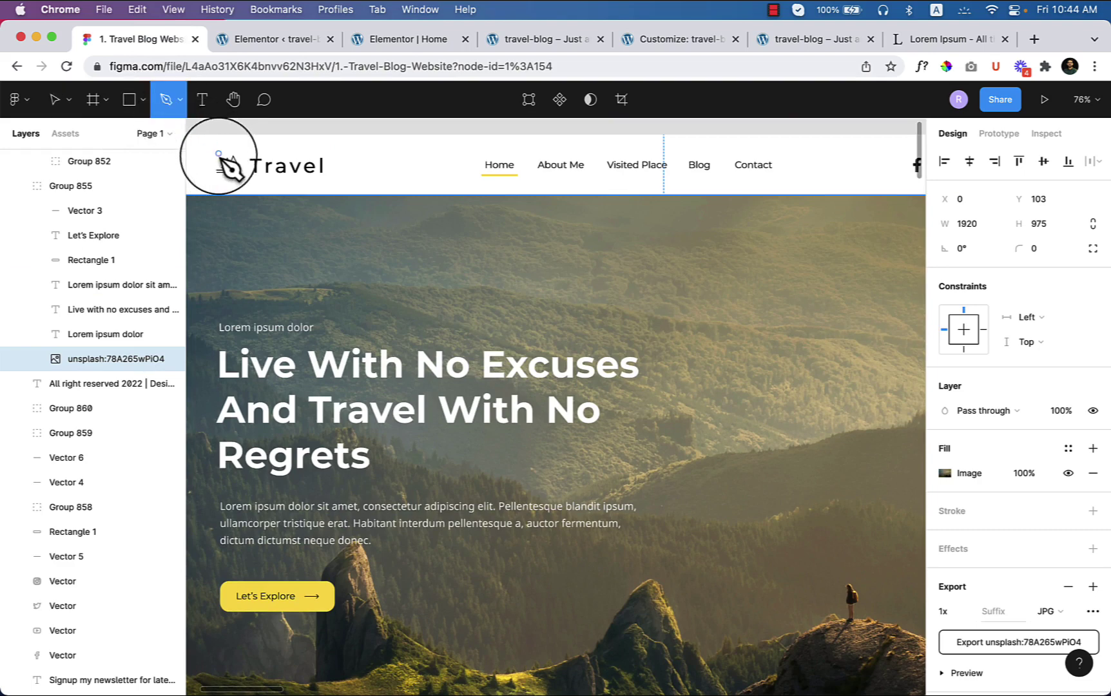
click(217, 156)
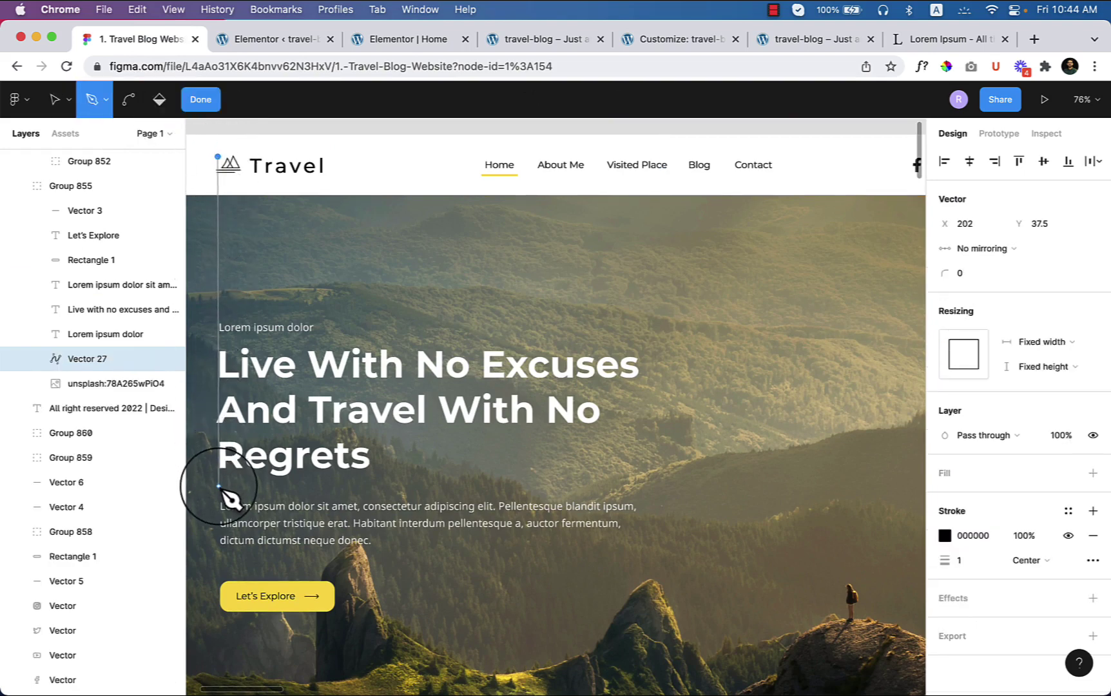
click(218, 486)
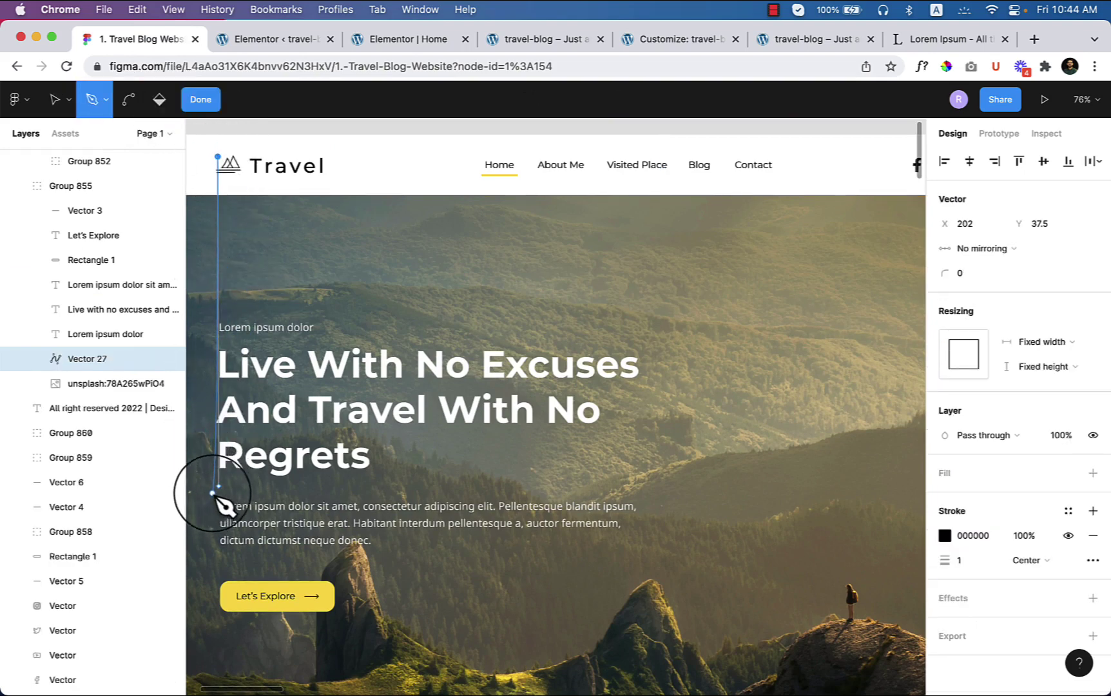
Step: Undo the measuring line so the Figma design stays unchanged
key(ctrl+z)
key(ctrl+z)
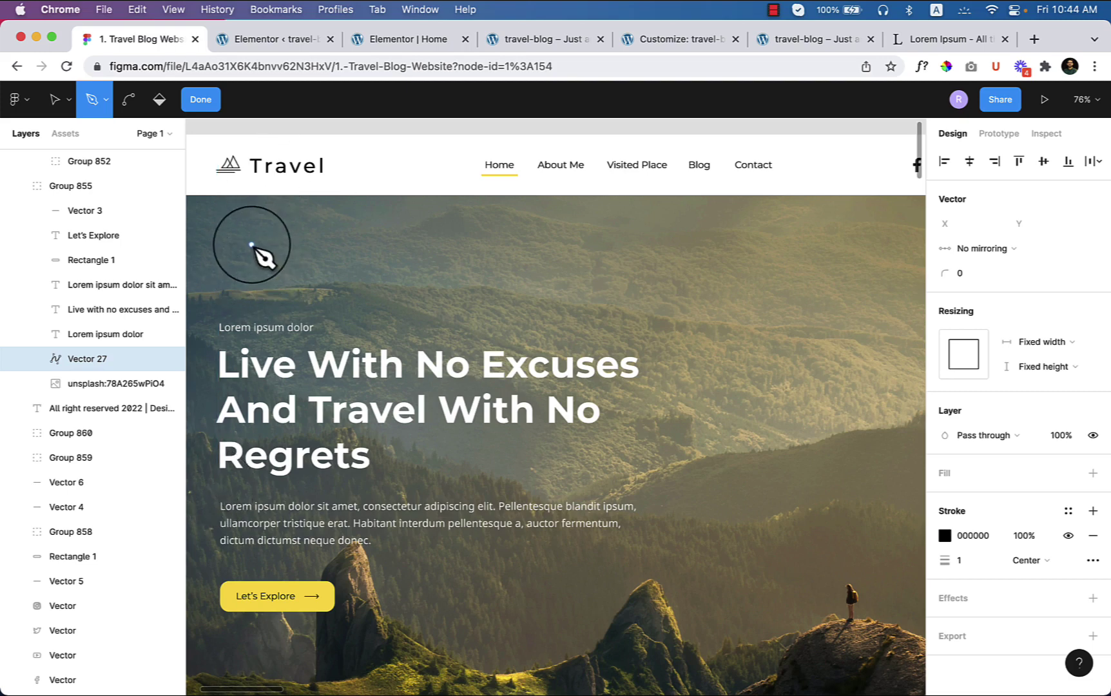
key(ctrl+shift+z)
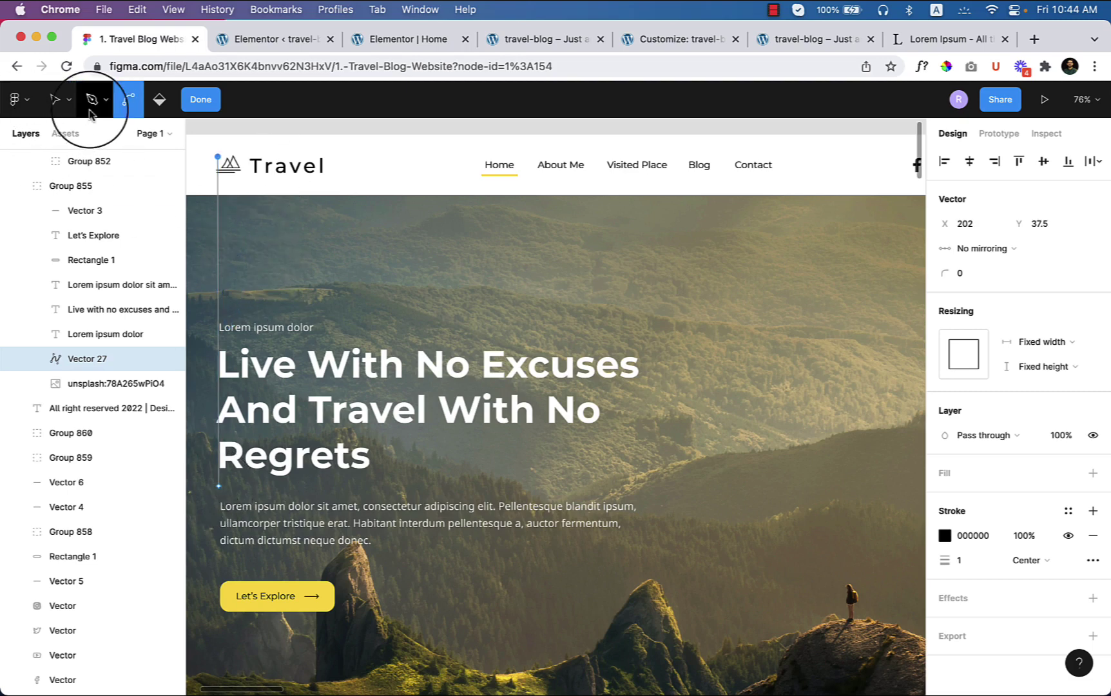
key(ctrl+z)
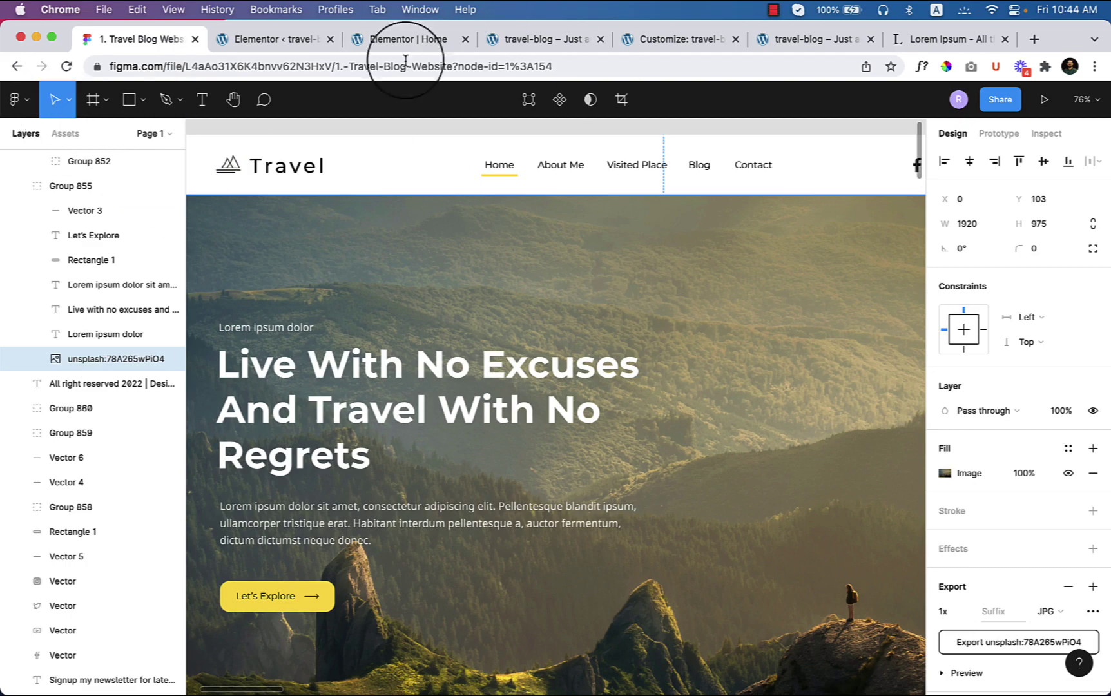
click(398, 40)
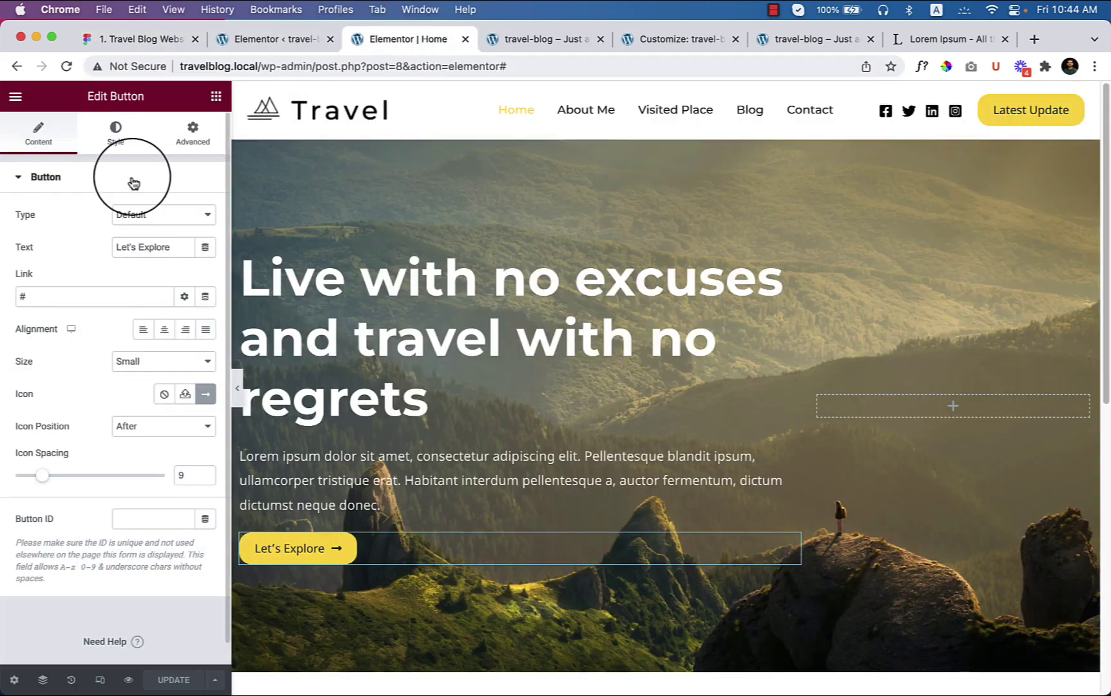
Step: Navigate to Global > Container in the Customizer and confirm the Container Width is 1200 px
click(670, 41)
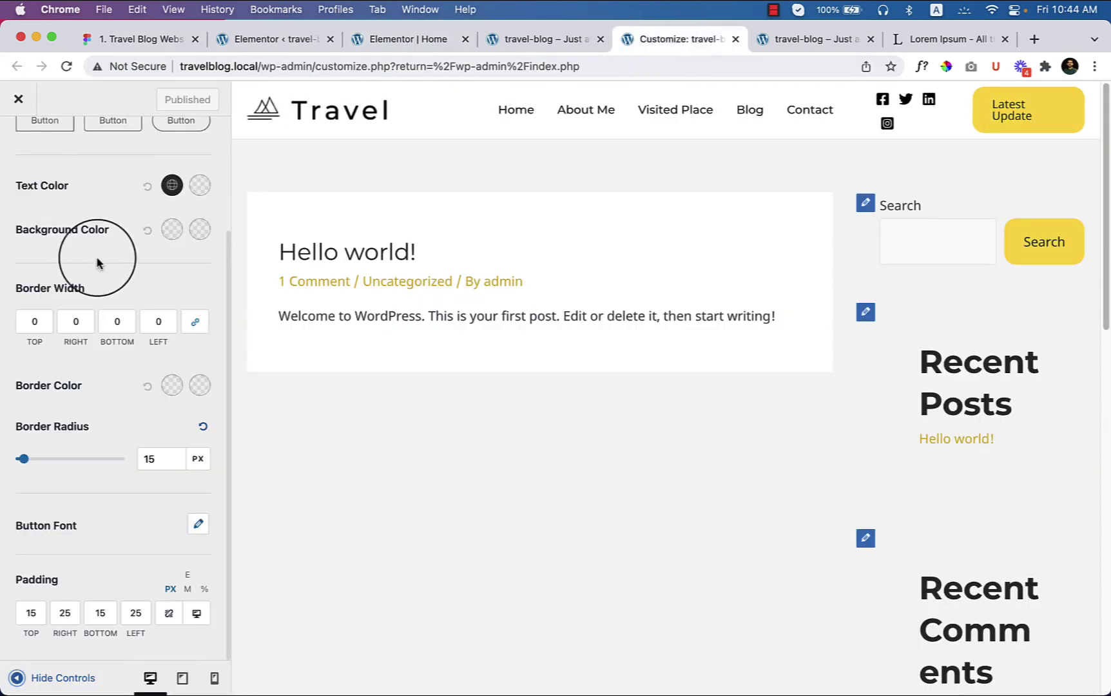
scroll(97, 262, up, 4)
click(17, 145)
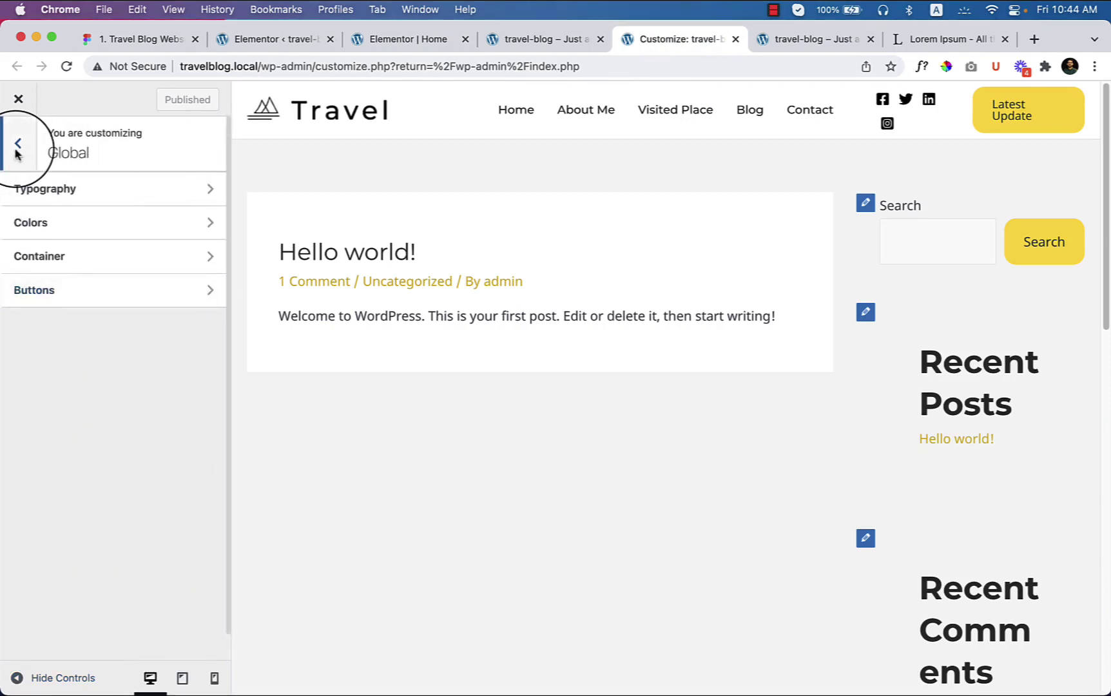
click(17, 147)
click(132, 270)
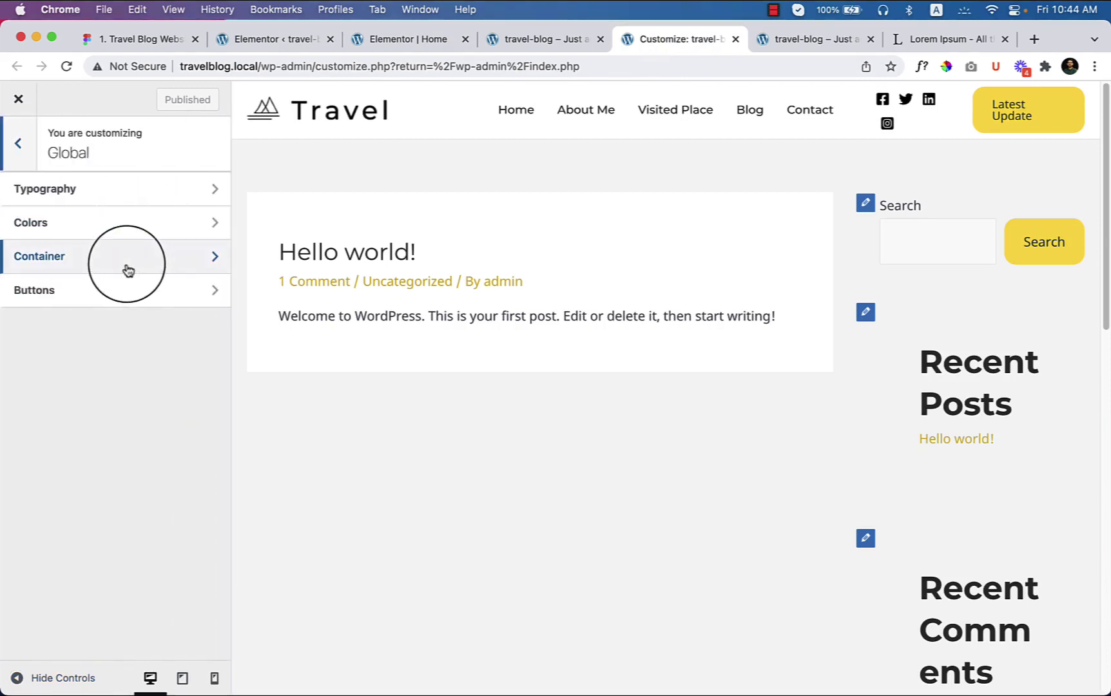
click(128, 270)
click(149, 243)
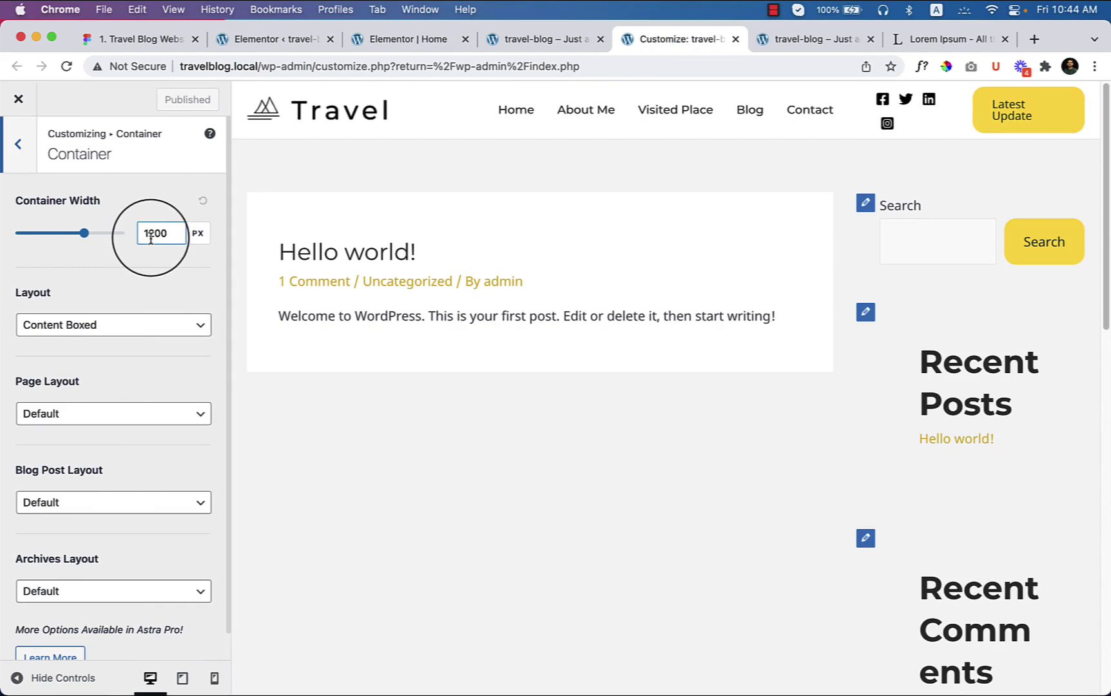
click(403, 39)
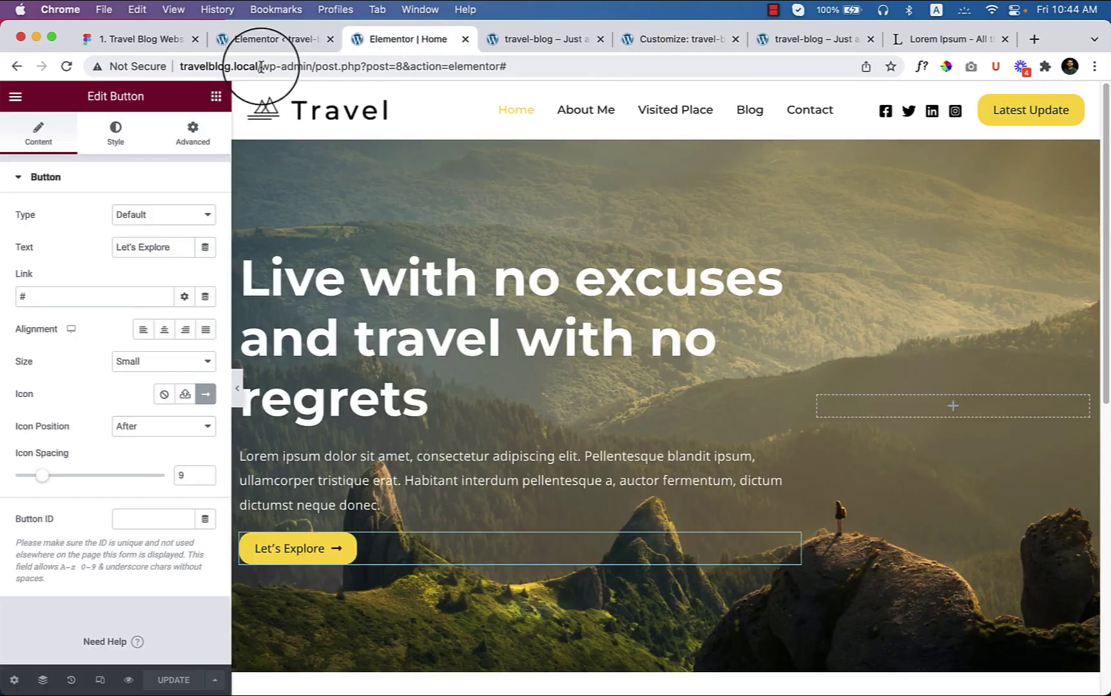
Step: Change Content Width in Elementor Site Settings > Layout from 1140 to 1200 px
click(15, 98)
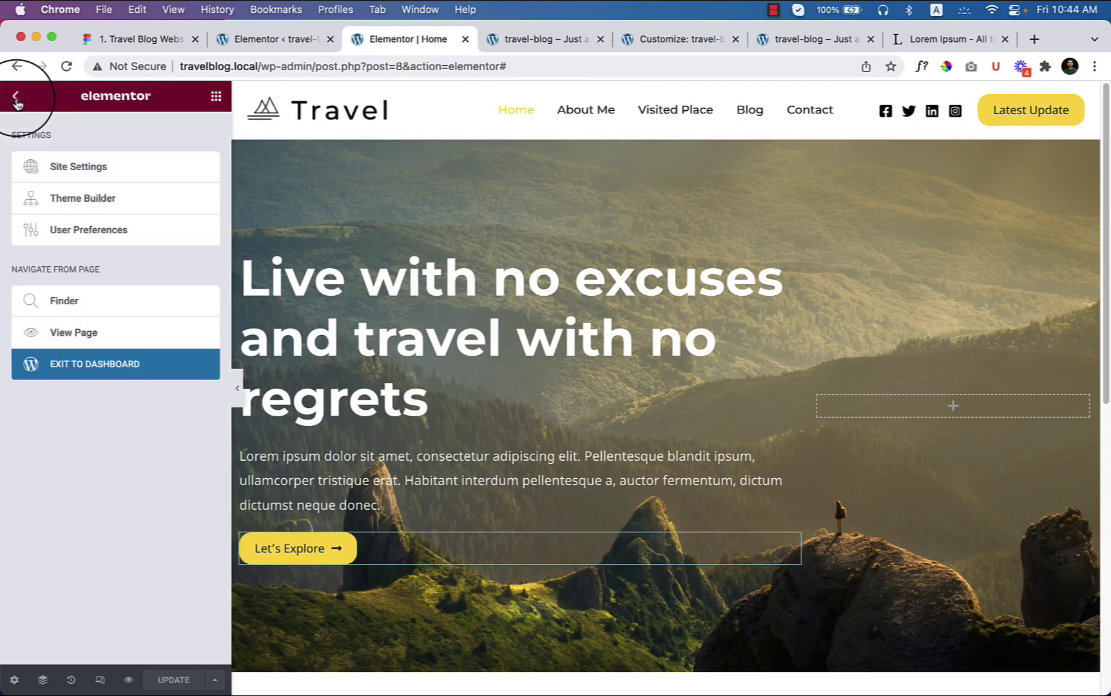
click(84, 175)
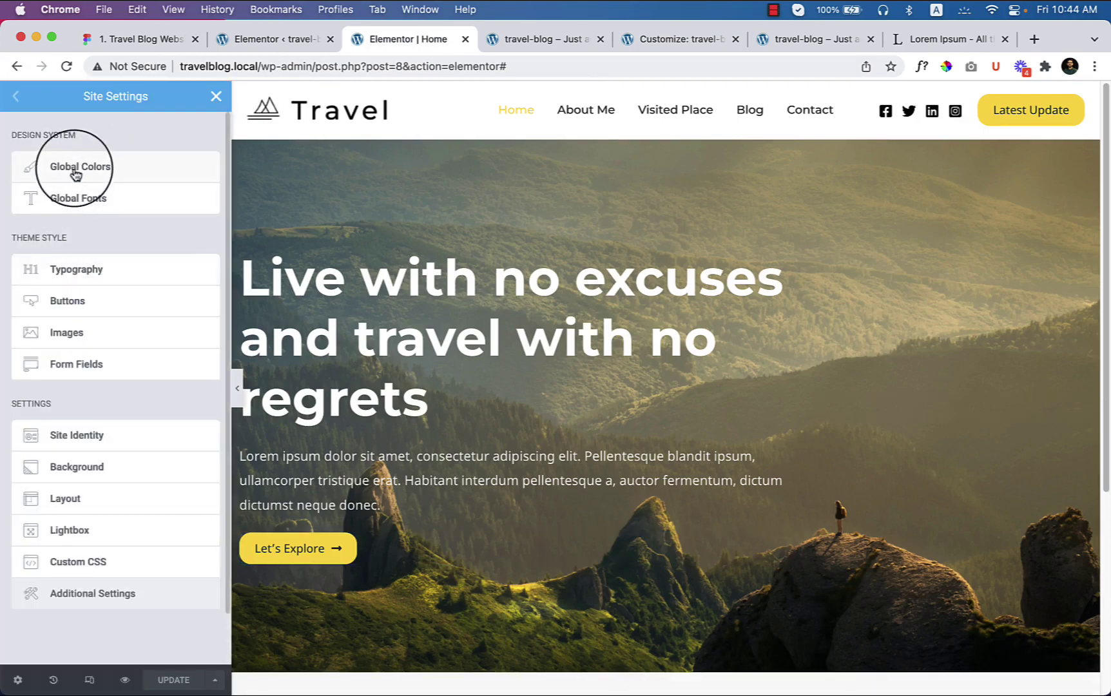
click(80, 506)
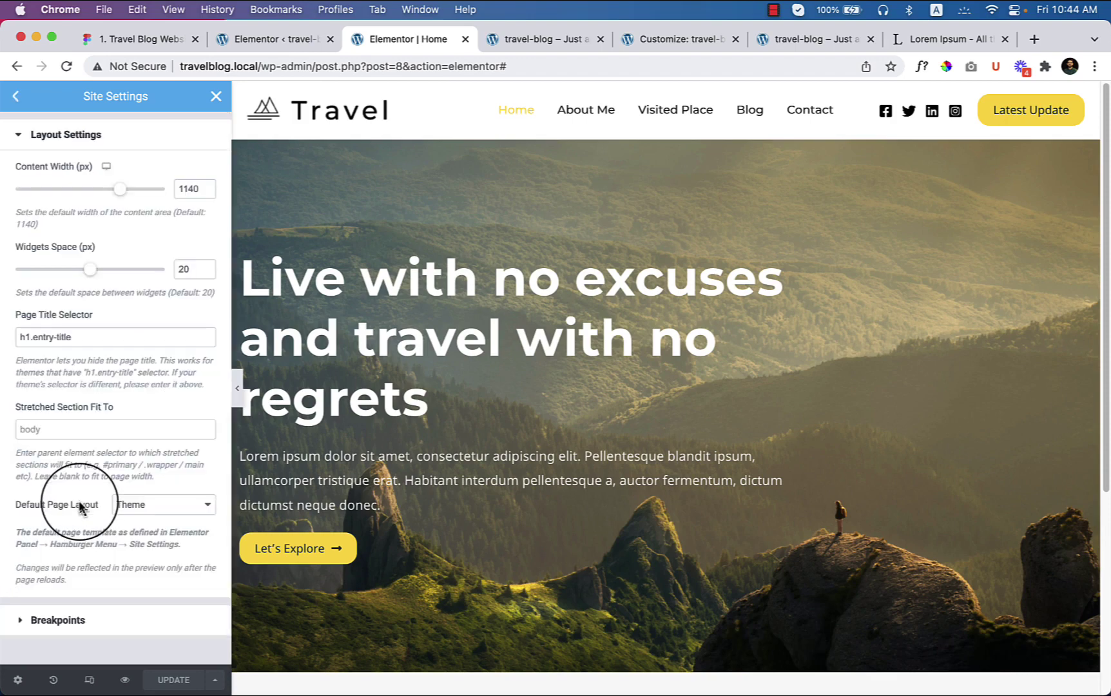
double_click(190, 189)
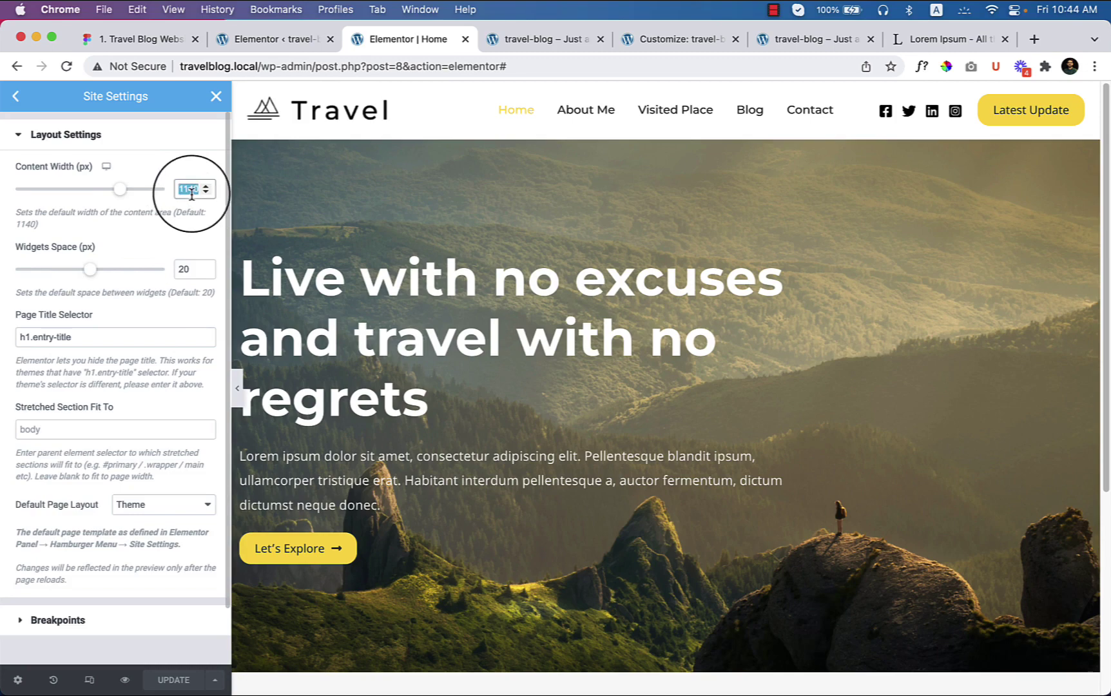
text(1200)
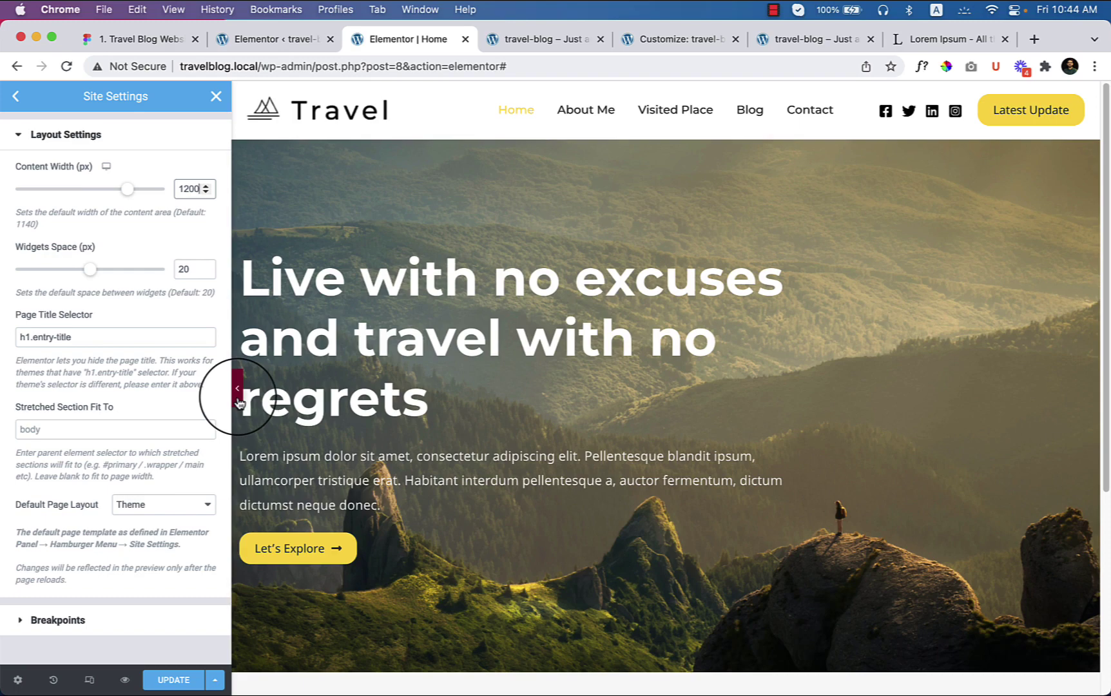
Step: Preview the page full width, then save the updated site settings
click(237, 401)
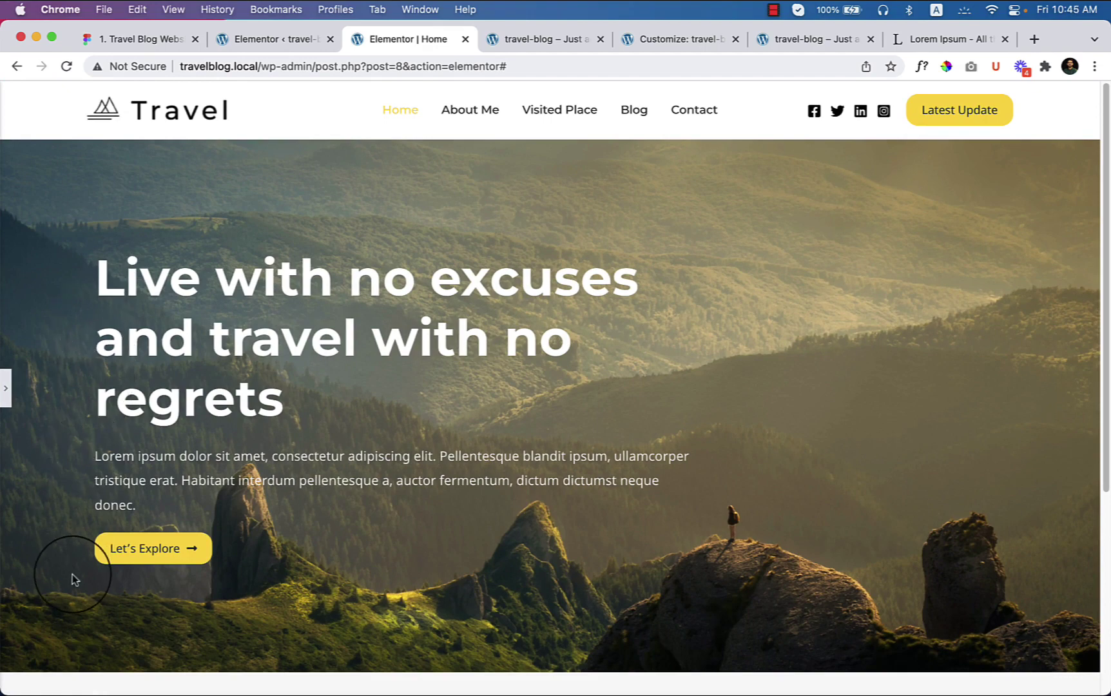
click(5, 388)
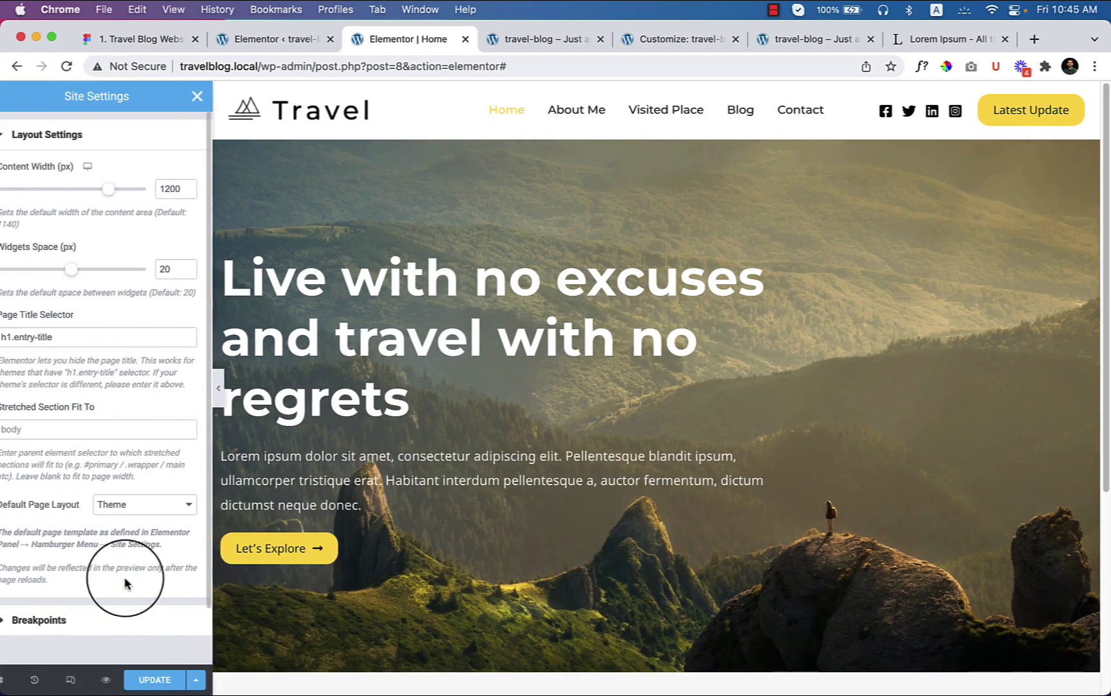
click(174, 677)
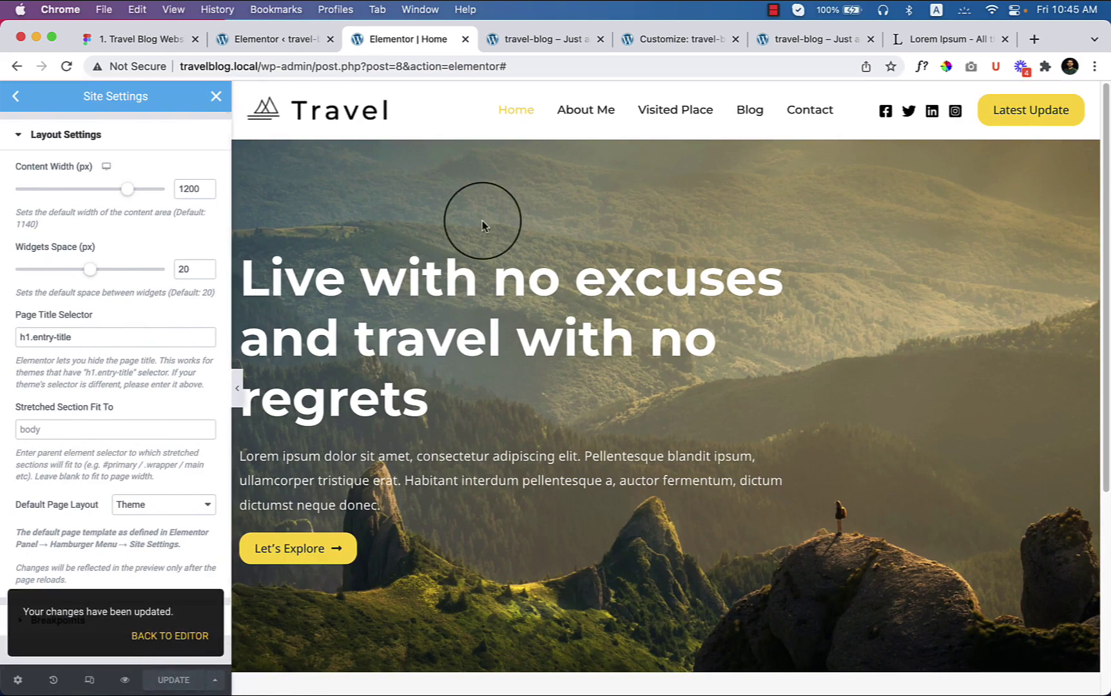
click(526, 40)
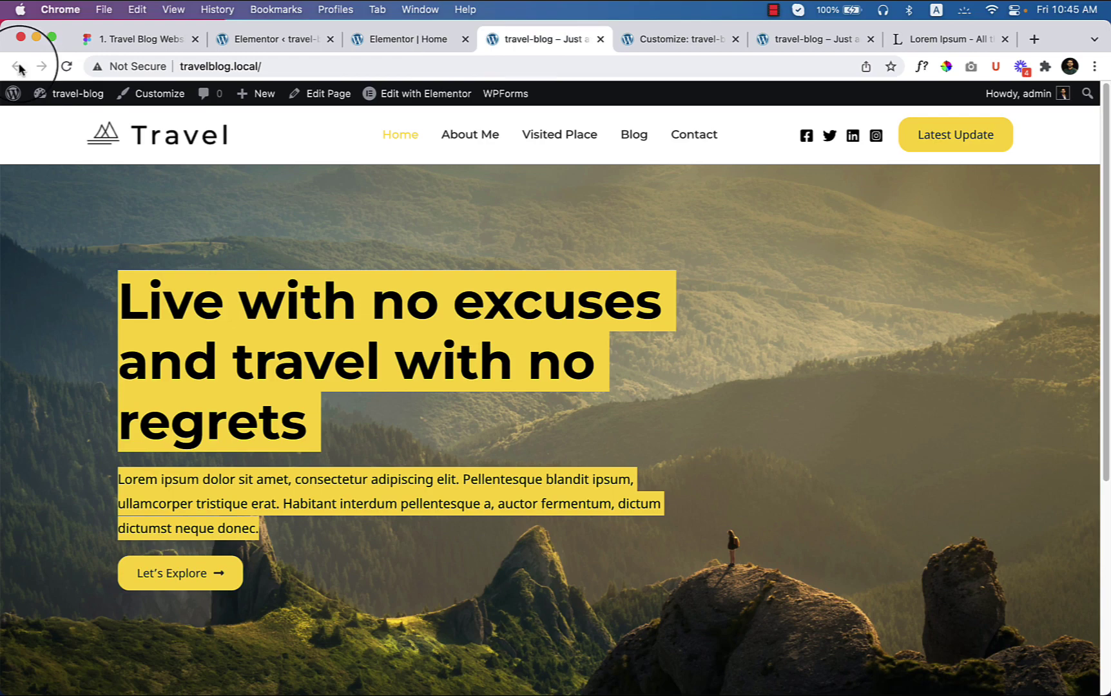
Step: Reload the live site to check the 1200 px hero, then scroll Figma to the video card section
click(67, 66)
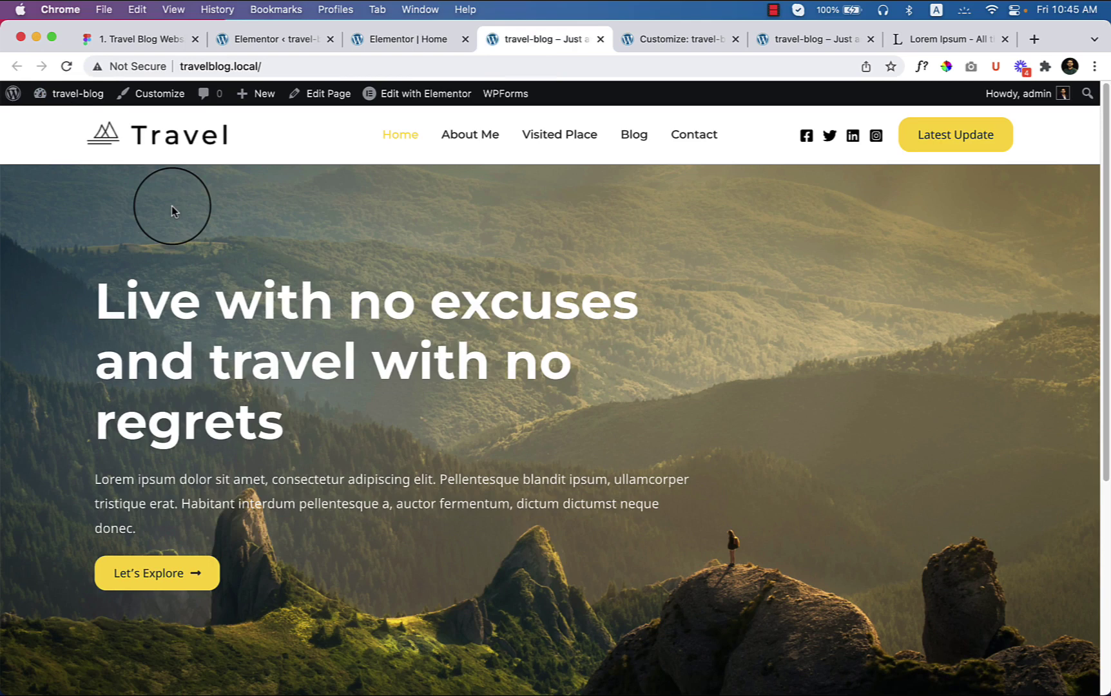
scroll(413, 474, down, 1)
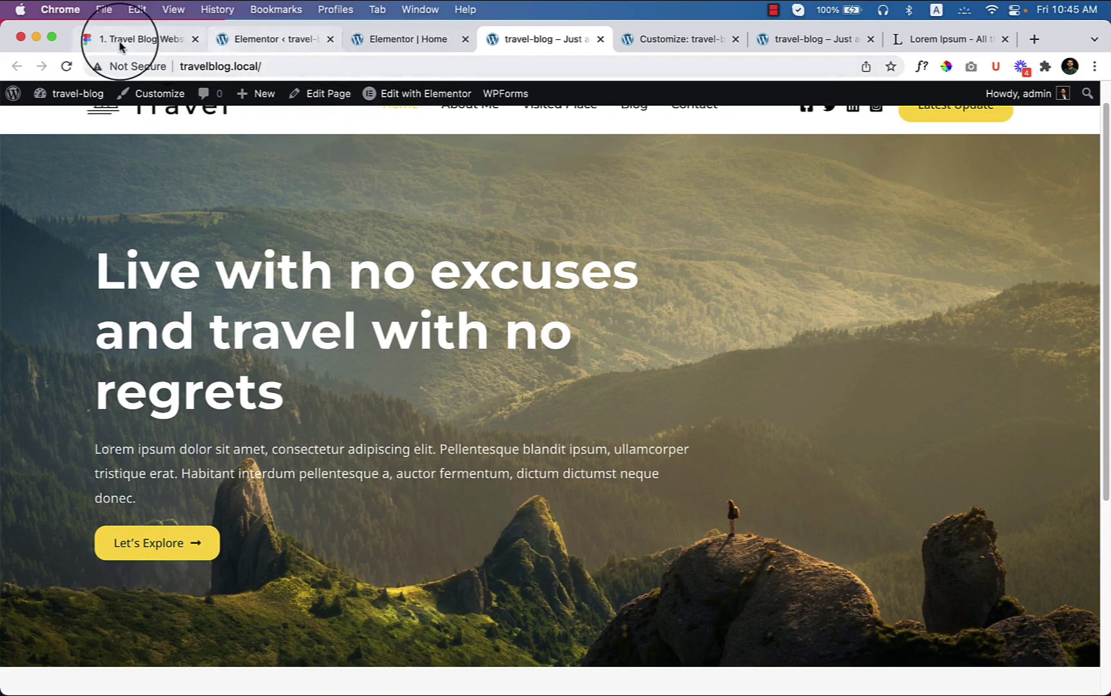
click(146, 40)
scroll(556, 454, down, 10)
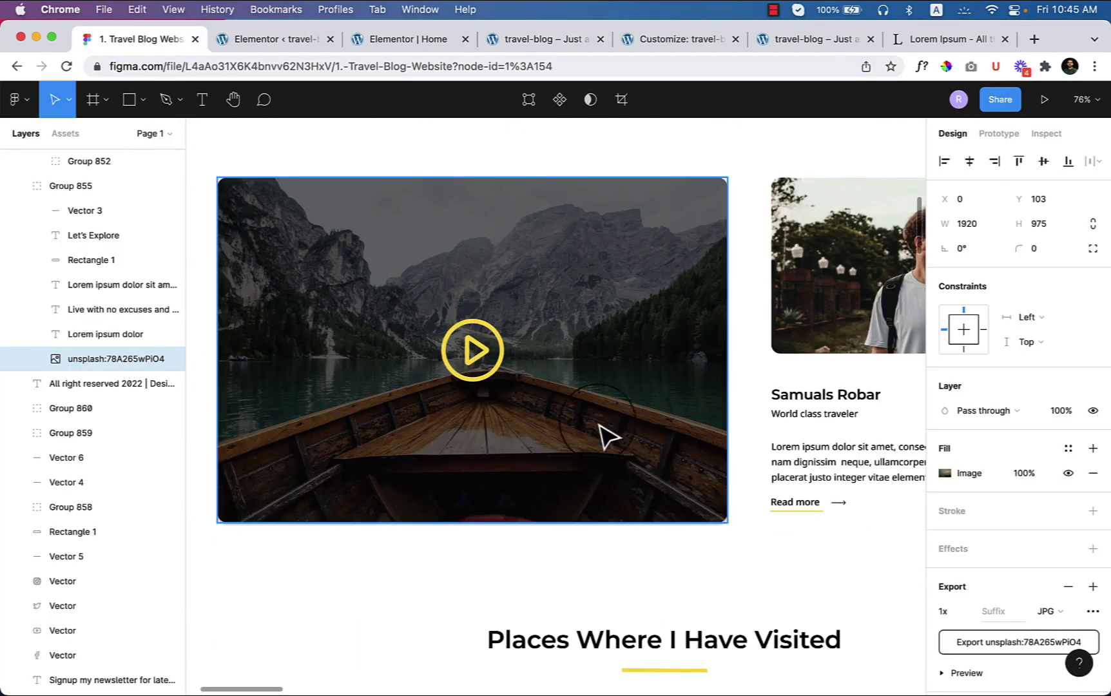